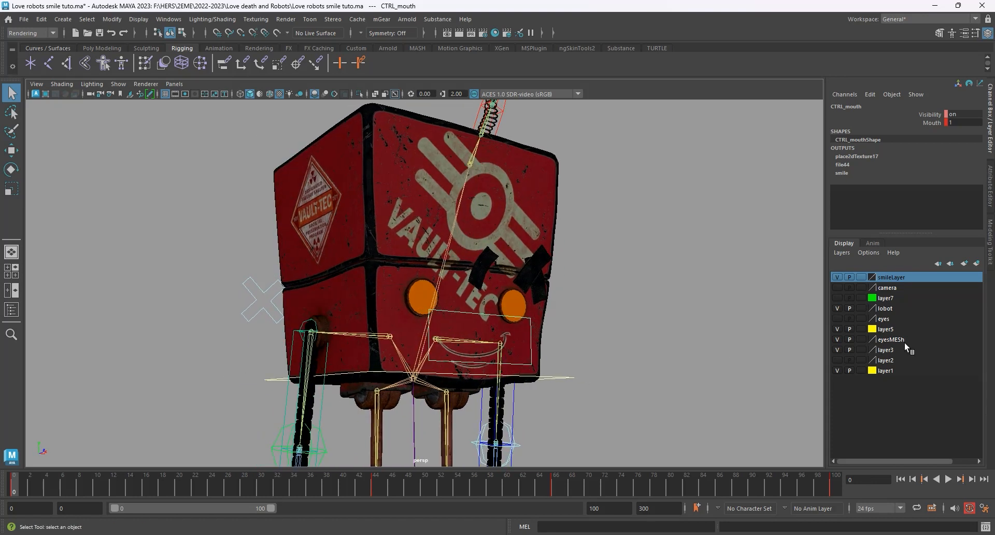
Show the camera layer, hide the lobot layer holding the robot mesh, and clear the selection.
click(837, 287)
alt+drag(694, 325, 720, 321)
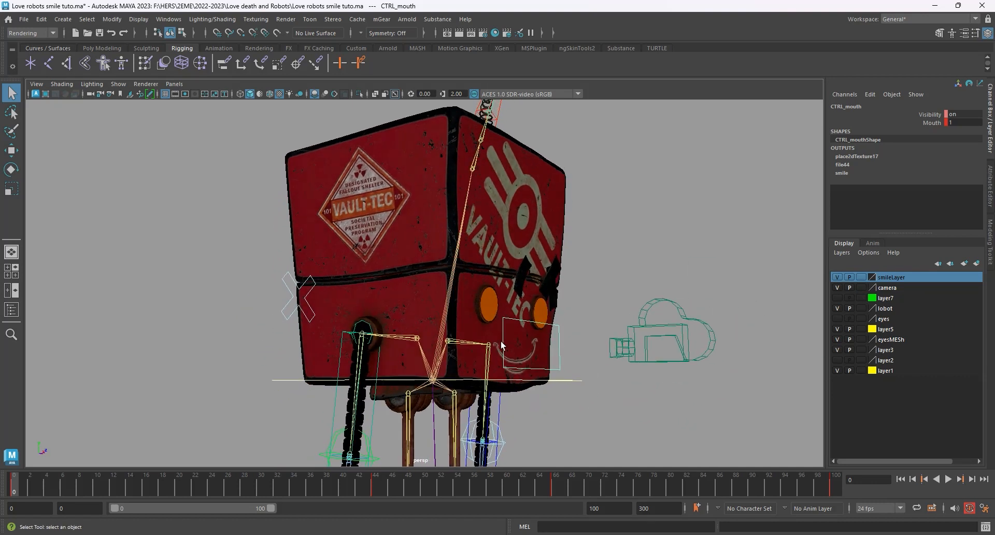
click(837, 308)
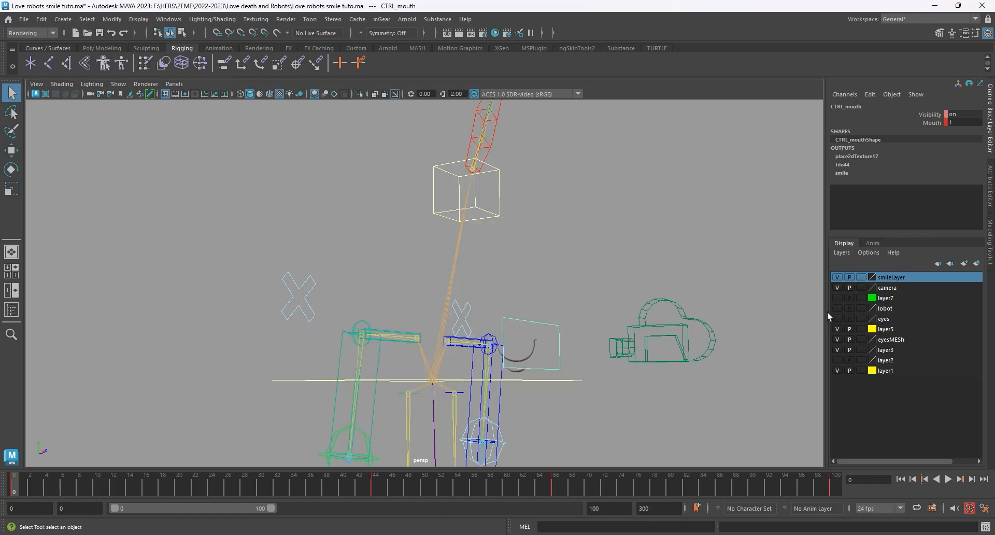
drag(235, 145, 238, 147)
alt+drag(271, 182, 497, 237)
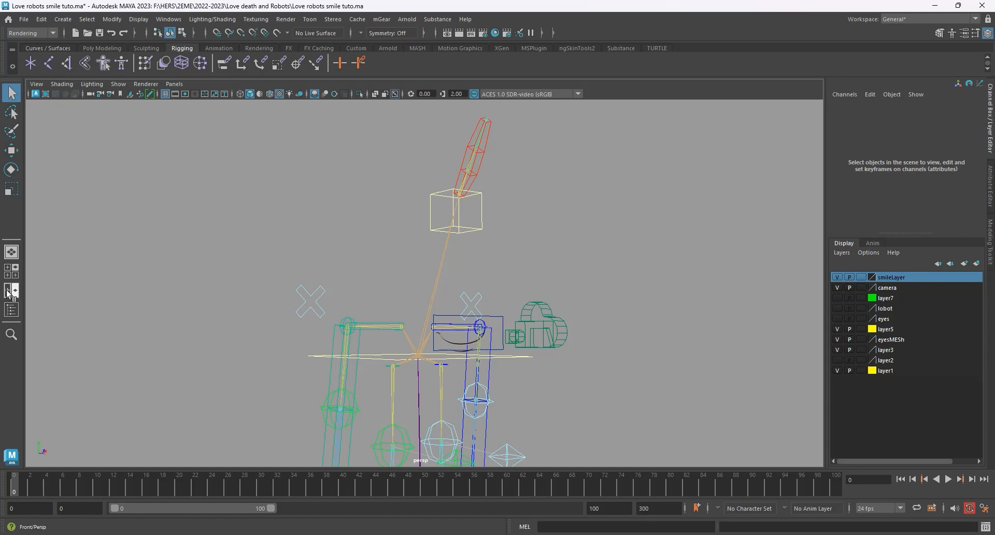
Switch to the four-view layout and display the top view's viewport through the persp1 camera.
click(11, 270)
click(174, 84)
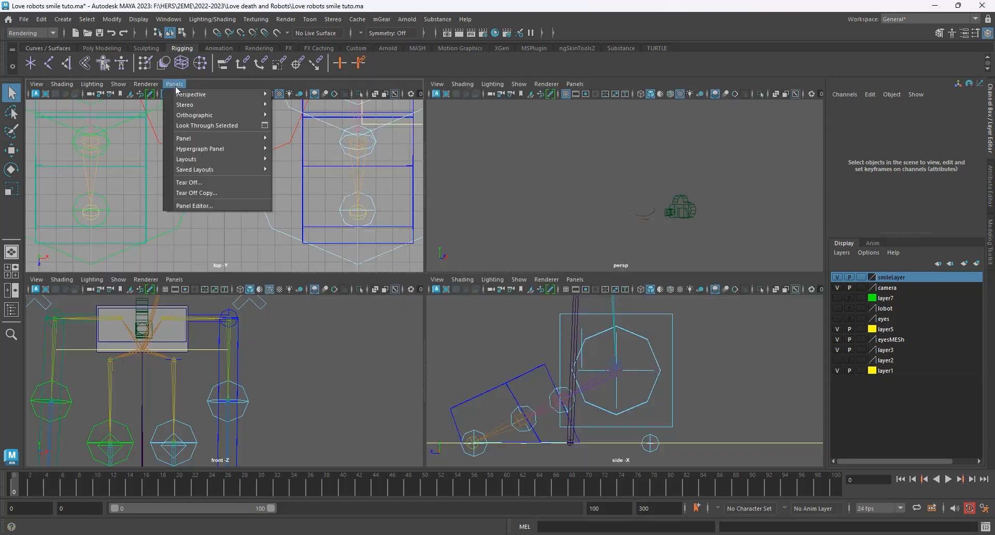
mouse_move(185, 96)
click(299, 107)
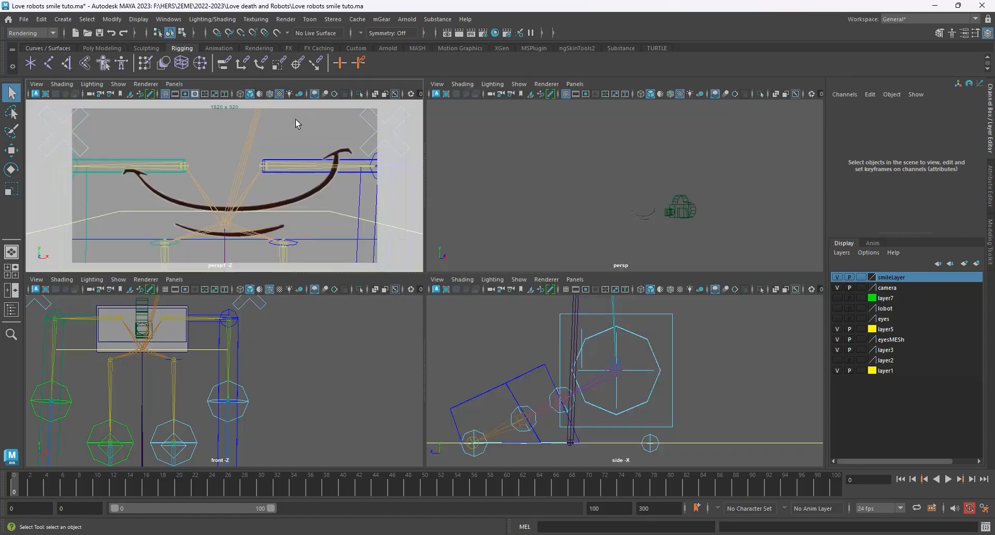
Frame the mouth and camera in the perspective view and play the animation to watch the mouth follow.
alt+middle_drag(770, 223, 755, 203)
alt+right_drag(759, 205, 767, 240)
key(alt+v)
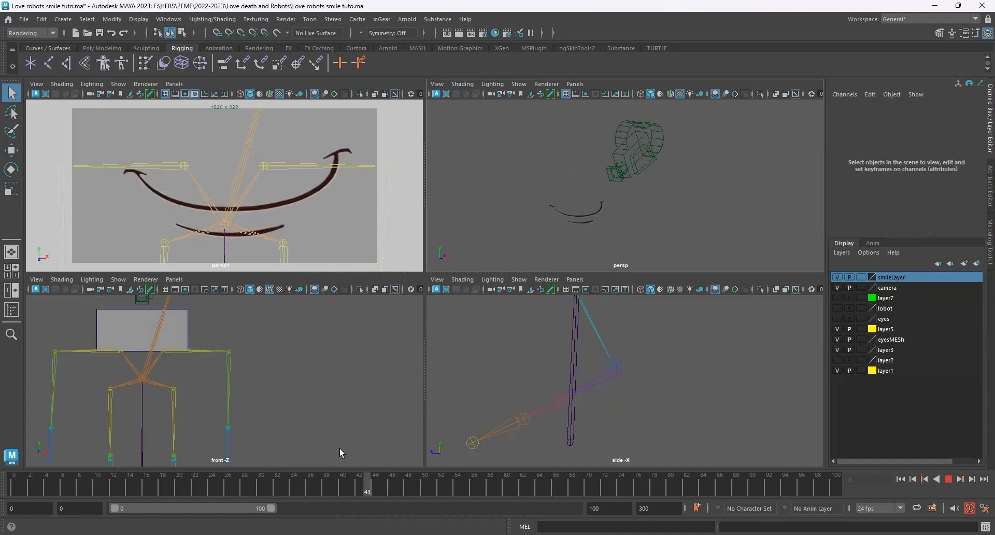
key(Escape)
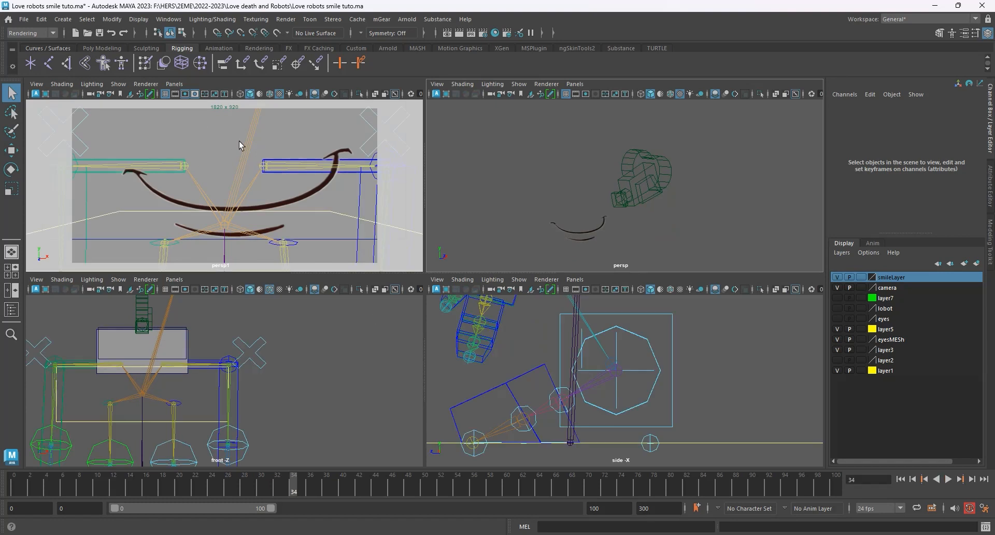
Hide the joints in the persp1 camera viewport and replay the mouth animation.
click(116, 84)
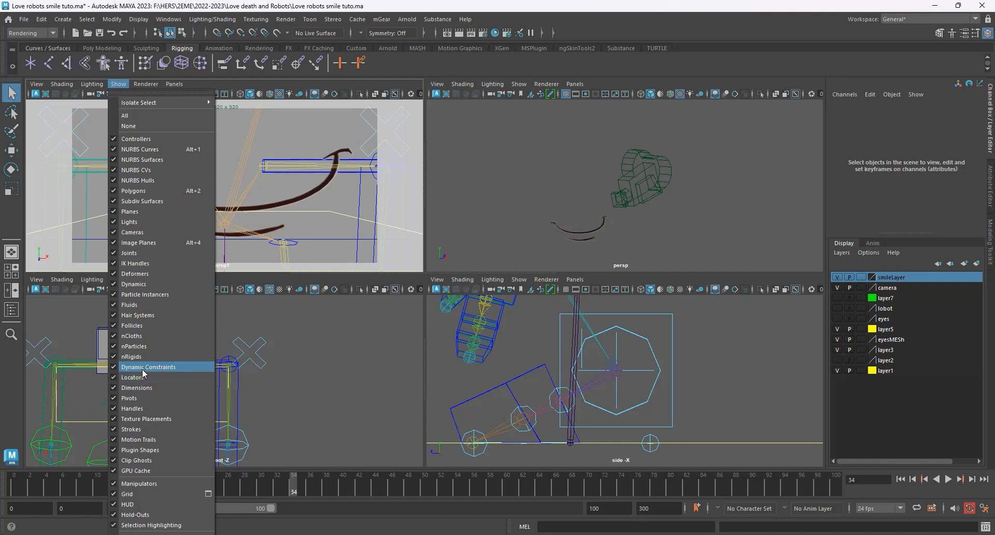
click(167, 253)
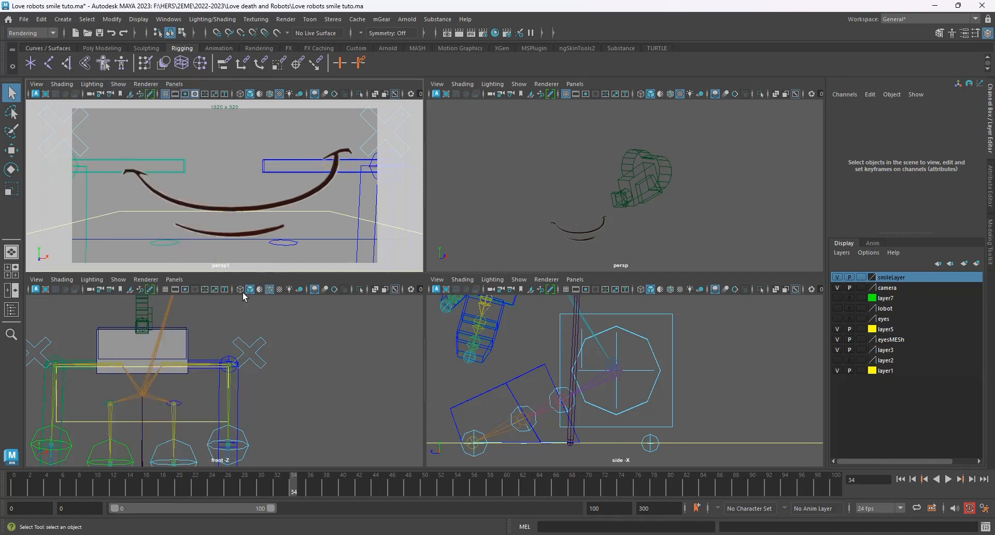
key(alt+v)
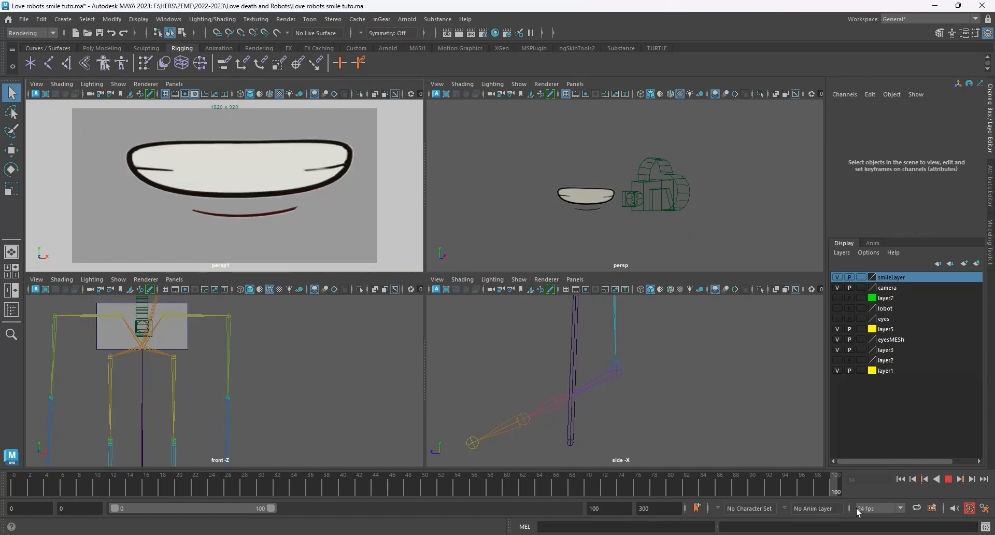
key(Escape)
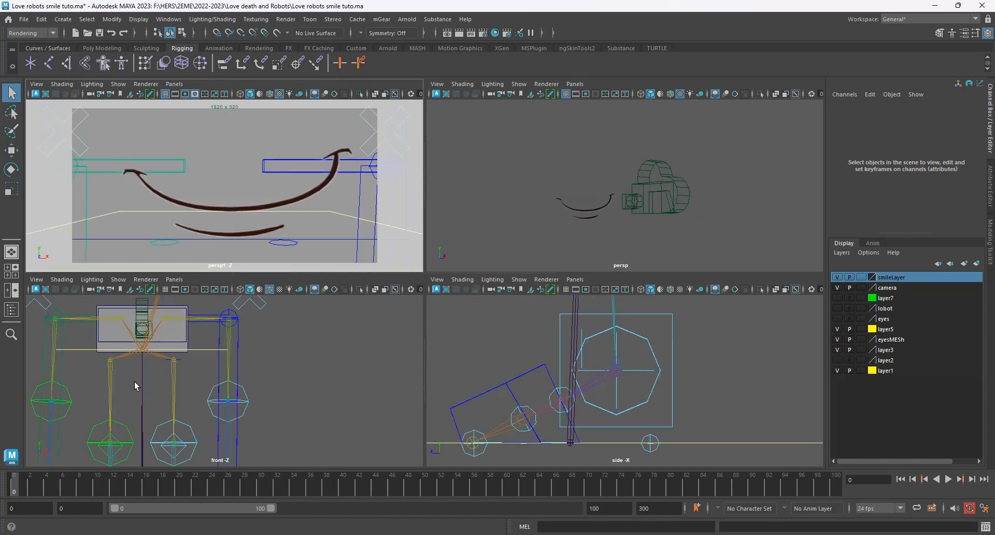
Select the mouth plane, maximize the persp1 camera view, and return the timeline to frame 0.
click(571, 204)
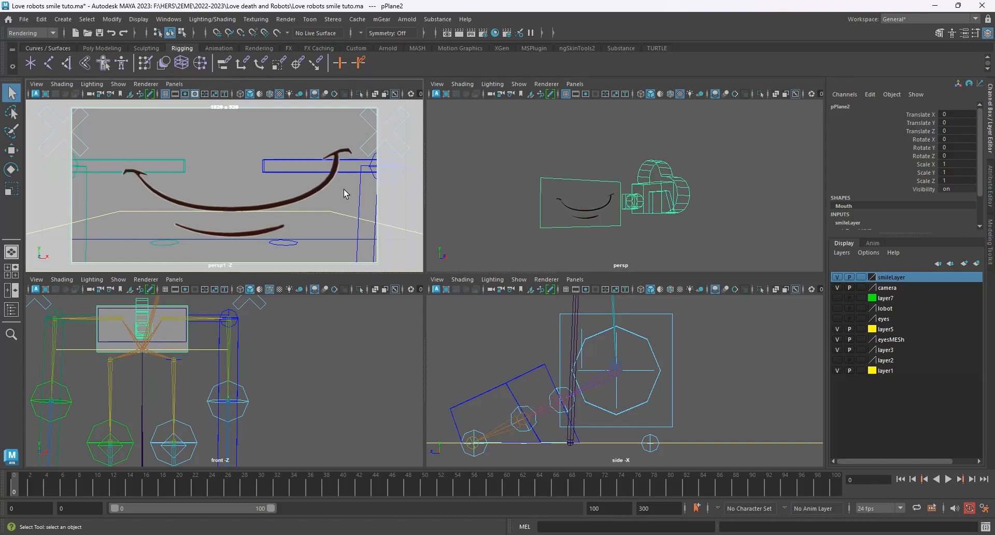
key(space)
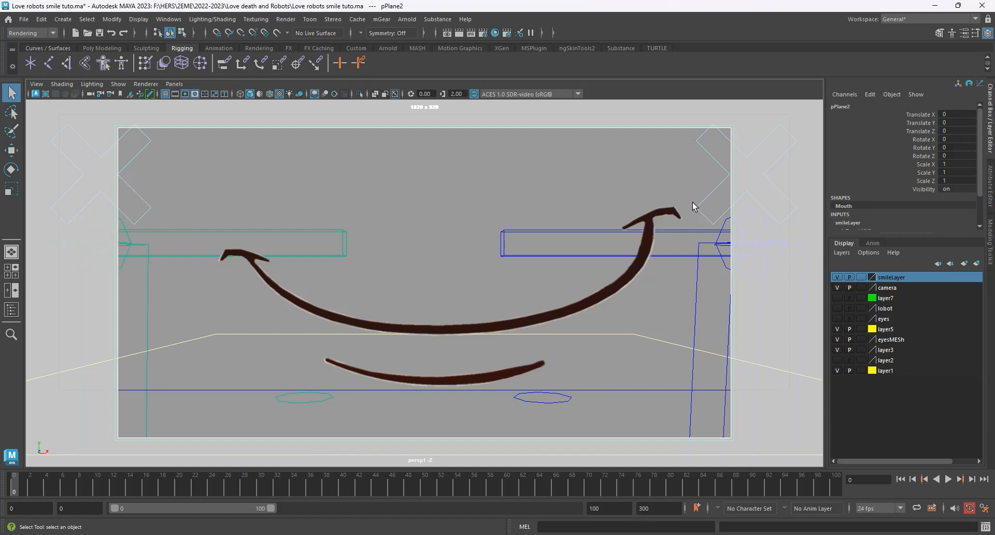
drag(79, 486, 14, 485)
Review the render settings for file output, frame range, renderable camera, image size and Maya Software quality.
click(483, 34)
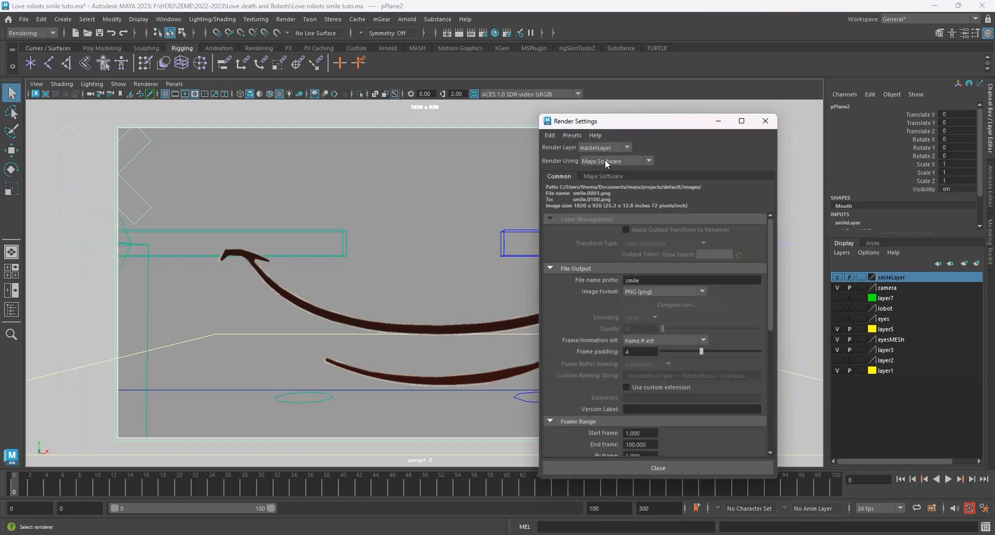
drag(639, 121, 792, 114)
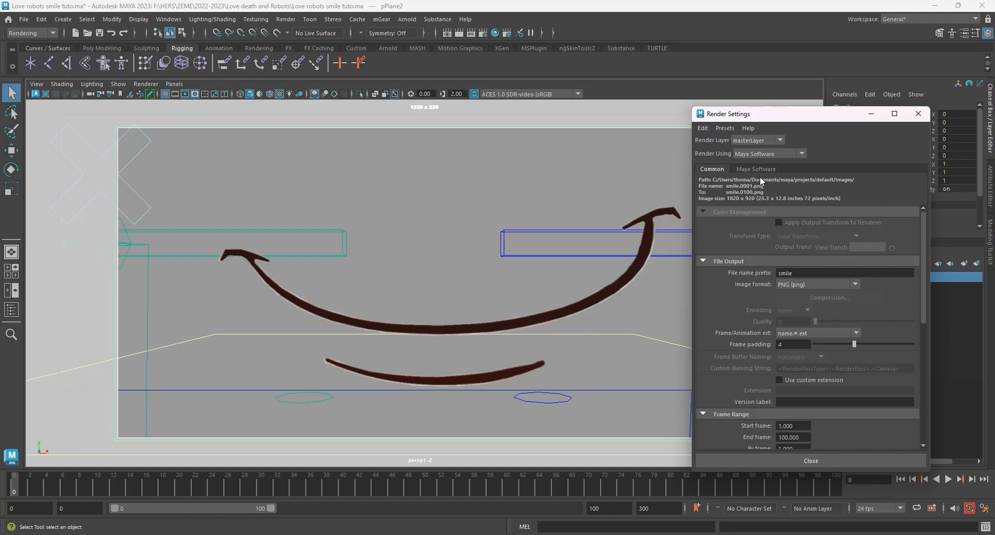
scroll(770, 307, down, 3)
click(797, 375)
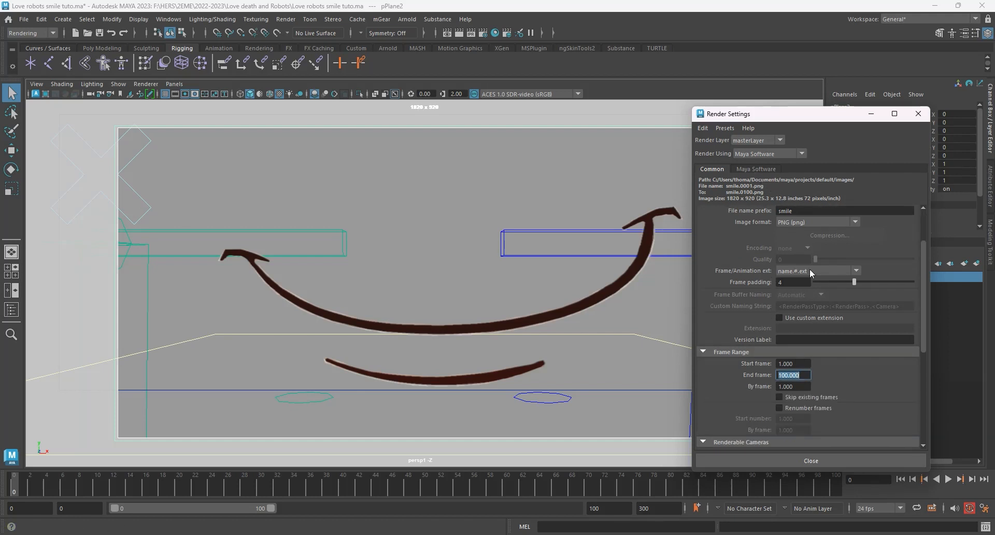
scroll(786, 373, down, 5)
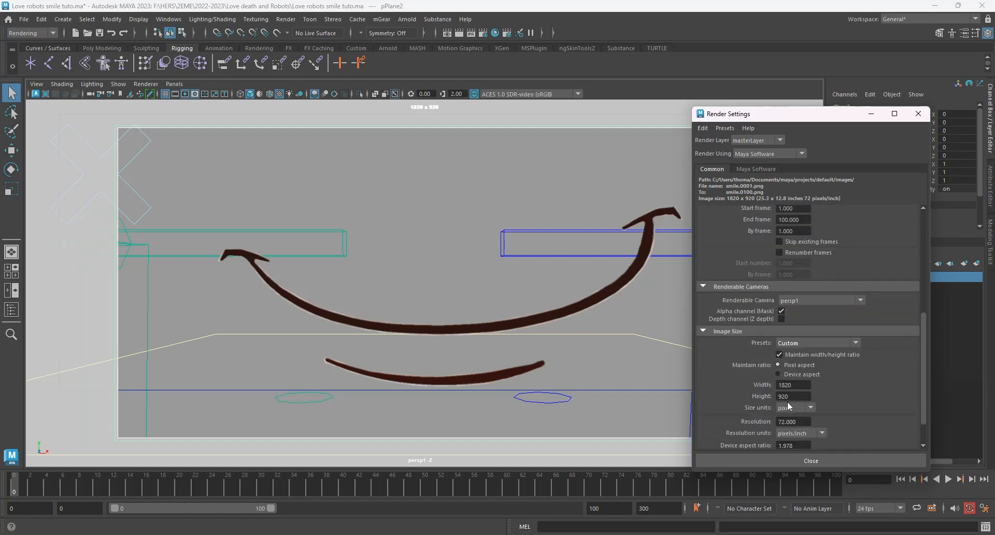
click(749, 169)
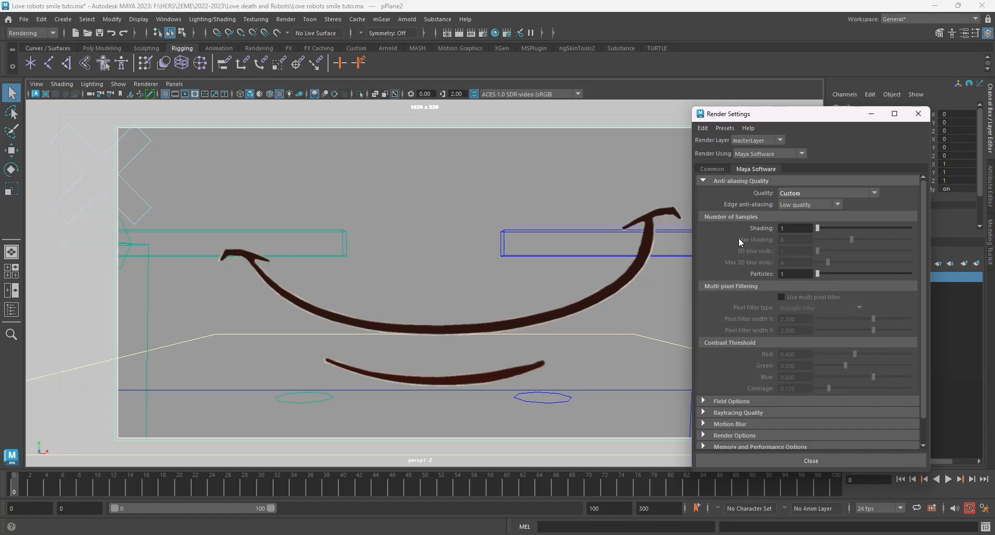
click(711, 169)
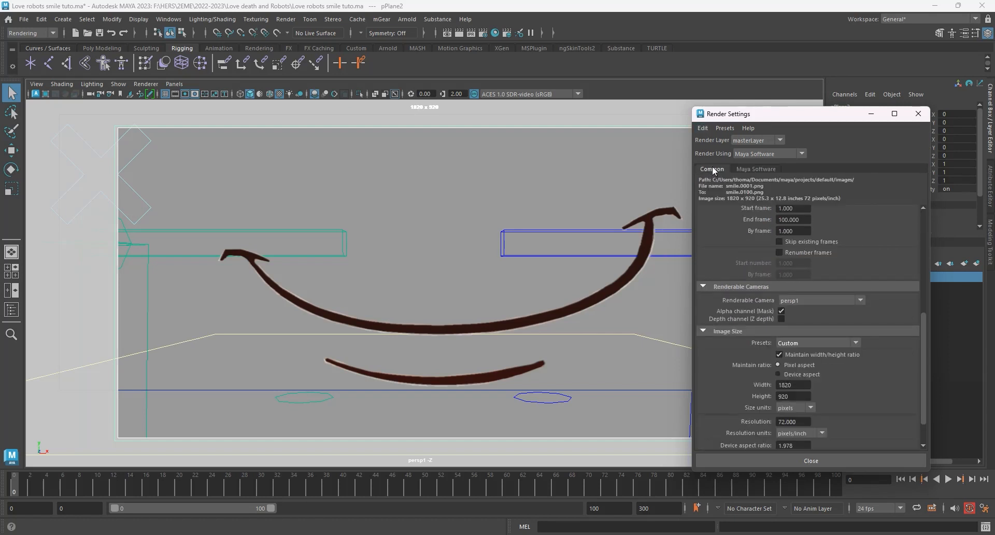
Open the batch render options with the Rendering menu set active.
click(39, 34)
click(39, 33)
click(285, 19)
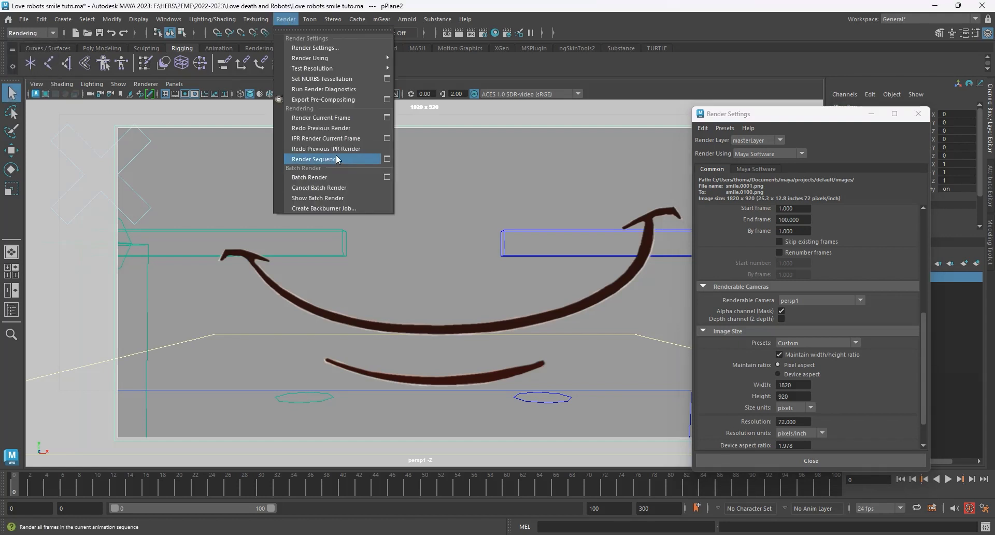
click(388, 178)
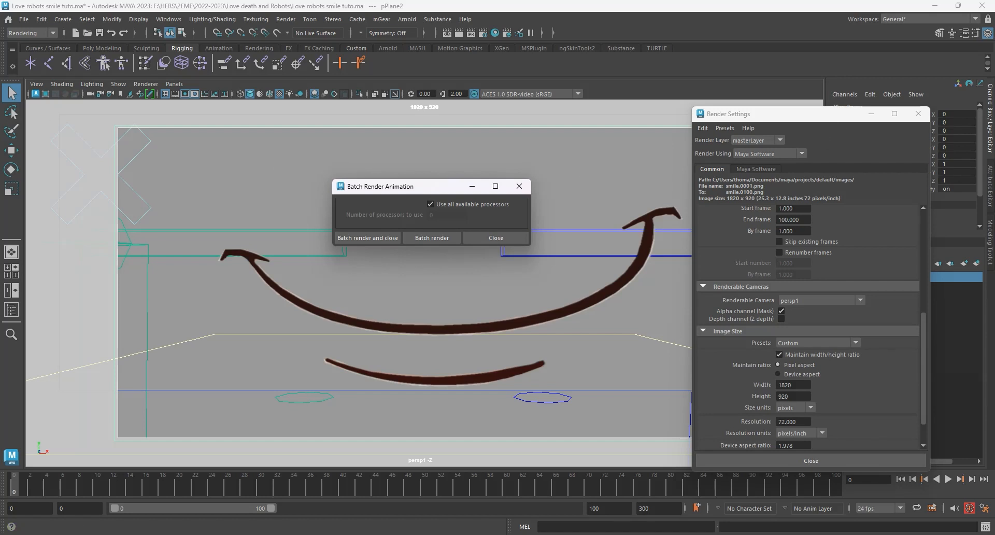
Switch to File Explorer to check the rendered smile frames in the images folder, view smile.0056.png, and dismiss all open windows.
drag(0, 68, 735, 55)
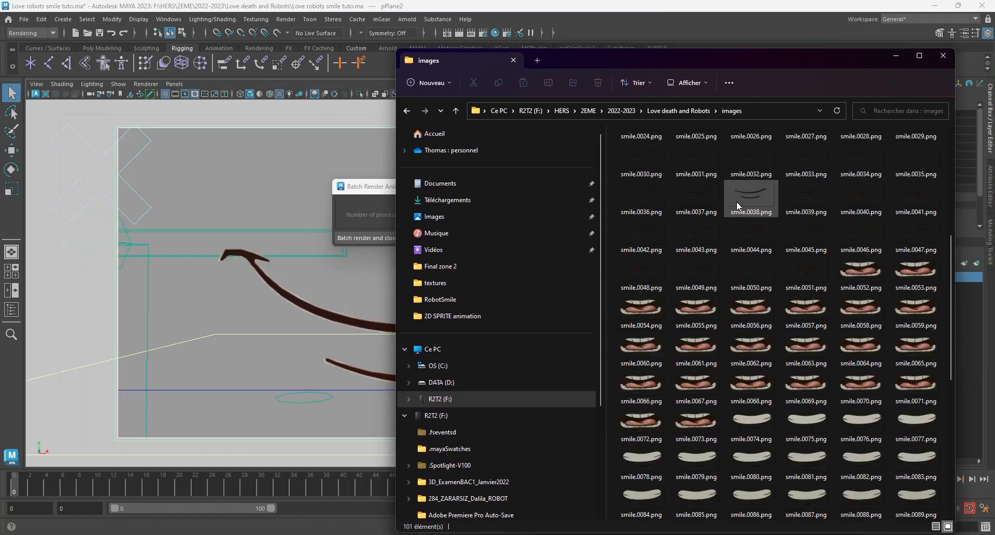
scroll(739, 230, down, 5)
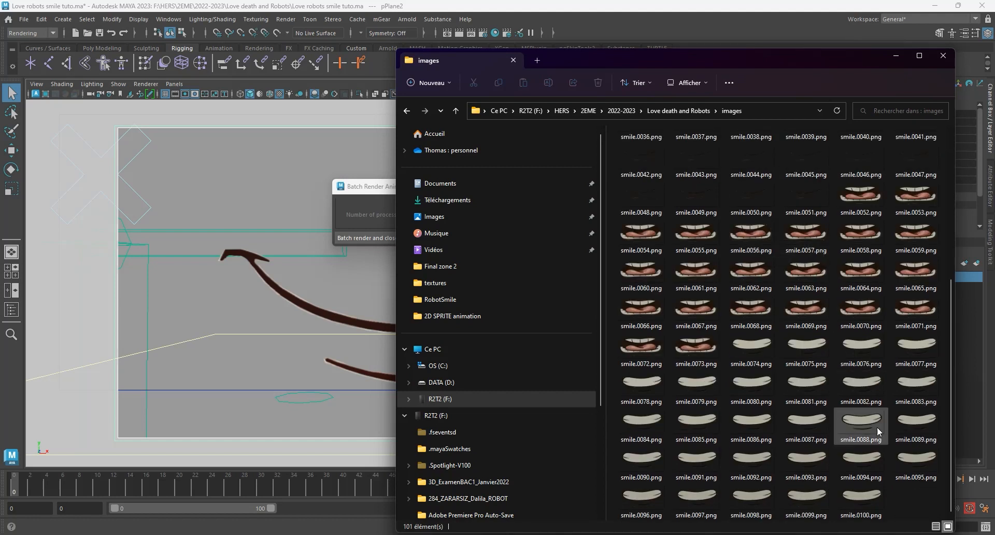
scroll(874, 466, up, 5)
scroll(752, 362, down, 3)
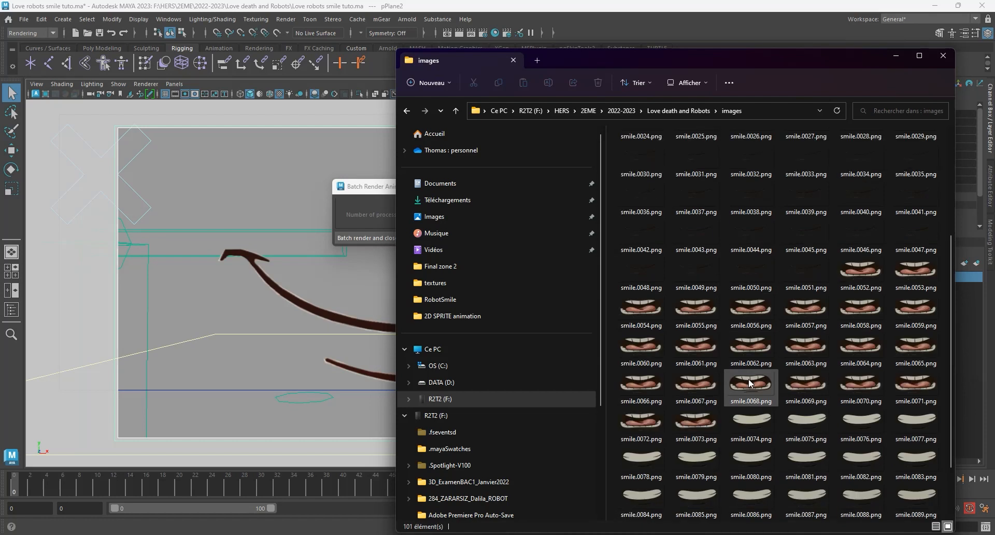
click(746, 316)
double_click(746, 317)
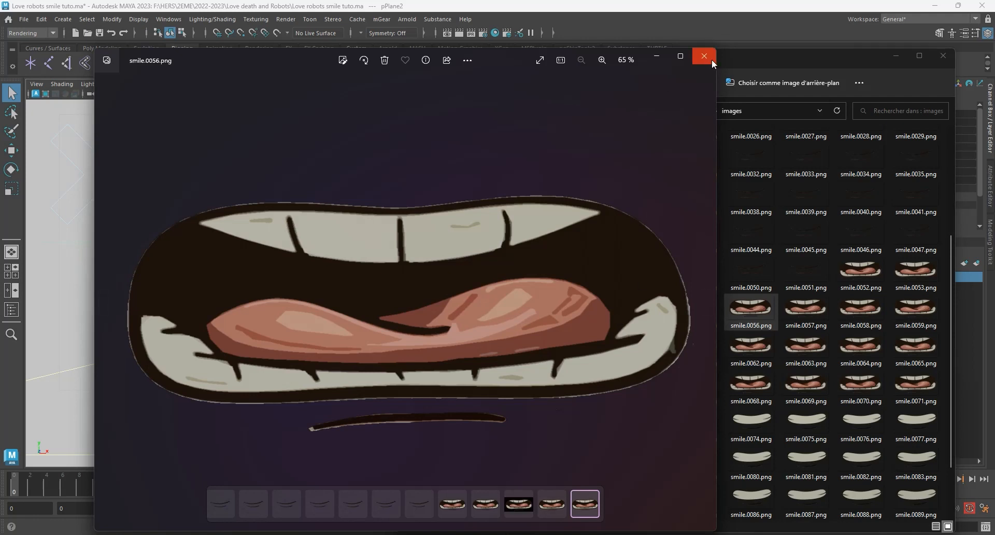
click(656, 56)
click(894, 56)
click(523, 186)
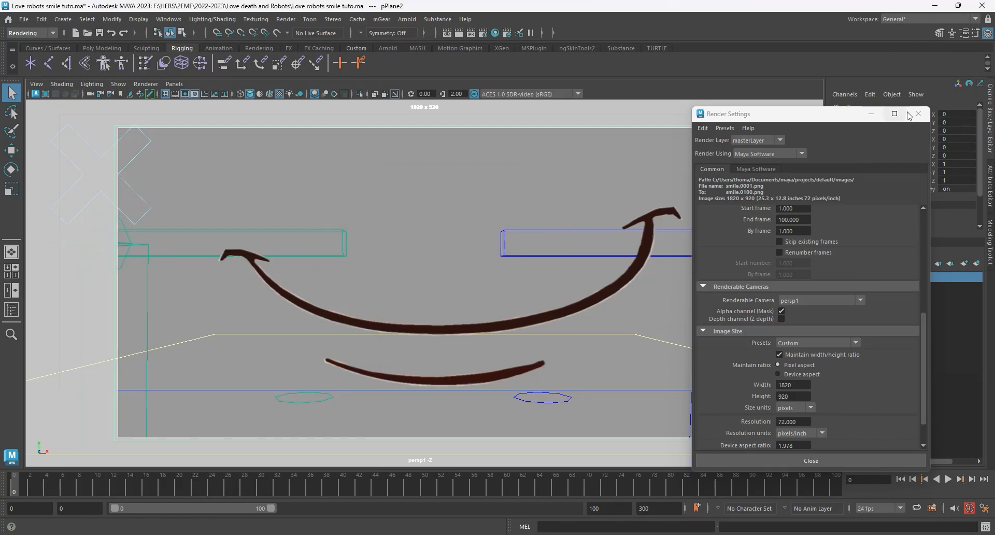
click(918, 113)
Switch the viewport back to the persp camera and frame the whole robot rig.
click(169, 83)
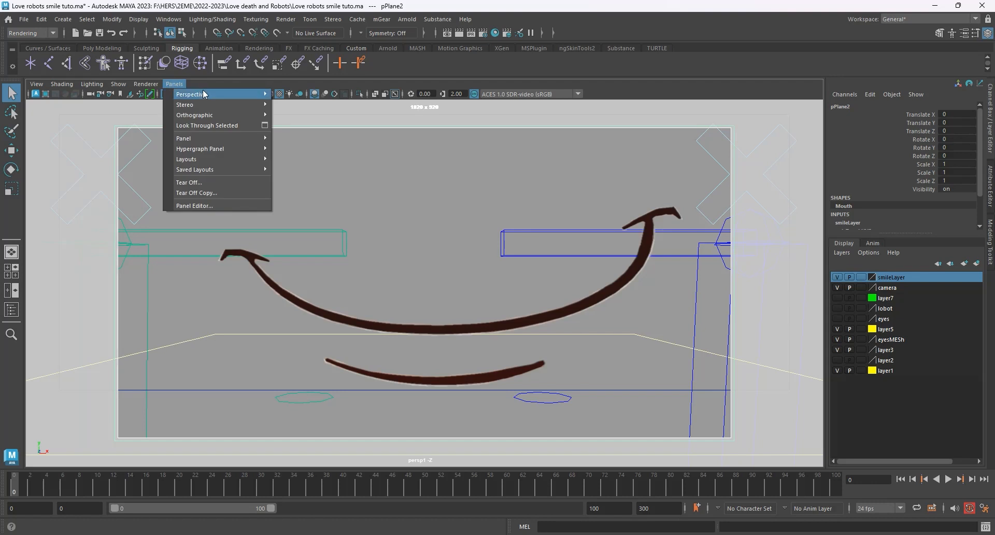
mouse_move(203, 89)
click(293, 96)
scroll(539, 332, down, 1)
alt+middle_drag(542, 337, 633, 176)
scroll(628, 195, down, 3)
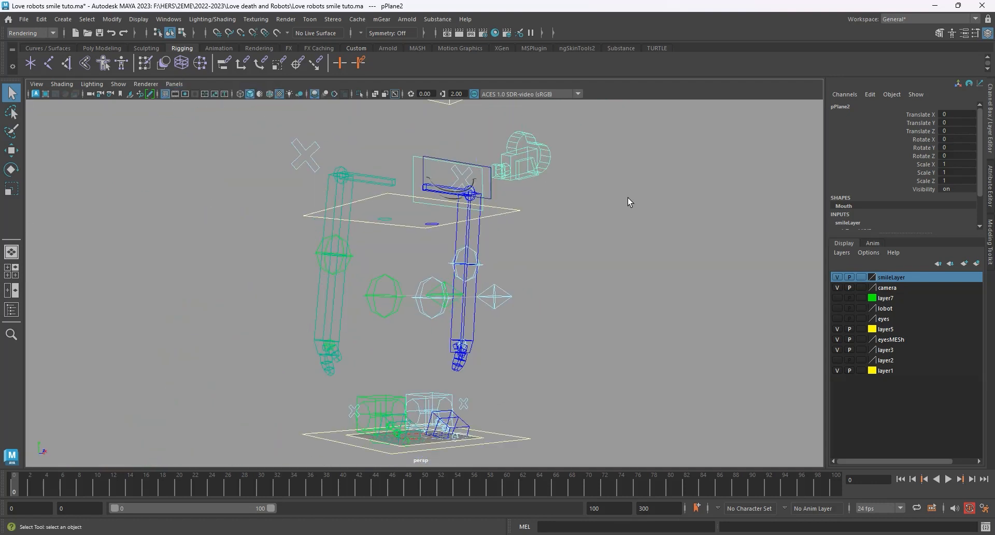
Hide all object types in the persp viewport and show only the joints.
click(118, 84)
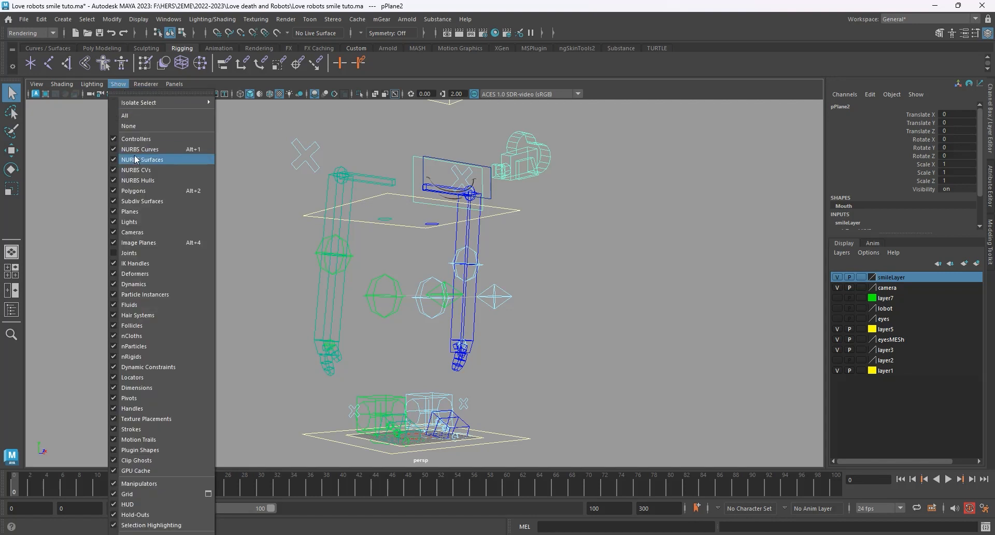
click(131, 126)
click(123, 82)
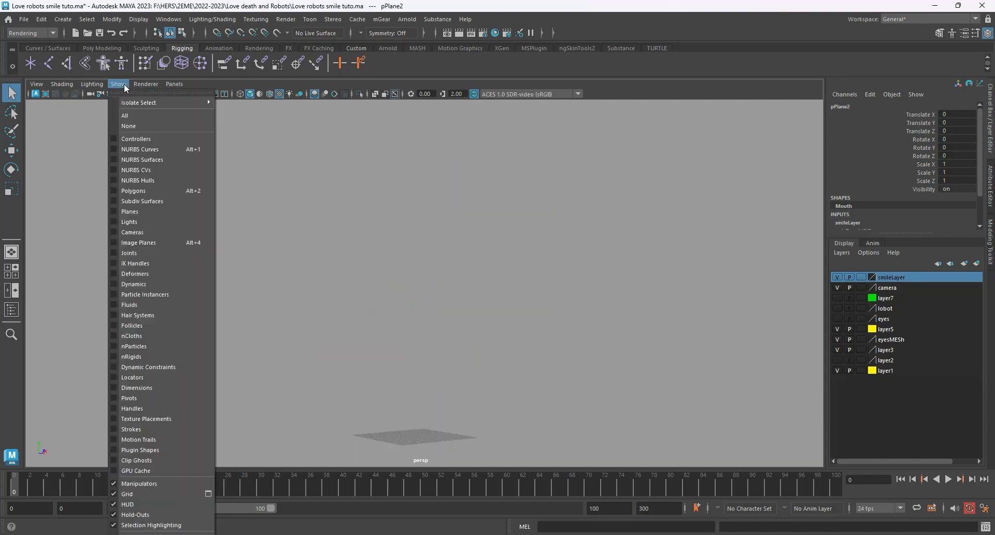
click(157, 254)
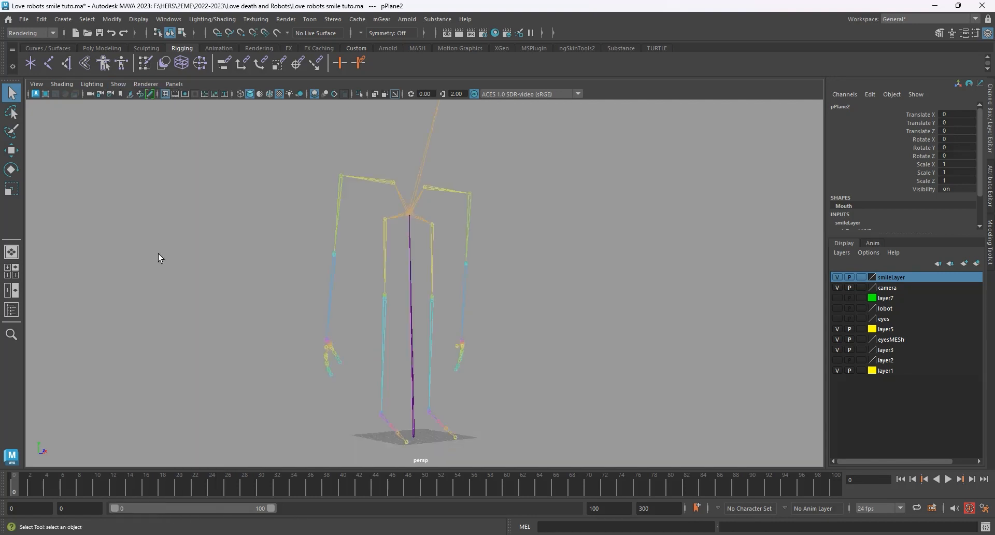
Select and examine the central body joint where the arm and leg chains branch off.
alt+drag(384, 280, 514, 240)
scroll(425, 169, up, 3)
click(403, 158)
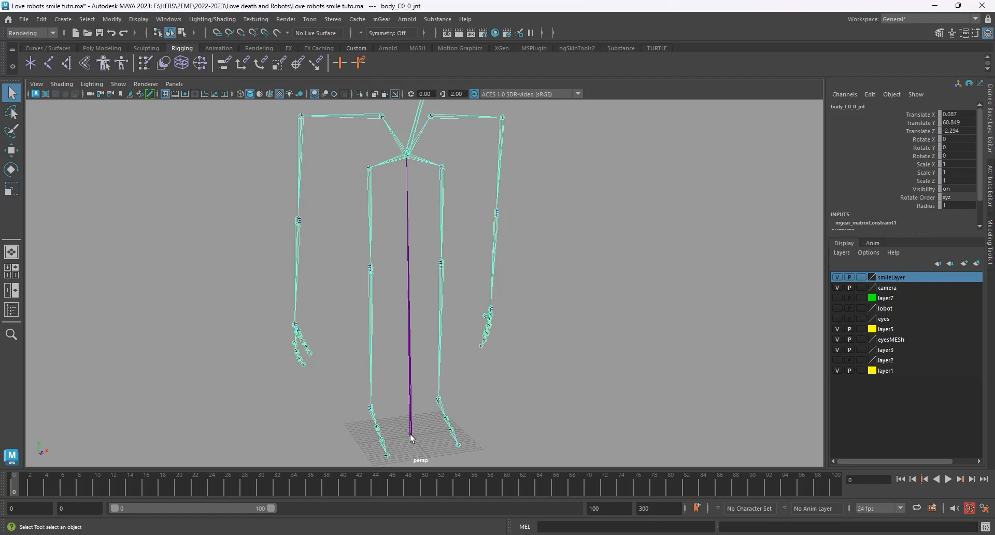
alt+middle_drag(412, 438, 426, 402)
alt+middle_drag(424, 223, 427, 321)
scroll(436, 192, up, 5)
alt+middle_drag(434, 145, 426, 205)
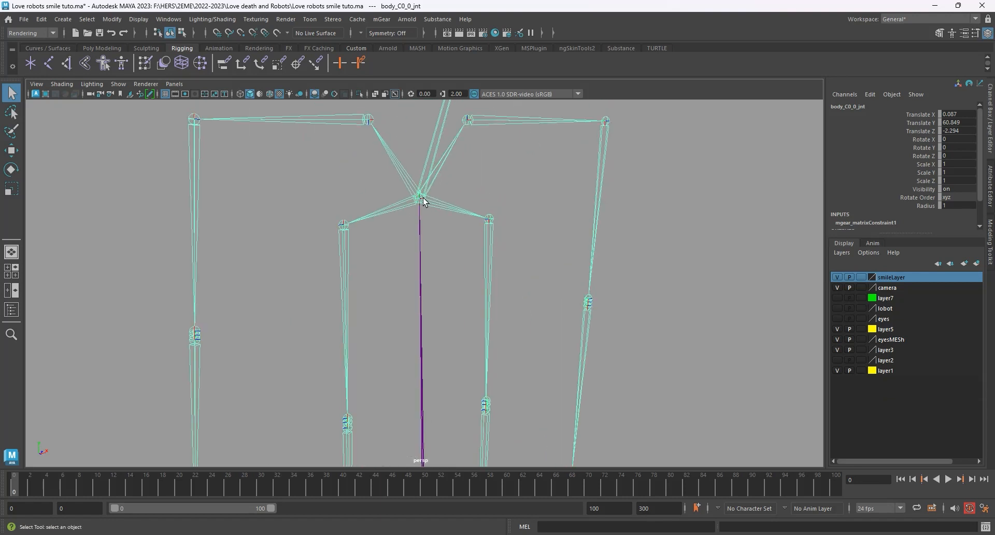
Select the root joint at the base of the skeleton on the ground grid.
alt+middle_drag(426, 313, 476, 11)
alt+right_drag(477, 434, 508, 383)
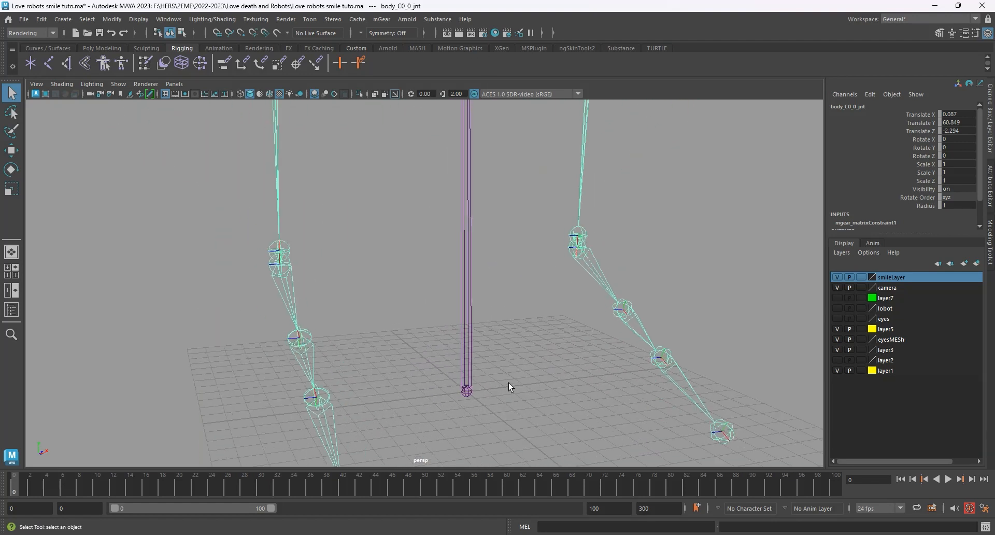
click(465, 394)
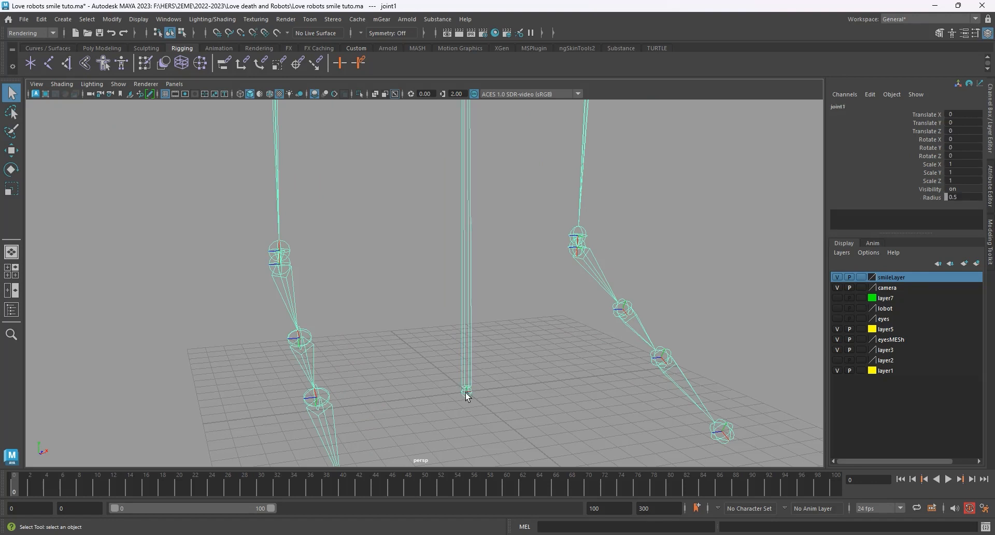
Examine the whole skeleton from the arm and hand chains down to the feet and the root joint on the grid.
scroll(471, 379, down, 5)
click(443, 336)
alt+right_drag(442, 335, 502, 253)
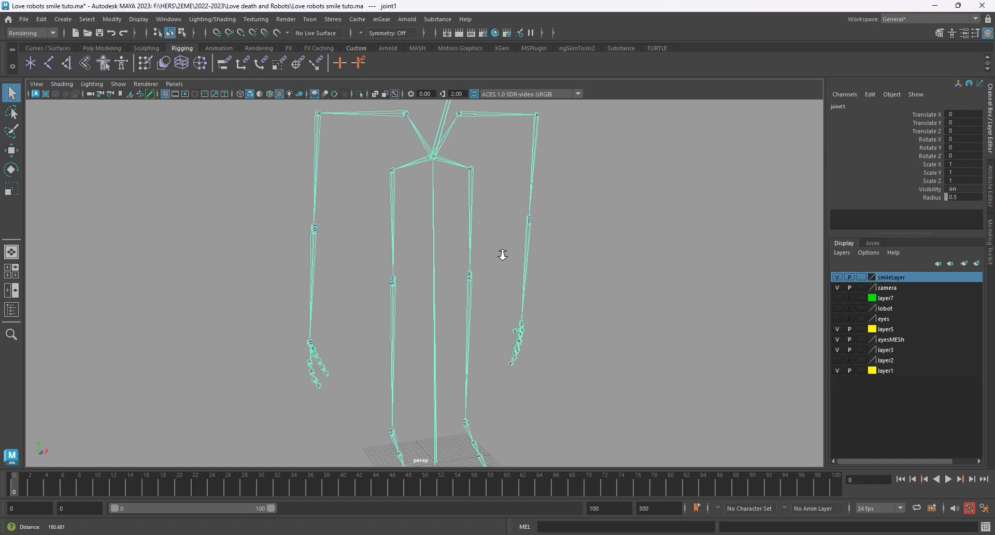
alt+middle_drag(437, 284, 427, 173)
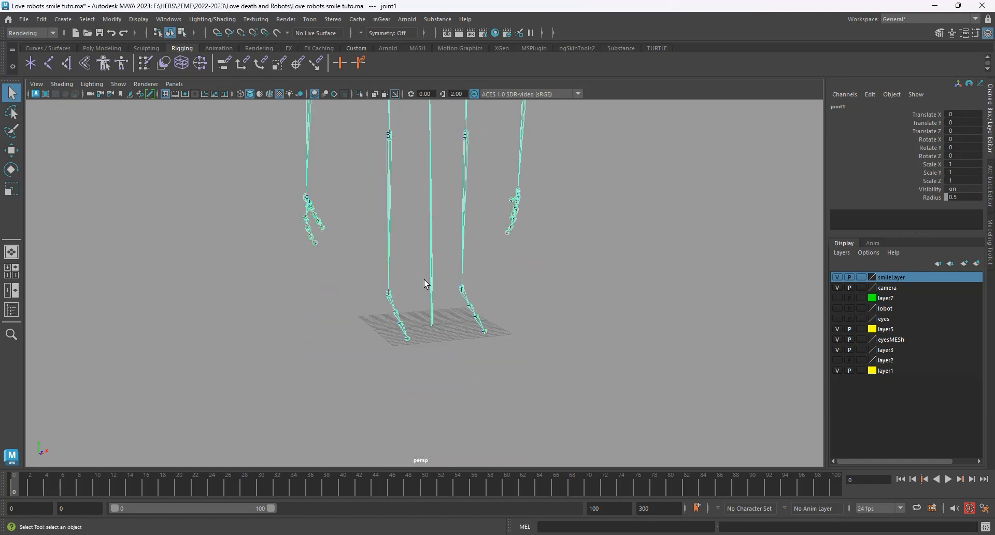
alt+middle_drag(450, 302, 433, 385)
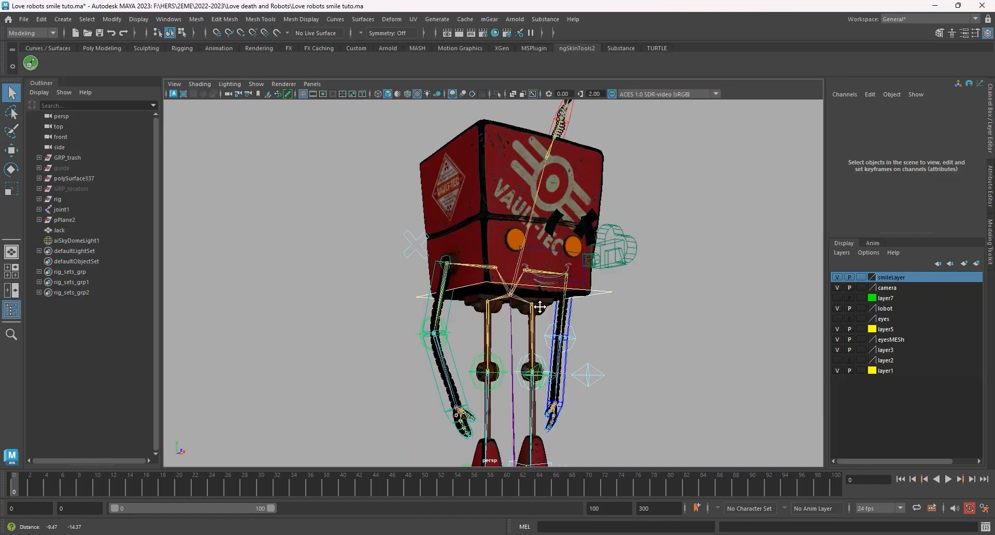
Select the robot's Jack mesh and bring its lower body into close view from the side.
alt+middle_drag(497, 311, 515, 314)
alt+drag(515, 315, 622, 363)
scroll(533, 272, up, 5)
click(530, 264)
click(561, 314)
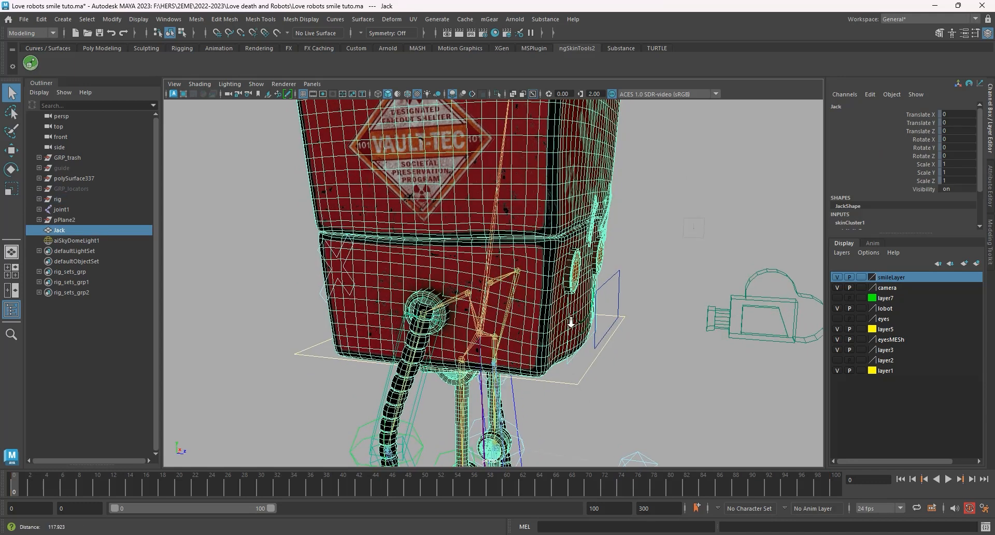
Examine the Jack mesh's shoulder, eyes and mouth area from the side and front together with the joints inside it.
scroll(629, 366, up, 3)
alt+drag(617, 410, 614, 406)
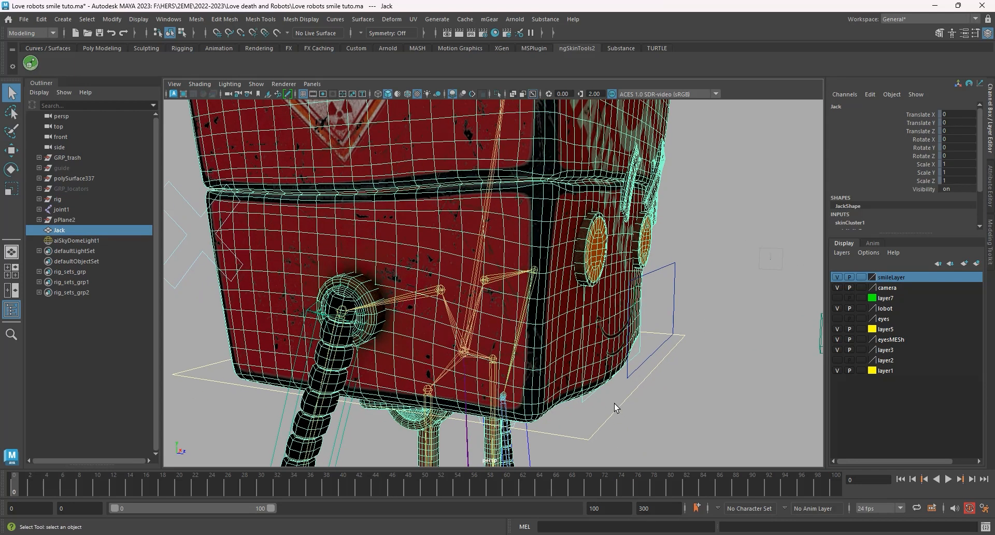
alt+drag(641, 372, 621, 381)
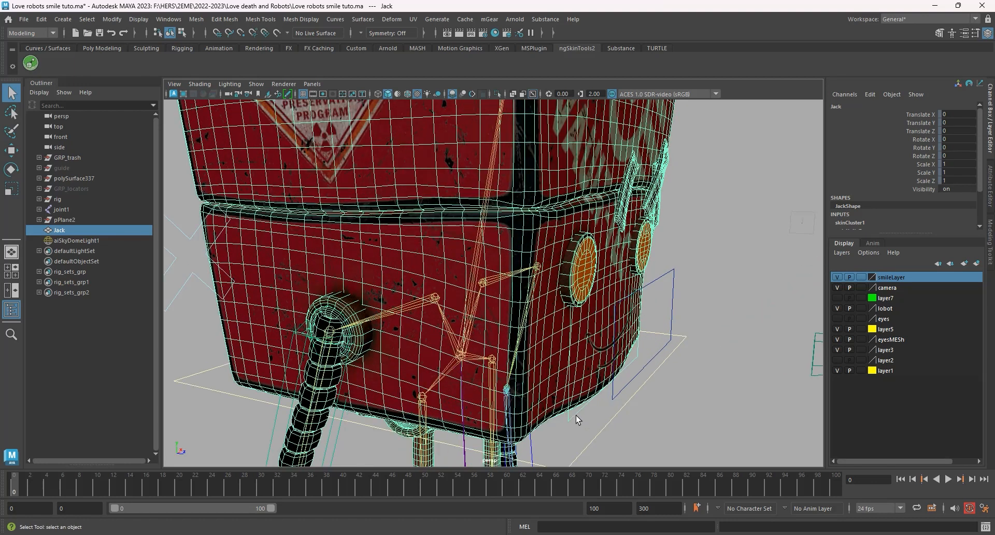
alt+drag(576, 414, 584, 416)
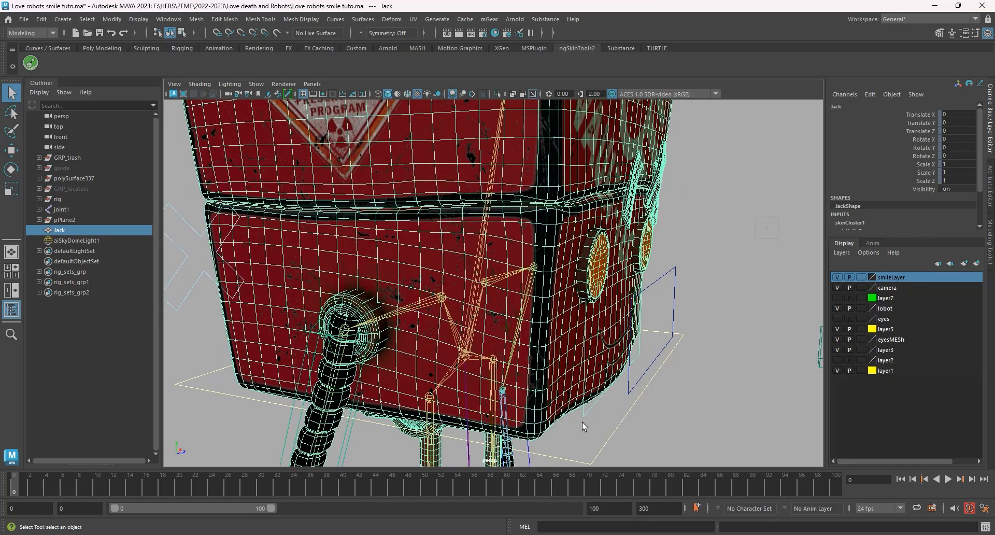
alt+drag(595, 354, 527, 356)
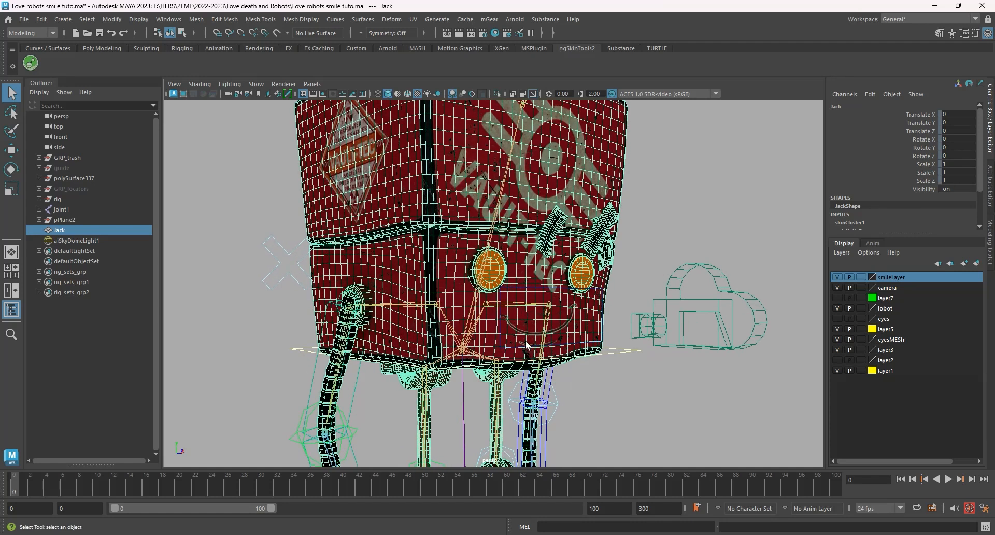
alt+drag(524, 352, 549, 364)
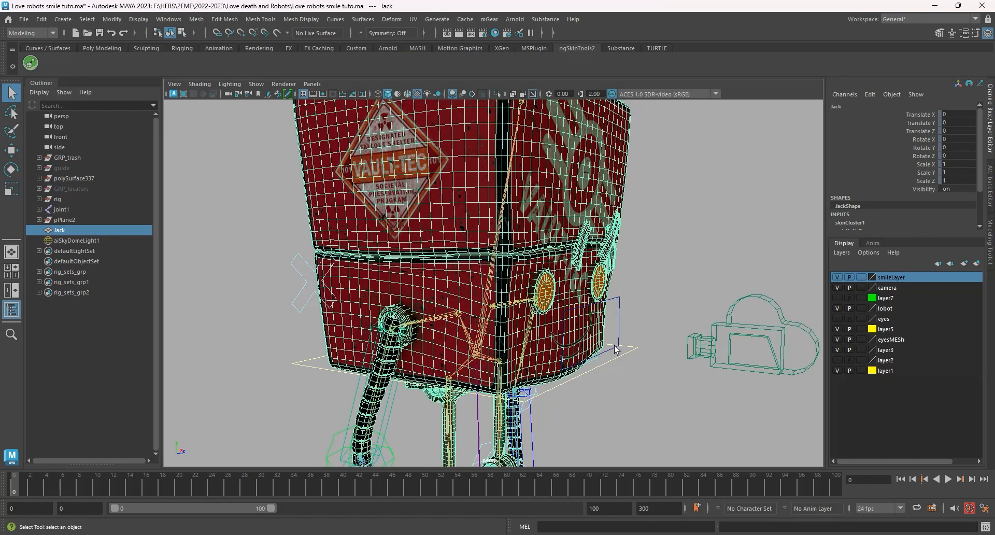
alt+right_drag(618, 348, 741, 368)
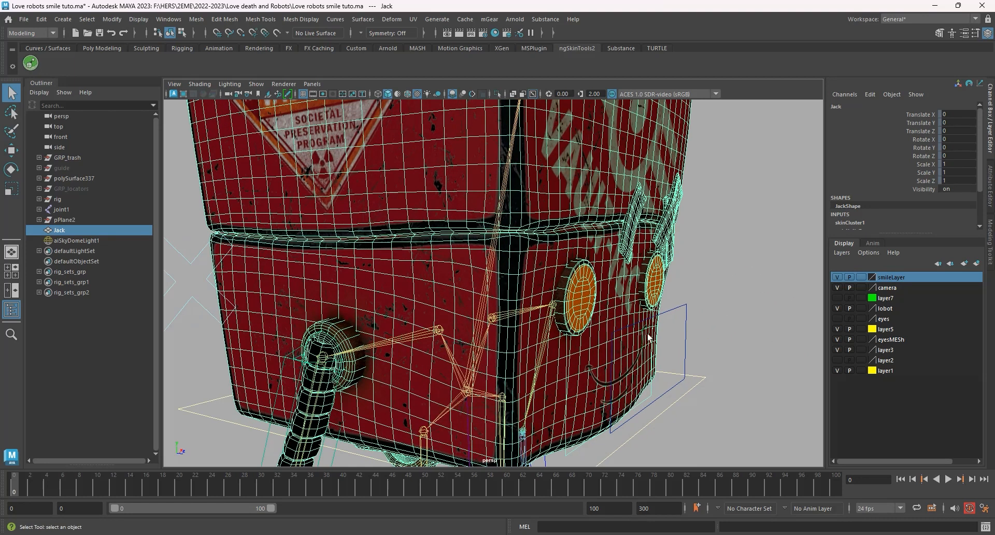
scroll(576, 277, down, 2)
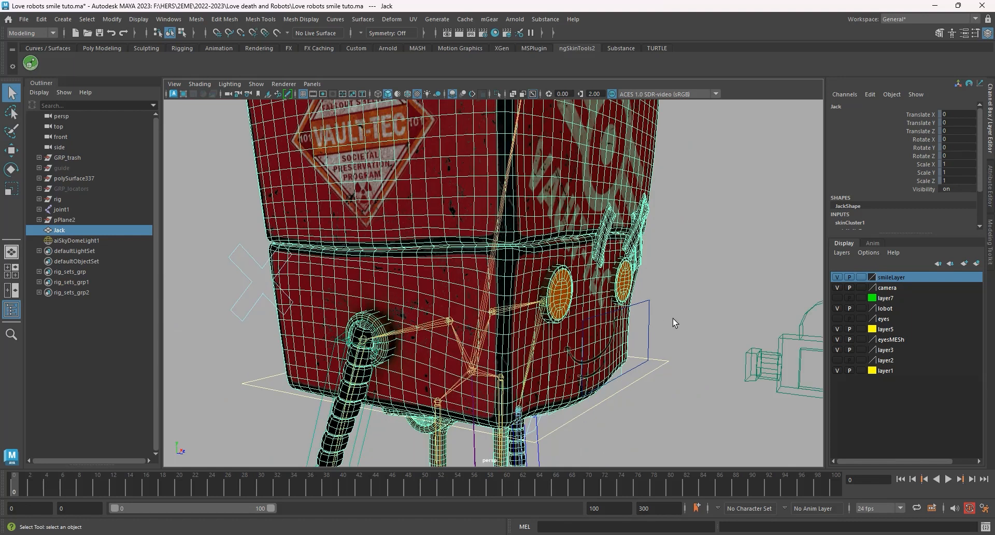
alt+drag(660, 323, 637, 376)
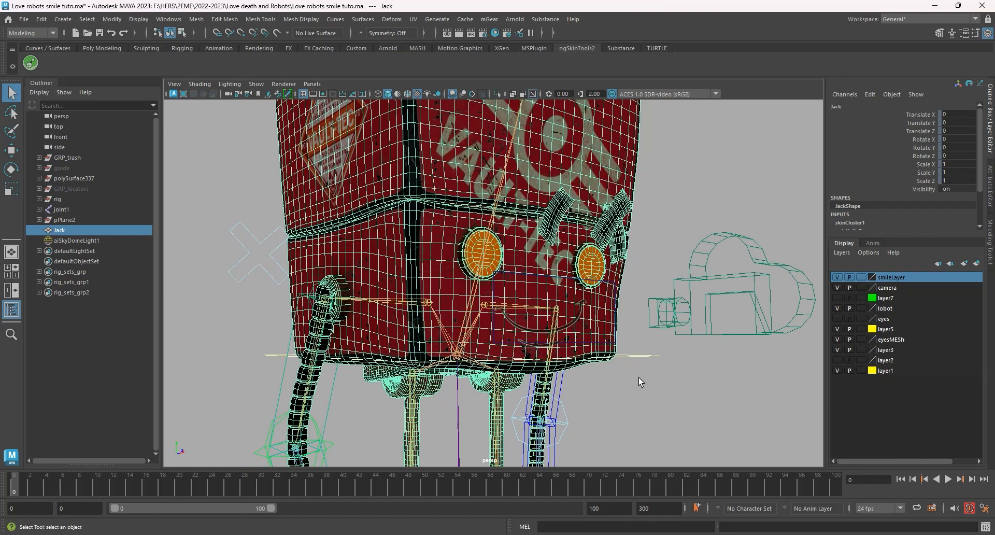
Select the root joint joint1 together with the Jack mesh.
click(636, 376)
alt+middle_drag(630, 402, 622, 326)
alt+right_drag(621, 325, 583, 362)
alt+drag(583, 361, 485, 386)
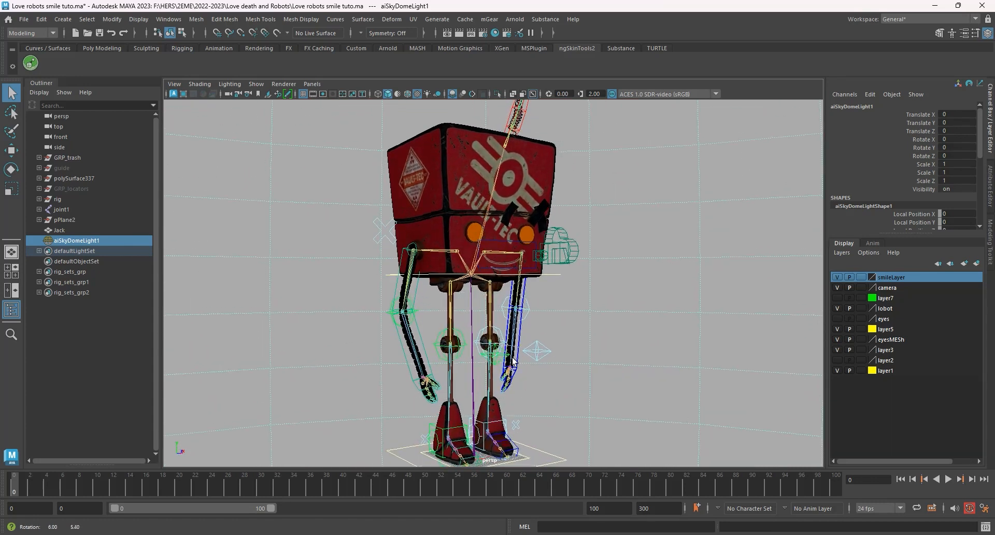
click(473, 394)
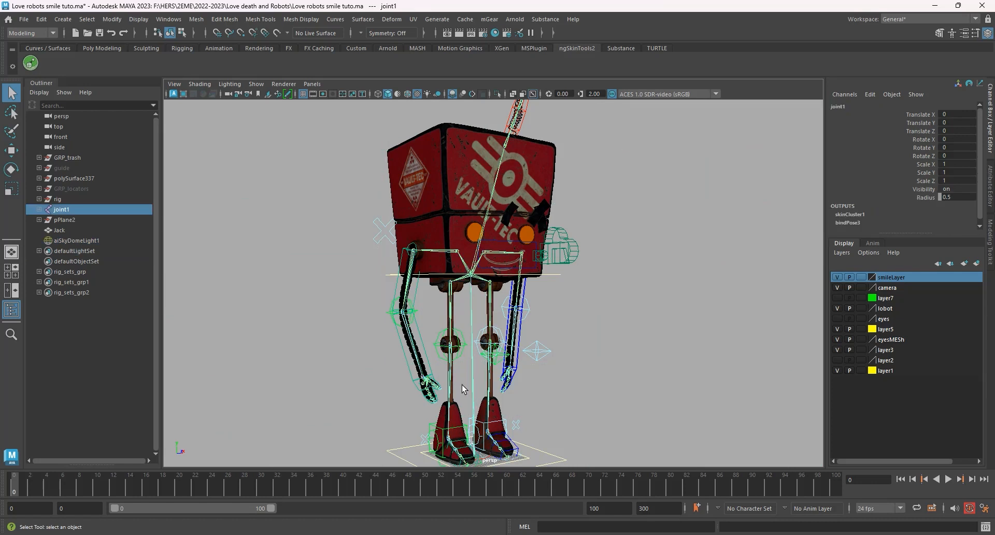
shift+click(467, 193)
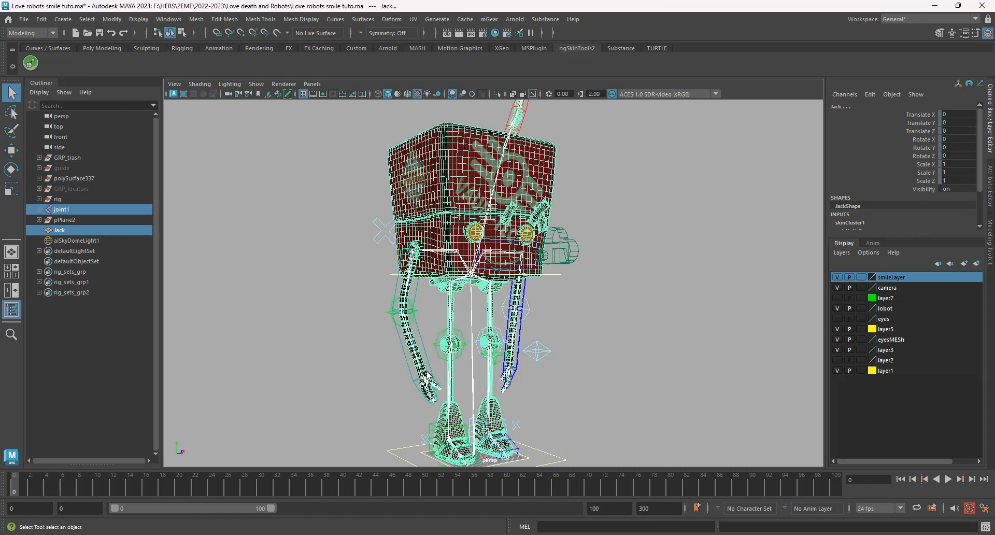
alt+middle_drag(572, 331, 567, 324)
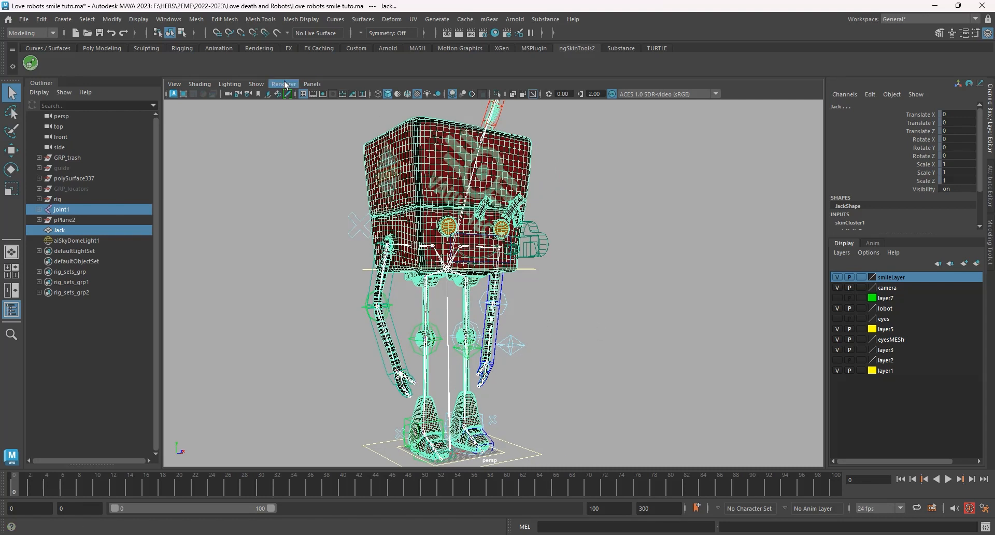
In the Game Exporter, replace the existing animation clip with a new one named jack for frames 0–100 and review the export path and file name.
click(24, 20)
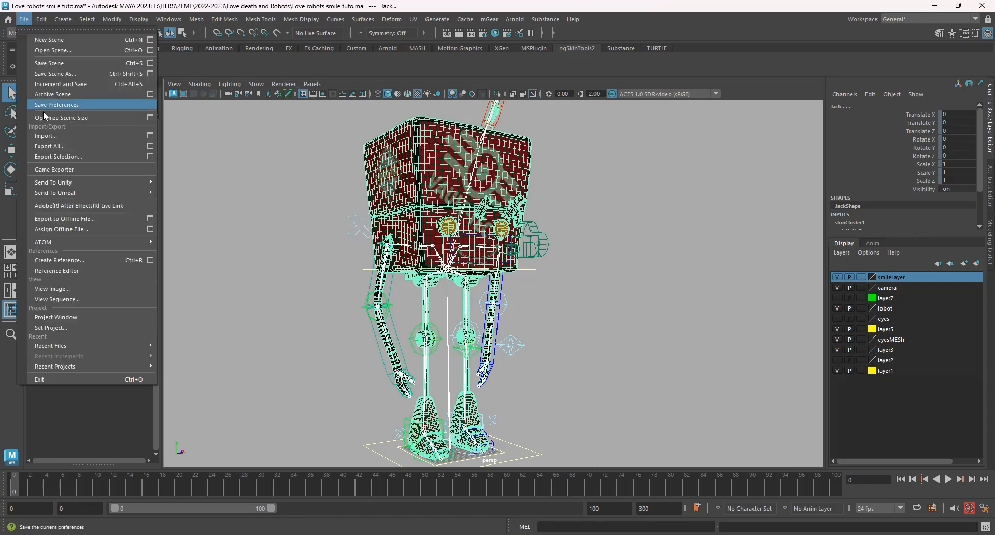
click(81, 169)
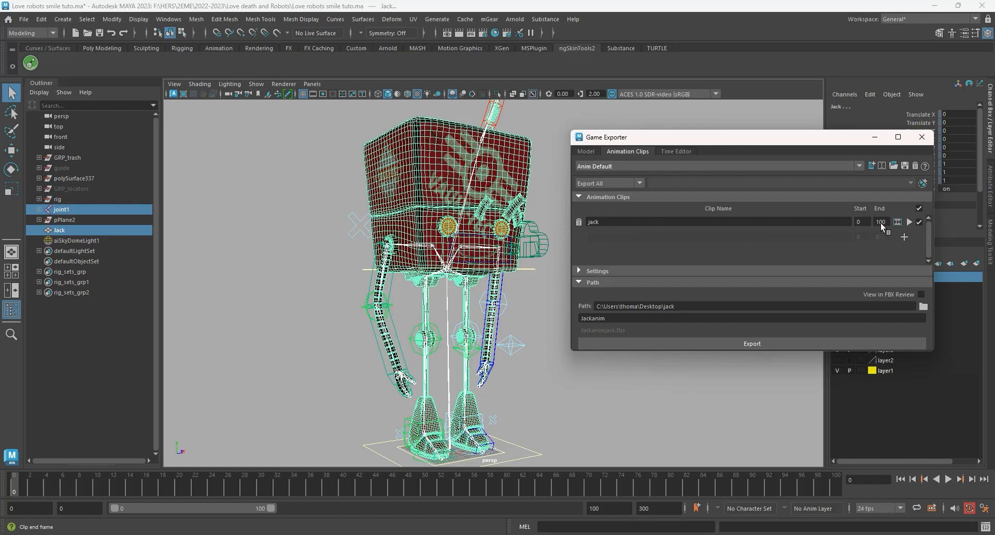
click(580, 220)
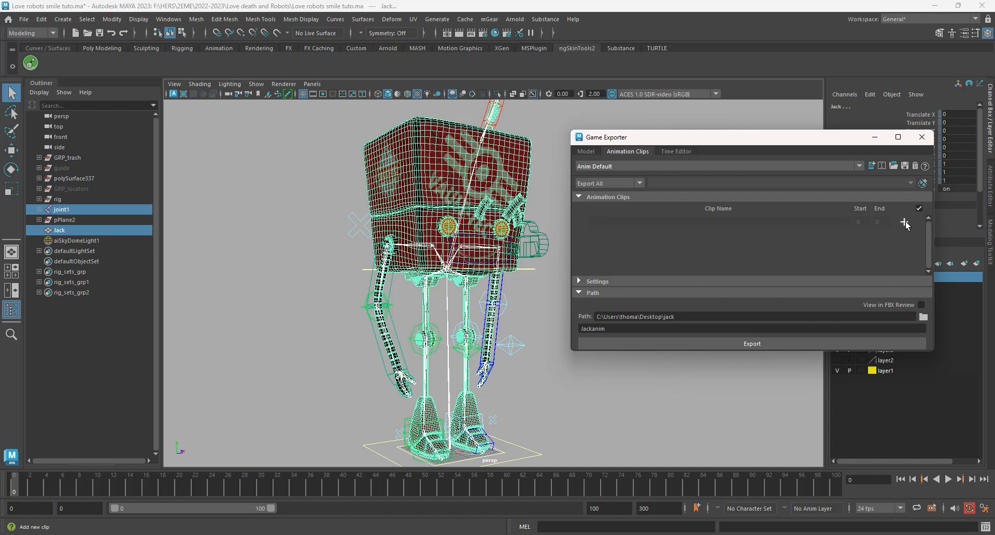
click(646, 223)
text(jack)
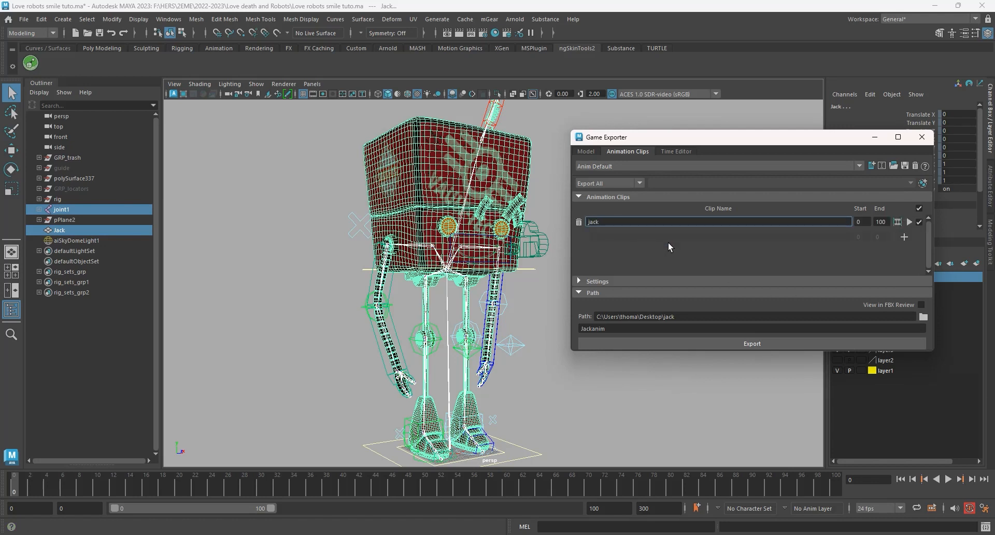
drag(623, 317, 753, 315)
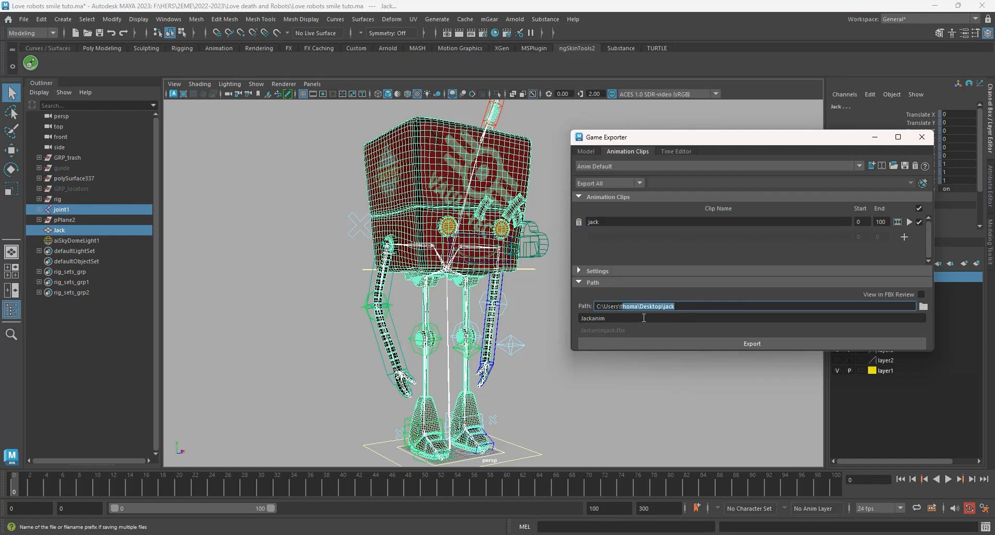
double_click(629, 318)
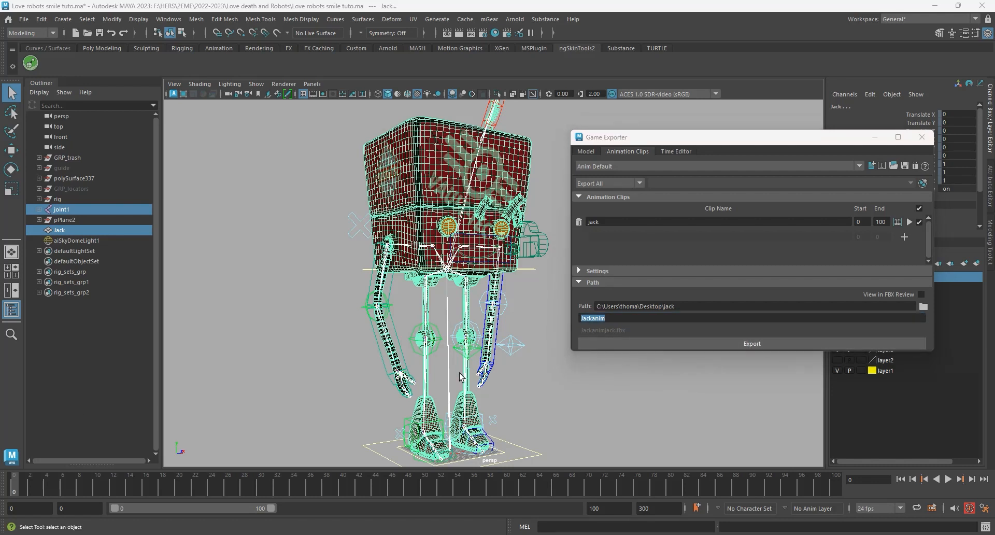
Switch to Unreal Editor and open the file import dialog for the Content folder.
key(alt+Tab)
click(589, 223)
right_click(306, 471)
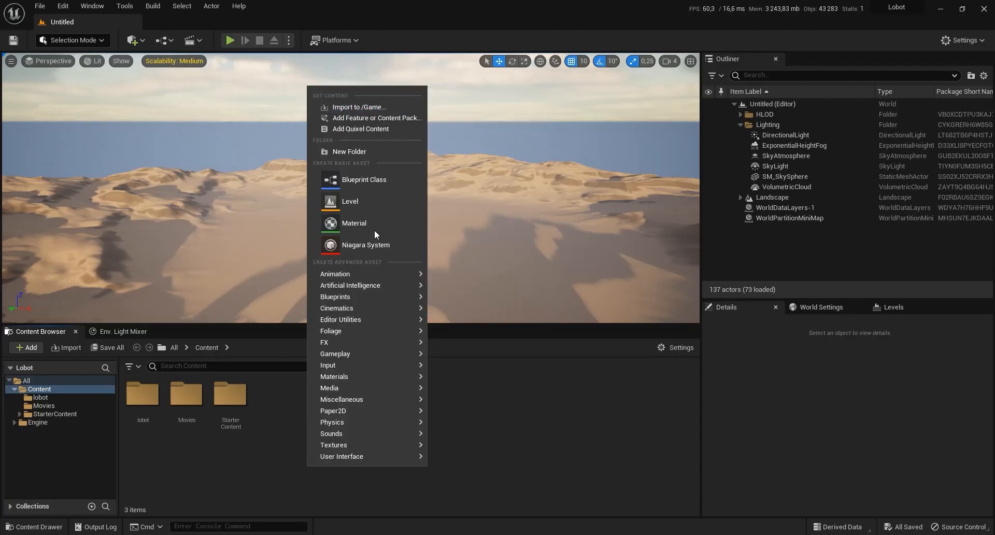
click(589, 439)
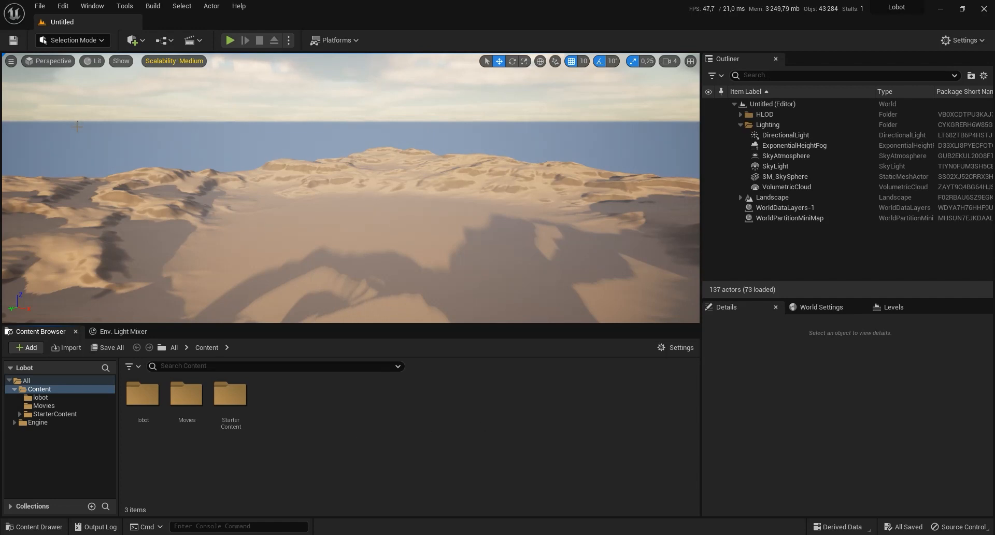
right_click(331, 403)
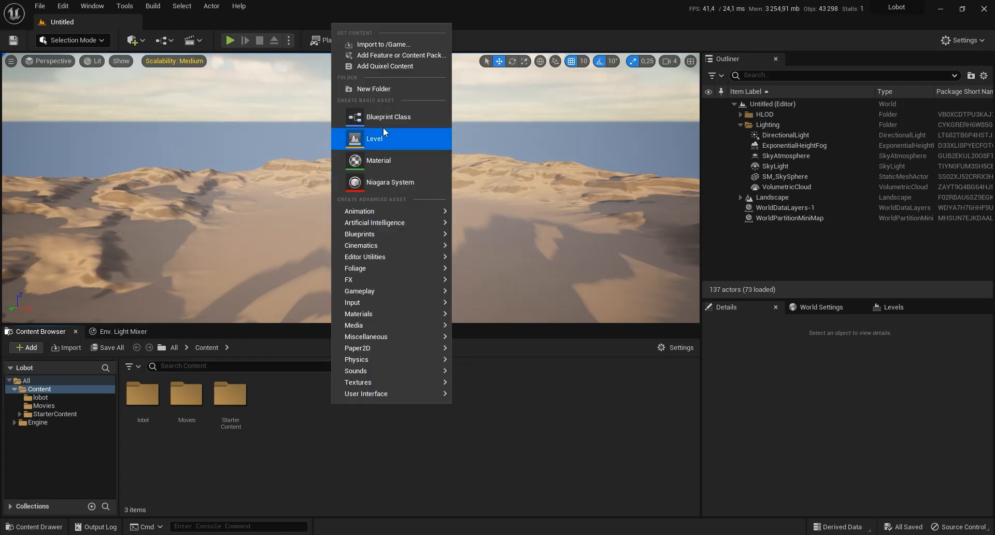
click(384, 43)
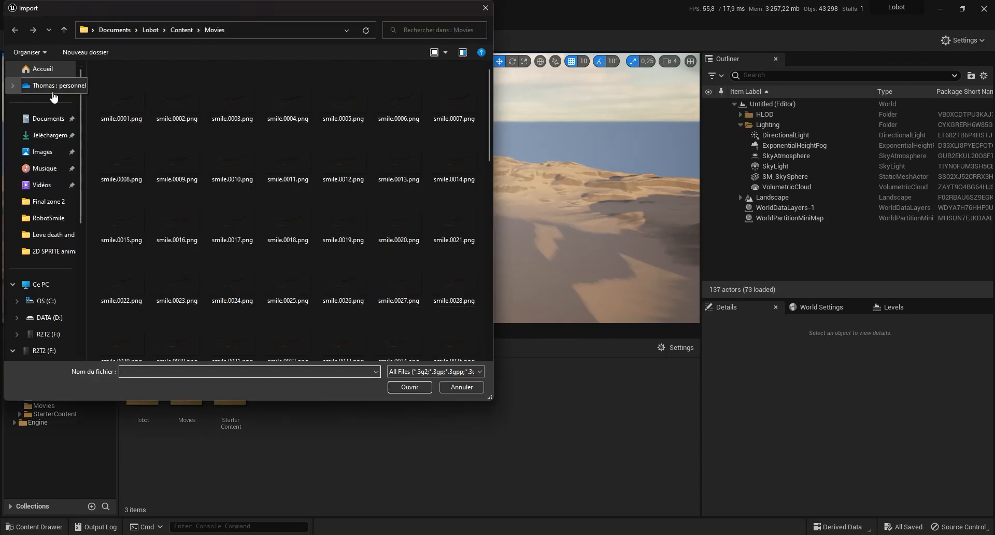
Browse from the C: drive through the user's folder to the jack folder in Bureau.
click(52, 303)
double_click(132, 312)
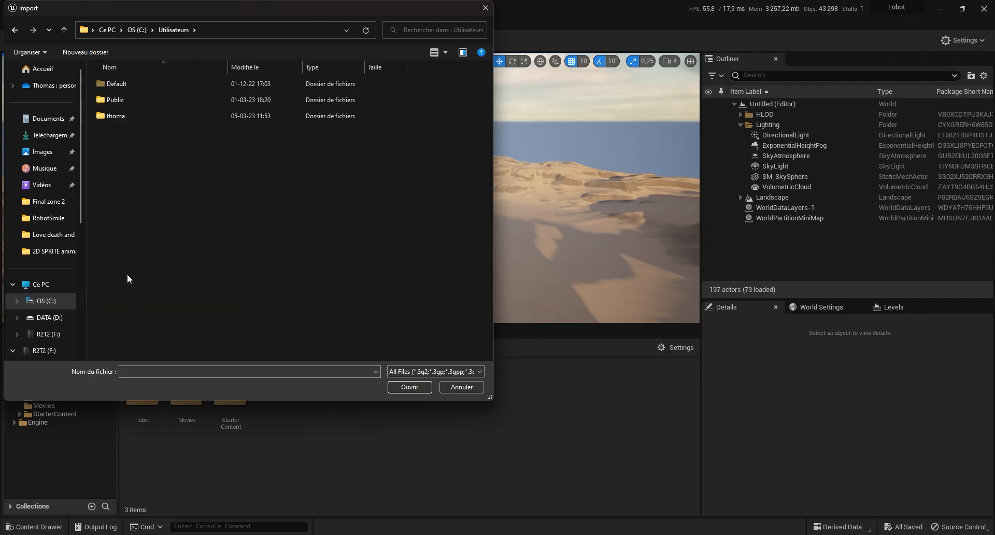
double_click(126, 117)
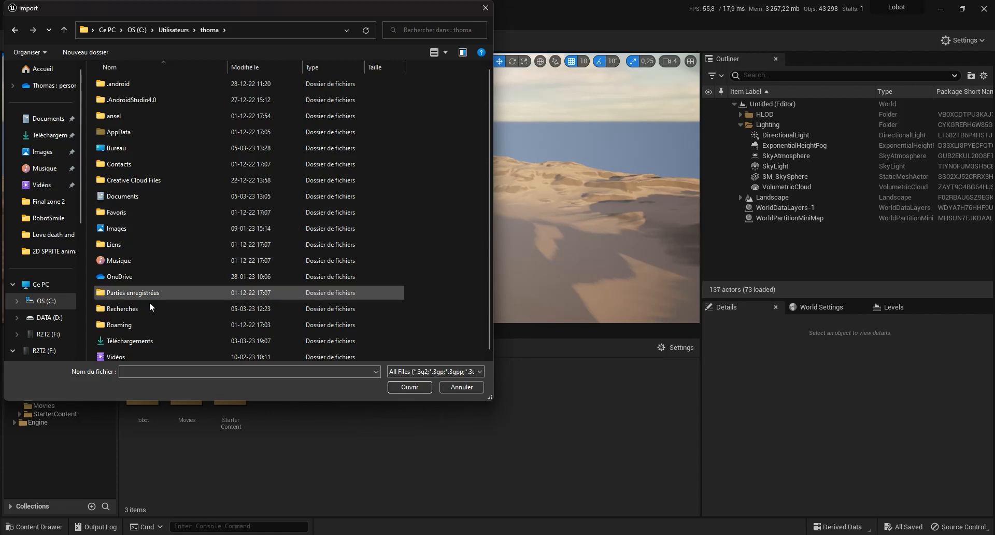
scroll(141, 334, down, 1)
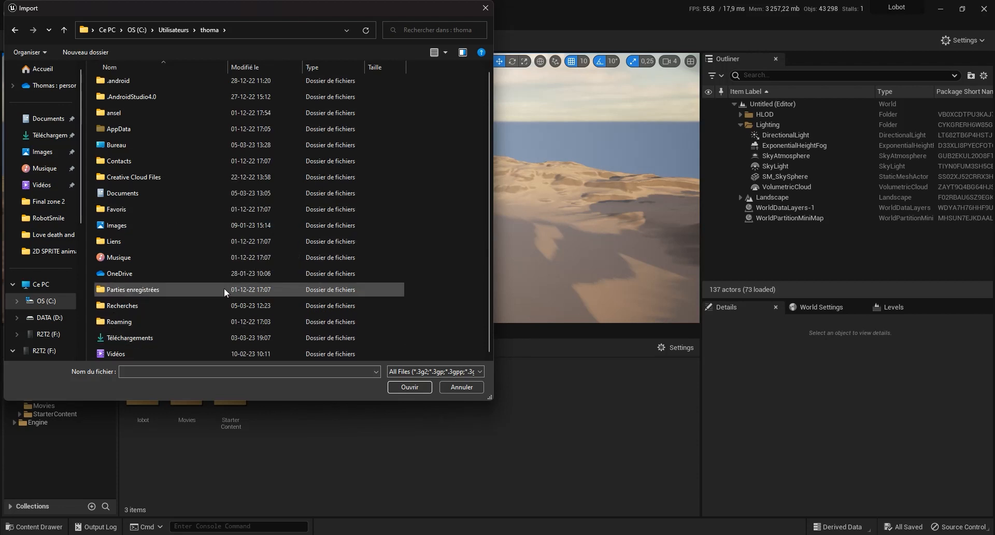
scroll(213, 280, up, 1)
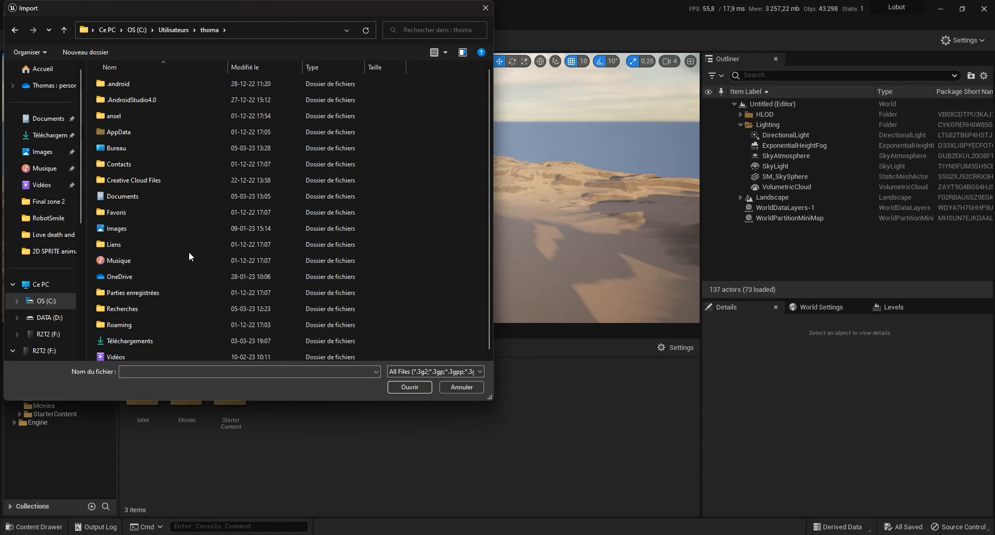
double_click(133, 147)
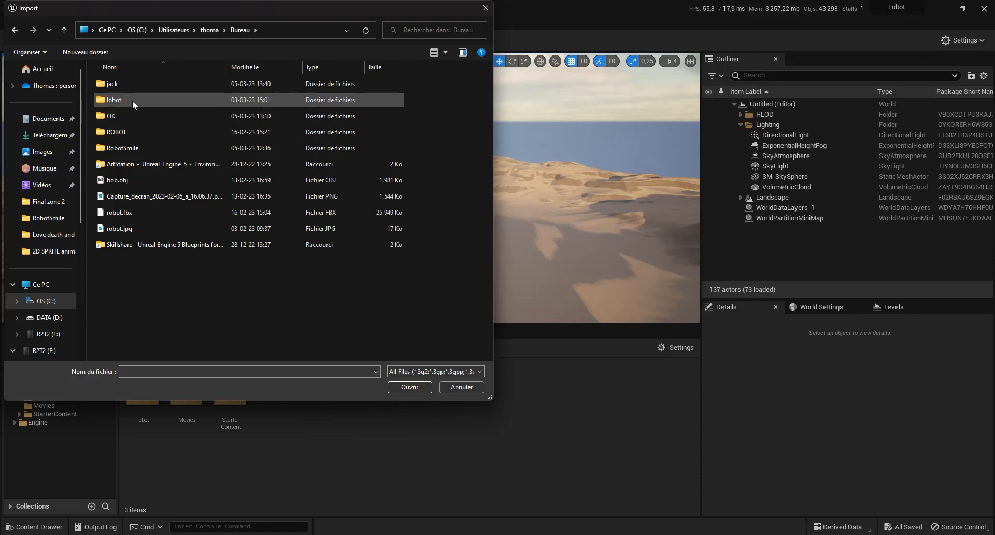
double_click(132, 84)
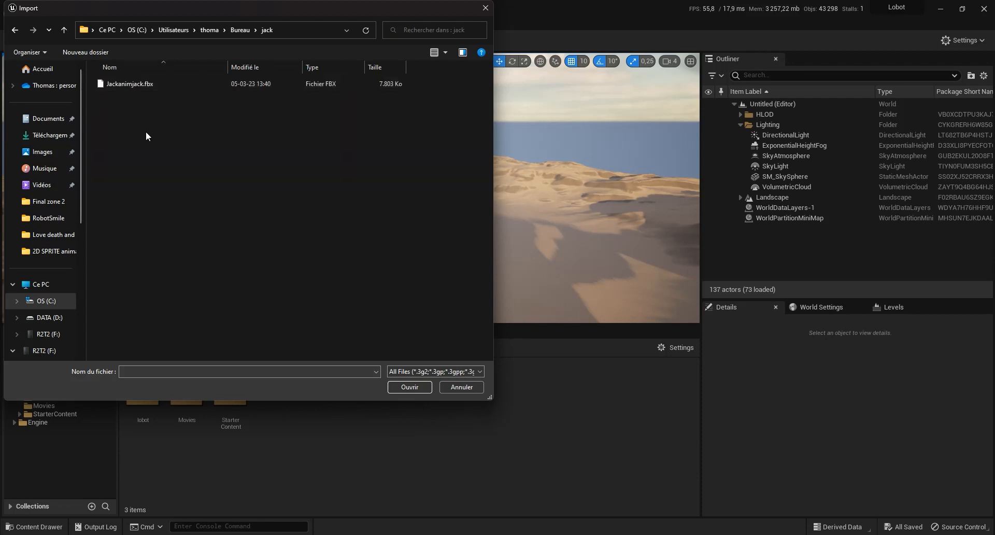
Try to import Jackanimjack.fbx into the Content folder, agreeing to replace all existing assets.
double_click(144, 83)
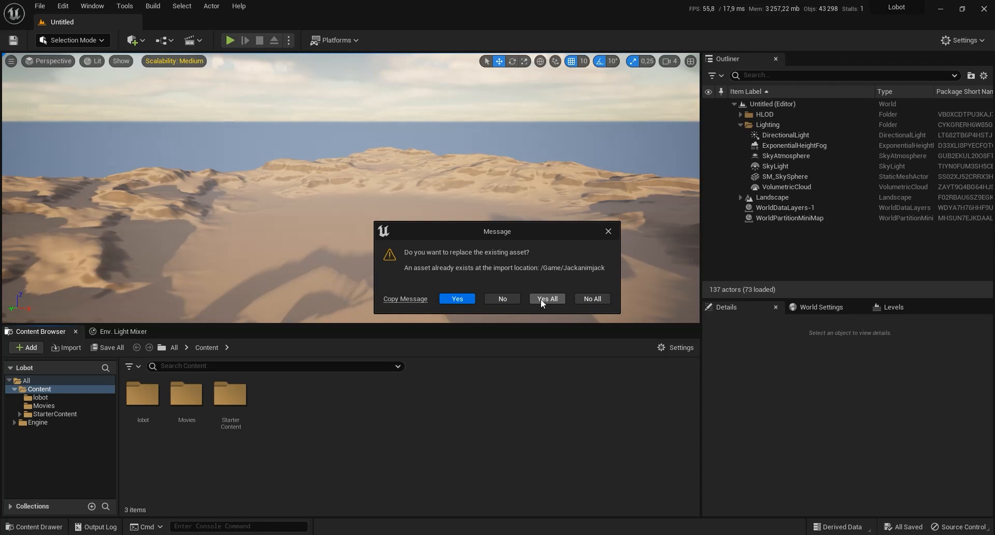
click(540, 298)
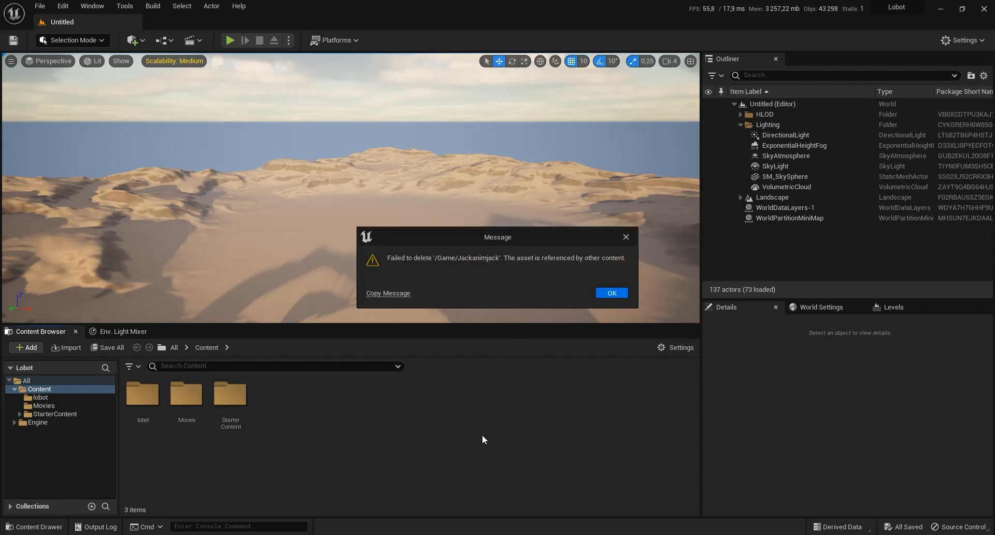
click(607, 294)
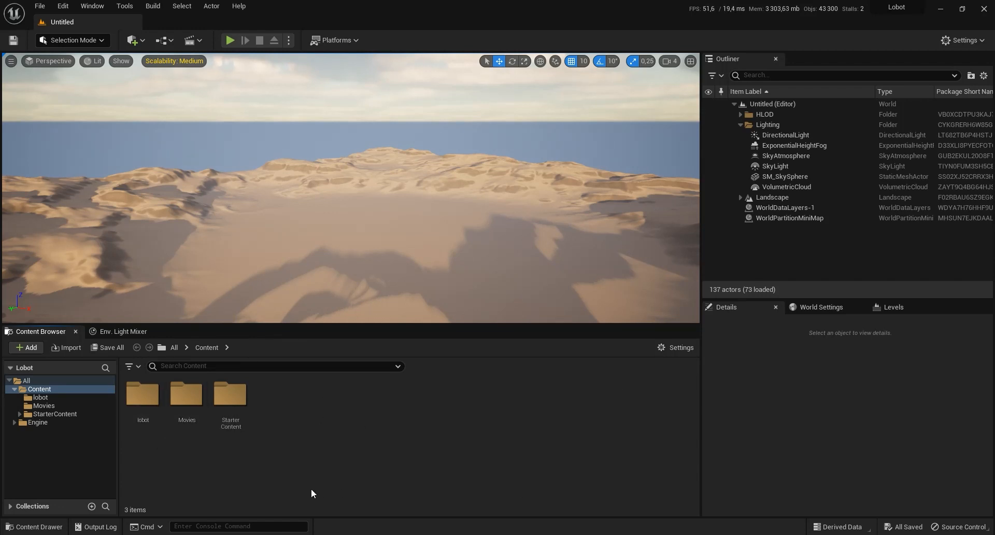
Open the lobot content folder and look over its assets, including the Jack level and the smile material.
double_click(142, 393)
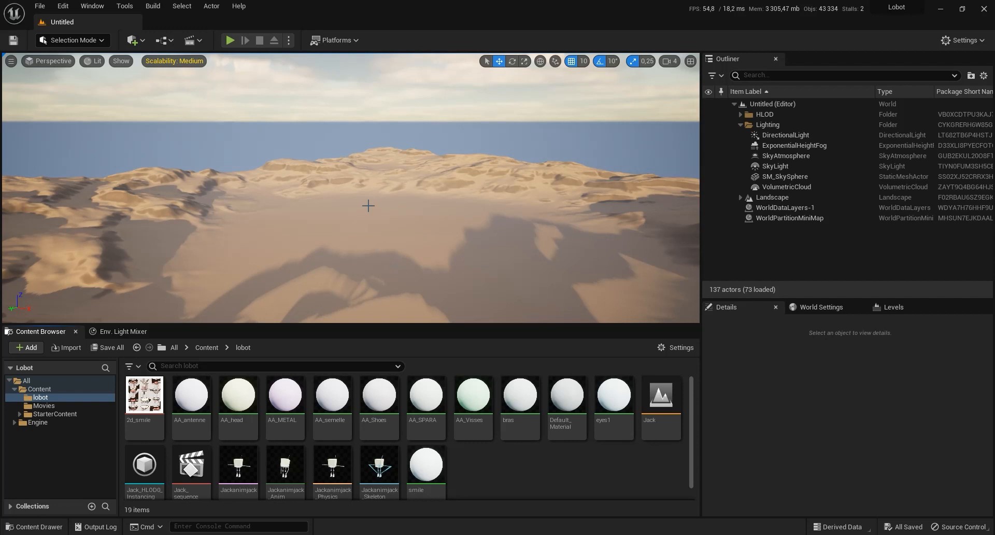
right_drag(344, 213, 344, 249)
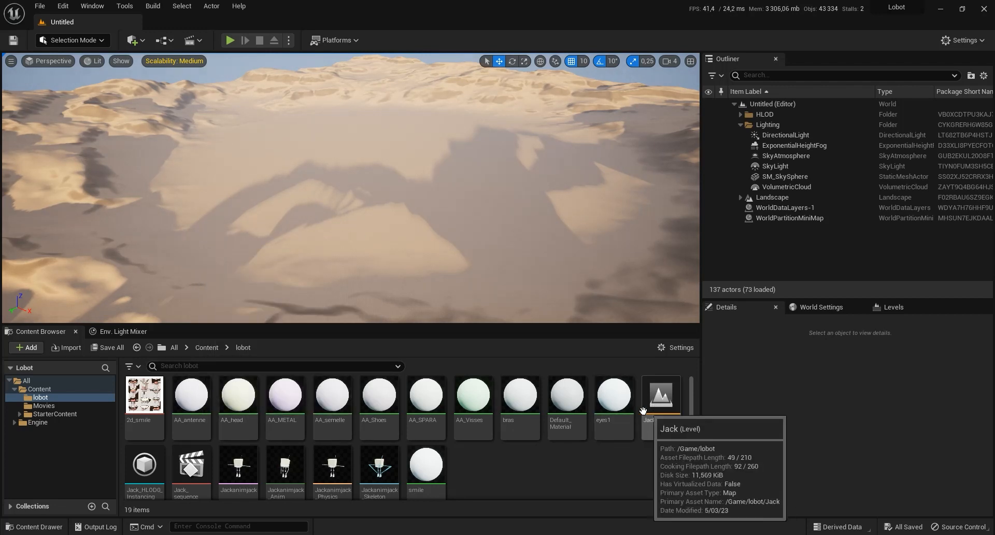
click(426, 467)
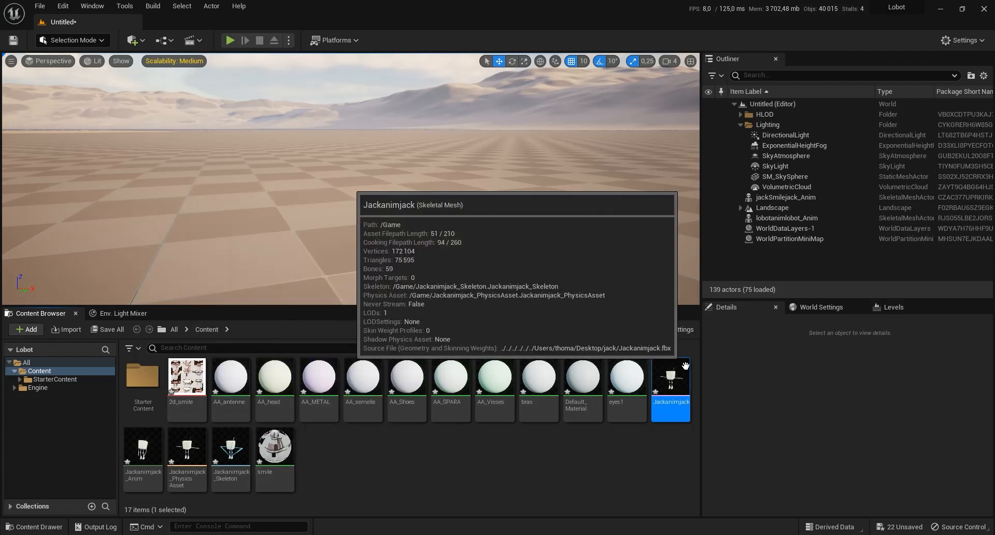
Place the Jackanimjack_Anim animation sequence from the Content folder into the level on the checkered ground.
drag(675, 381, 597, 323)
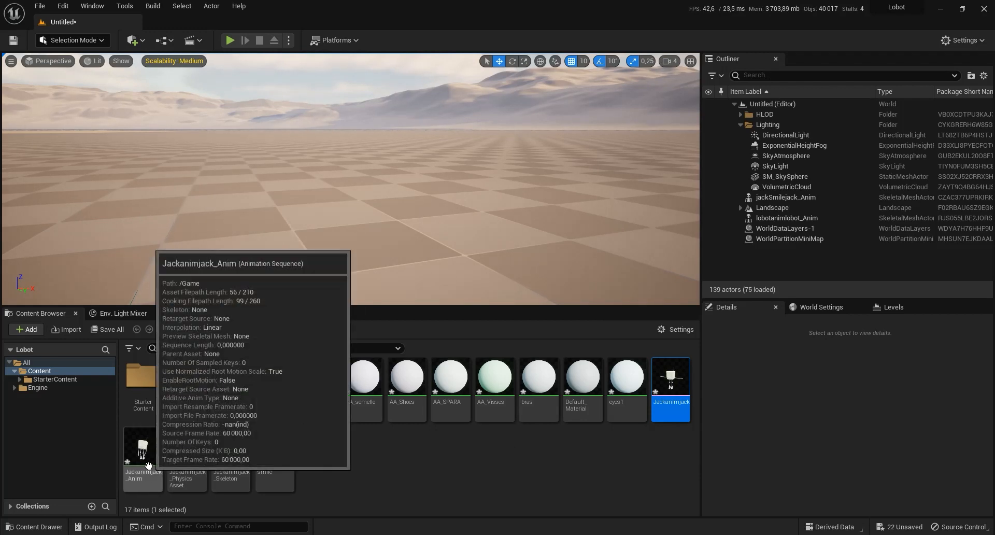
drag(136, 449, 388, 290)
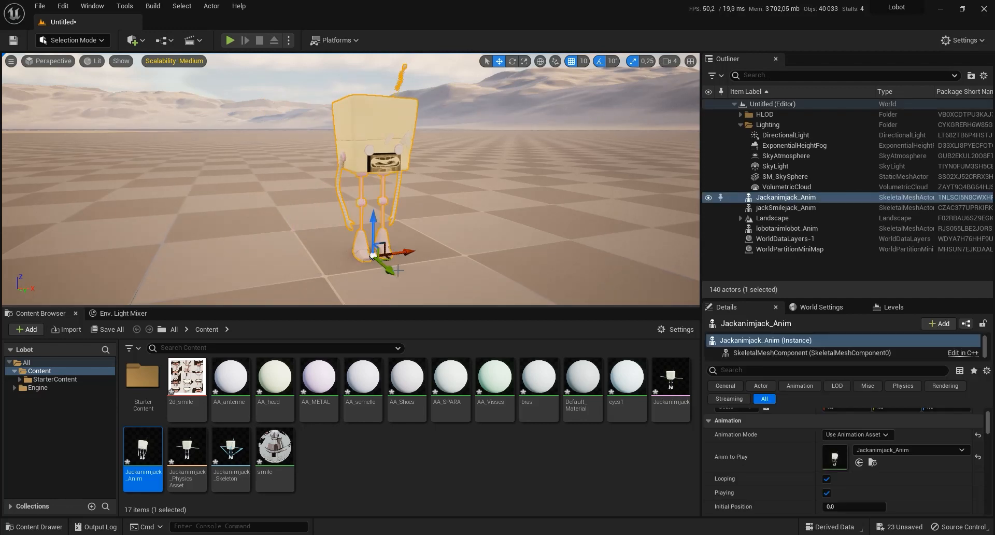
alt+drag(430, 208, 443, 173)
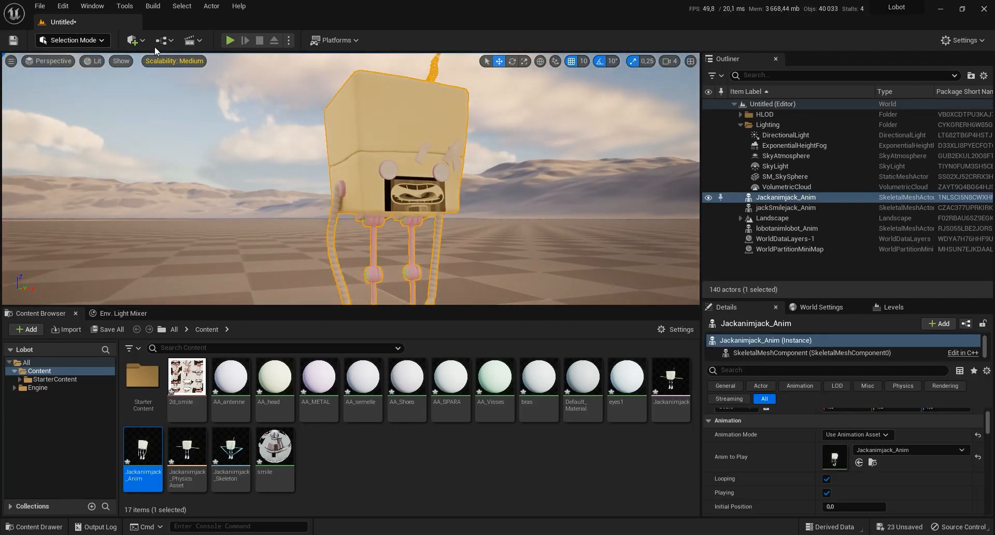
Play the level to preview the robot's animation, stop the preview and frame the robot.
key(alt+p)
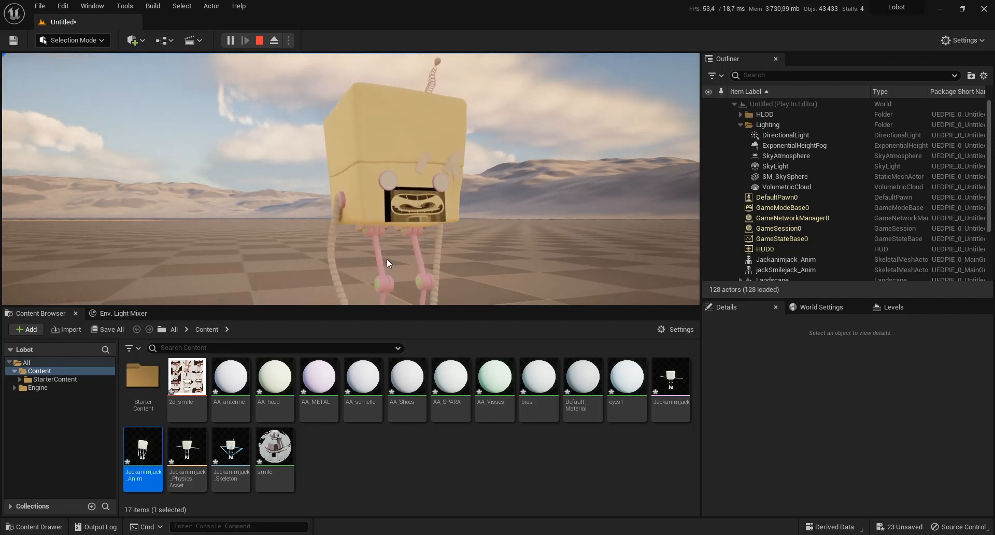
key(Escape)
key(f)
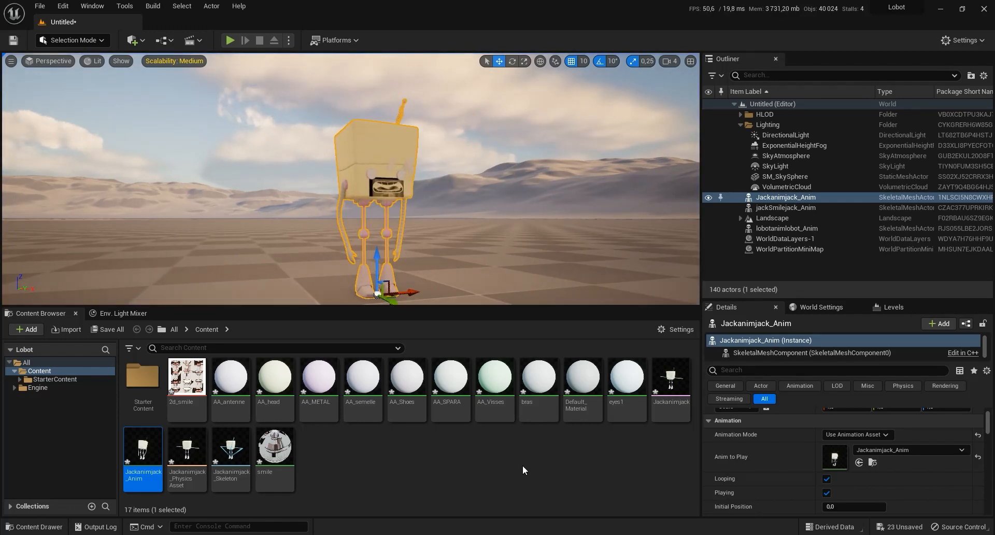
Add a Plane shape to the level in front of the robot.
click(142, 41)
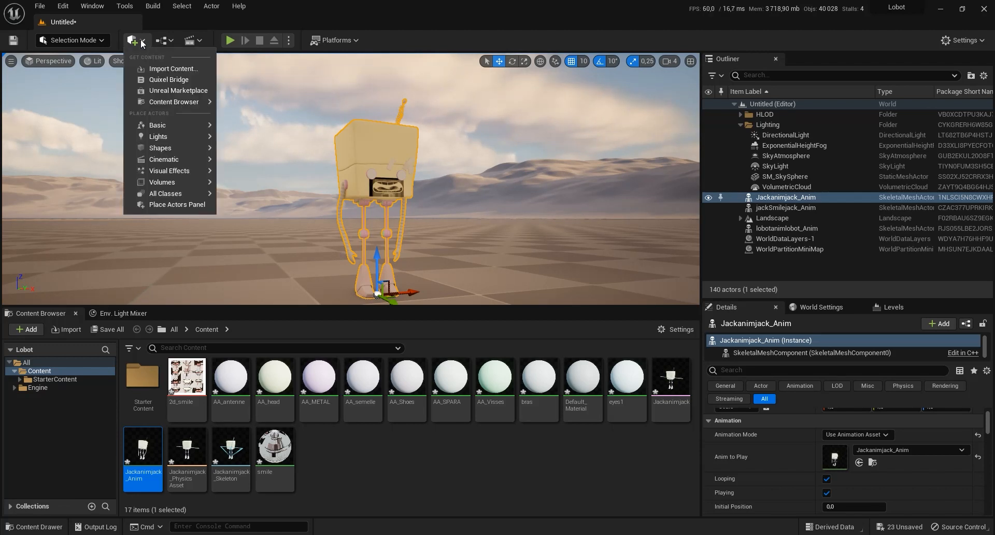
mouse_move(181, 152)
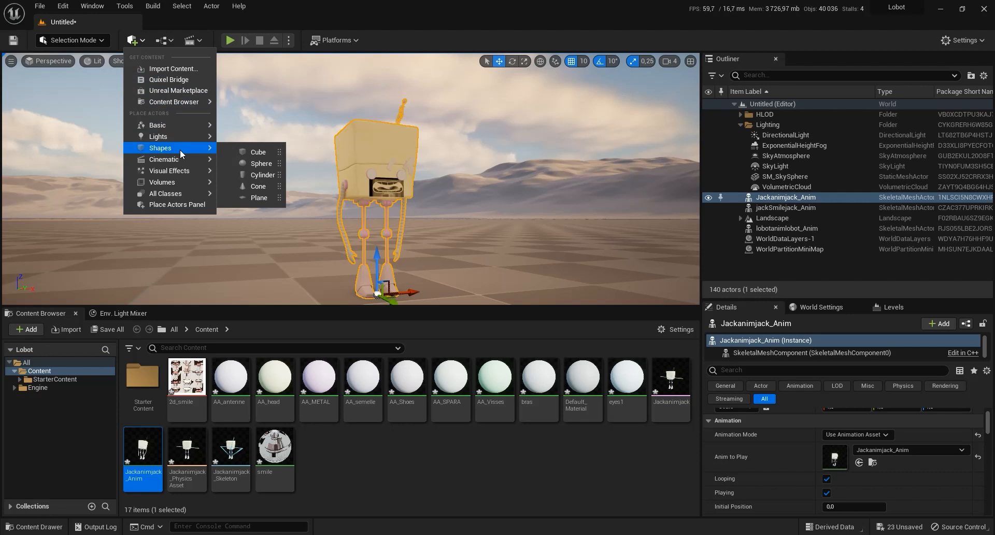
click(254, 197)
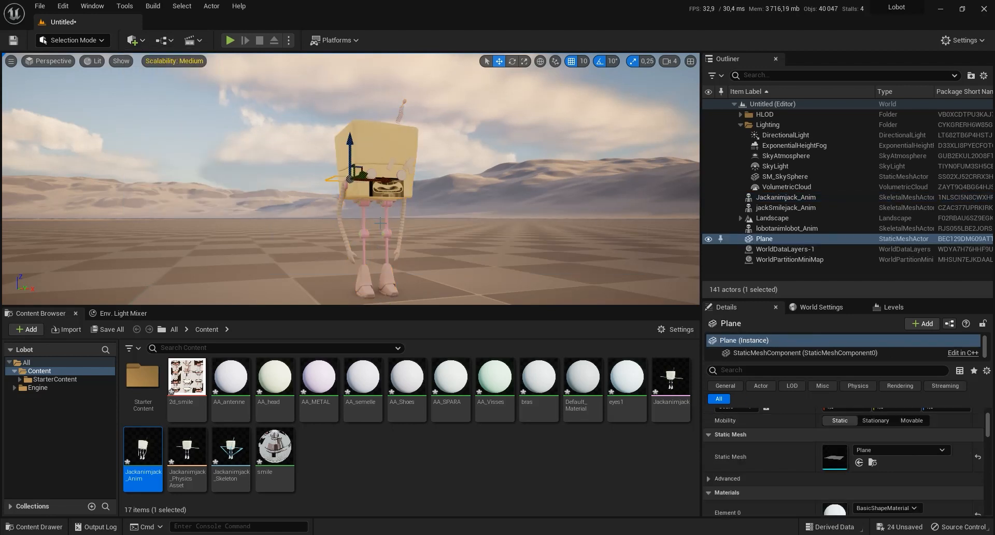
Move the plane up beside the robot's head and rotate it upright to face the viewer.
alt+drag(370, 210, 386, 223)
mouse_move(318, 165)
alt+mouse_down()
mouse_move(337, 166)
mouse_move(332, 151)
mouse_move(451, 166)
mouse_move(439, 178)
mouse_move(439, 208)
mouse_move(439, 196)
alt+mouse_up()
scroll(318, 166, down, 4)
key(e)
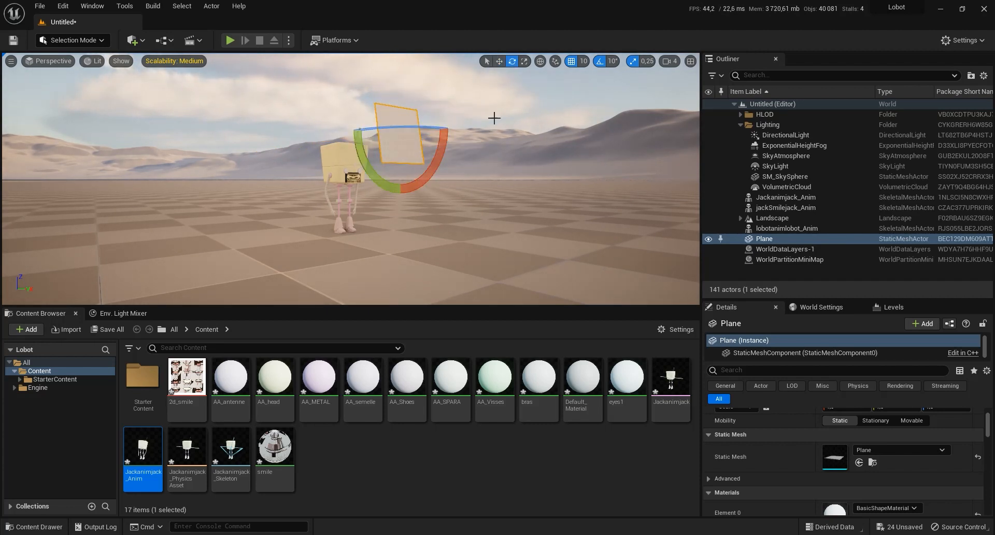
right_drag(507, 115, 482, 120)
scroll(506, 116, up, 4)
drag(510, 121, 510, 139)
key(w)
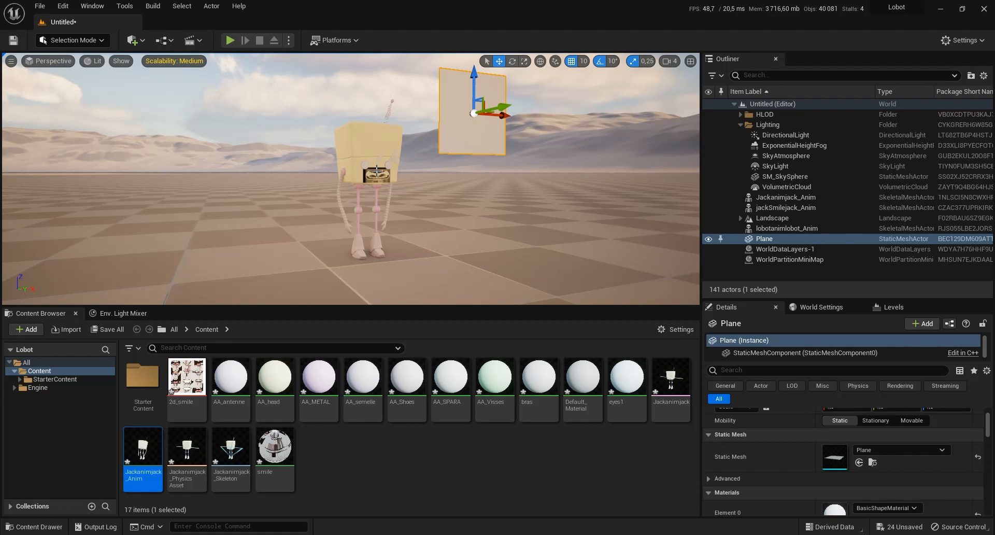
Scale the upright plane into a wide rectangular screen beside the robot.
scroll(448, 165, up, 3)
middle_drag(578, 114, 663, 102)
key(r)
drag(440, 111, 432, 136)
middle_drag(432, 136, 440, 107)
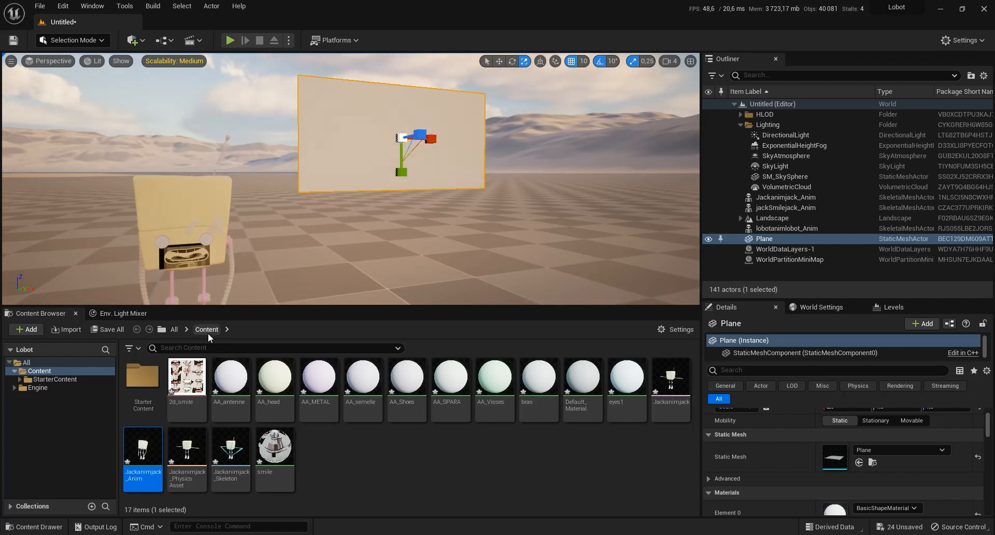
Create a folder named Movies in the Content folder.
right_click(353, 445)
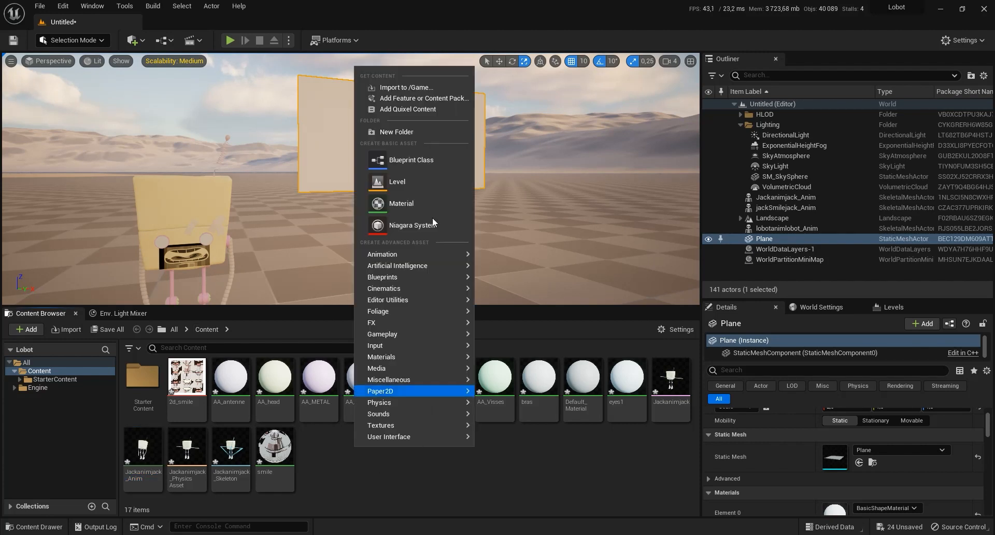
click(406, 131)
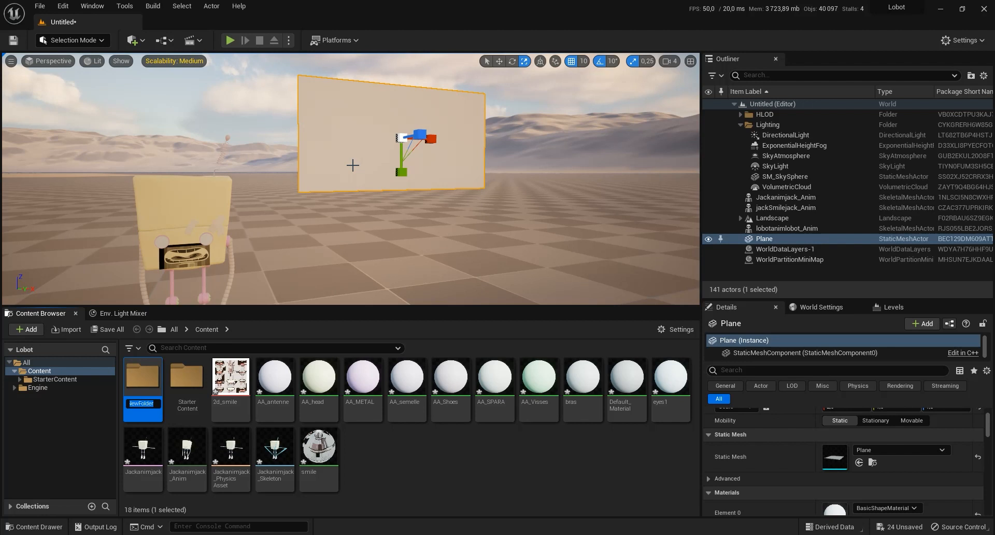
text(Movies)
key(Return)
Copy the smile PNG sequence from the images folder into the Lobot project's Content/Movies directory and decline importing the files into the editor.
drag(0, 60, 680, 80)
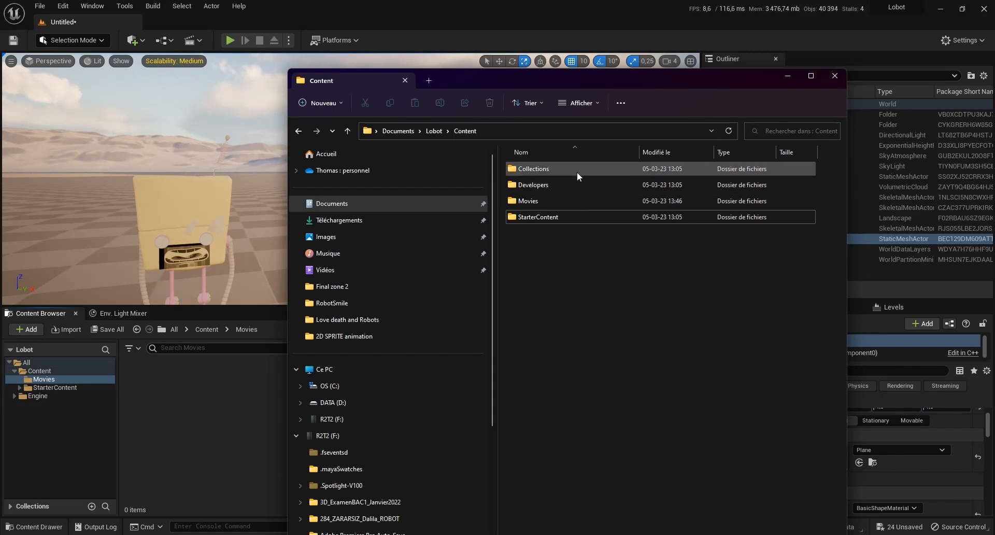
click(549, 201)
double_click(549, 201)
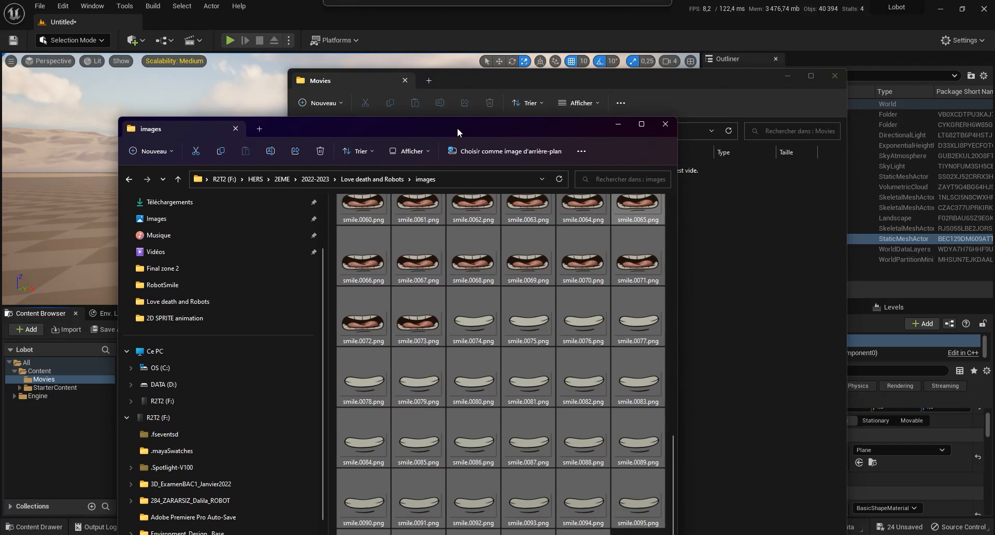
drag(457, 128, 355, 79)
drag(253, 156, 718, 269)
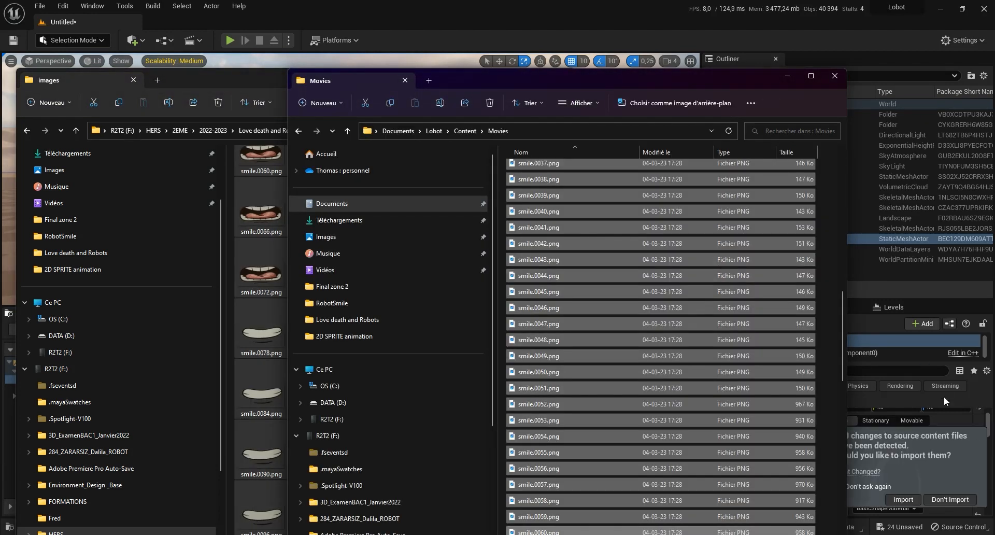
click(955, 498)
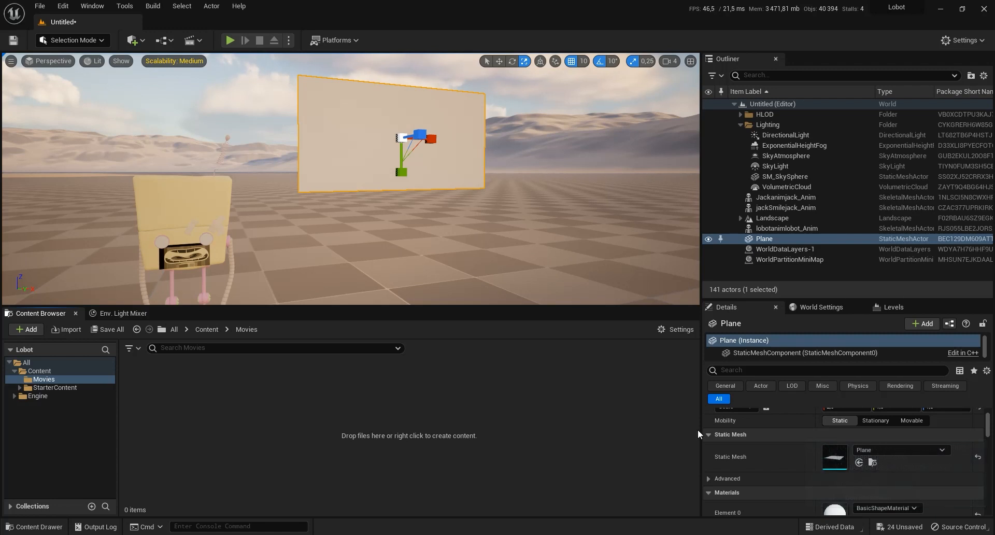
Create an Img Media Source asset in the Movies content folder, keeping its default name.
click(207, 331)
double_click(145, 376)
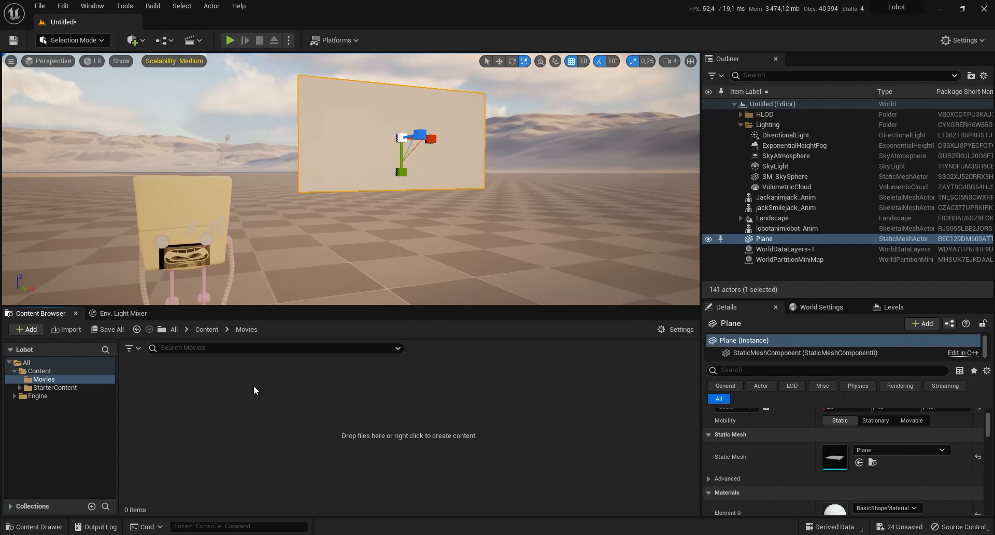
right_click(194, 418)
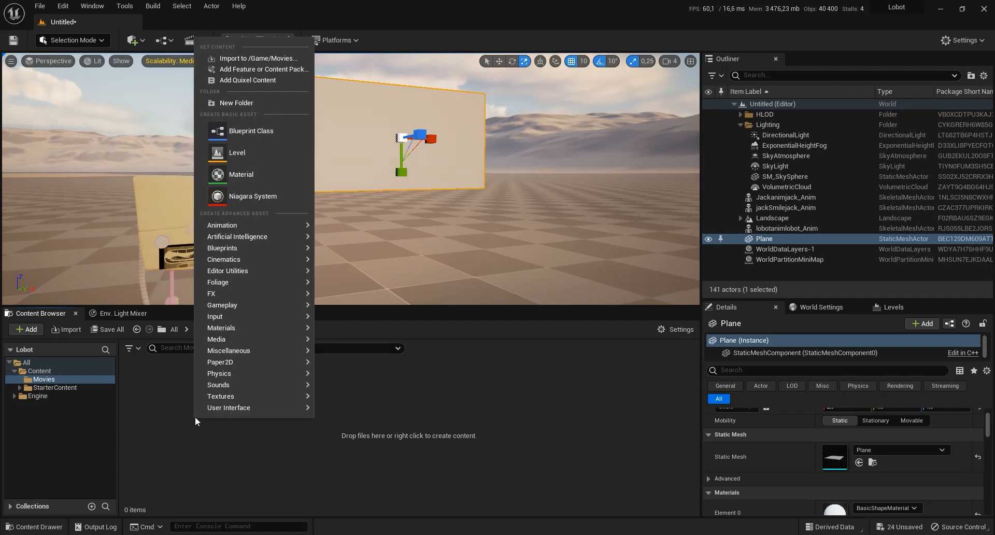
mouse_move(220, 408)
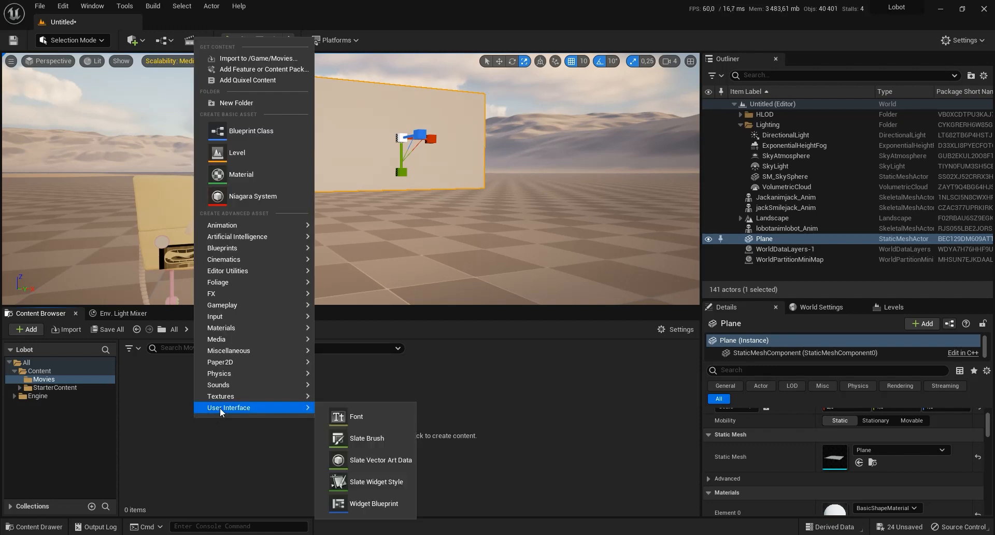
mouse_move(238, 337)
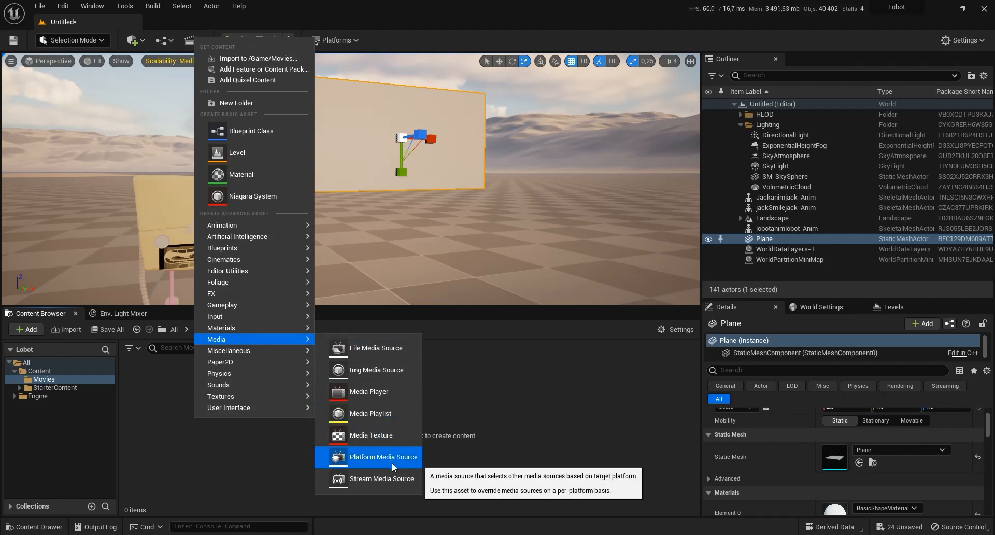
click(390, 372)
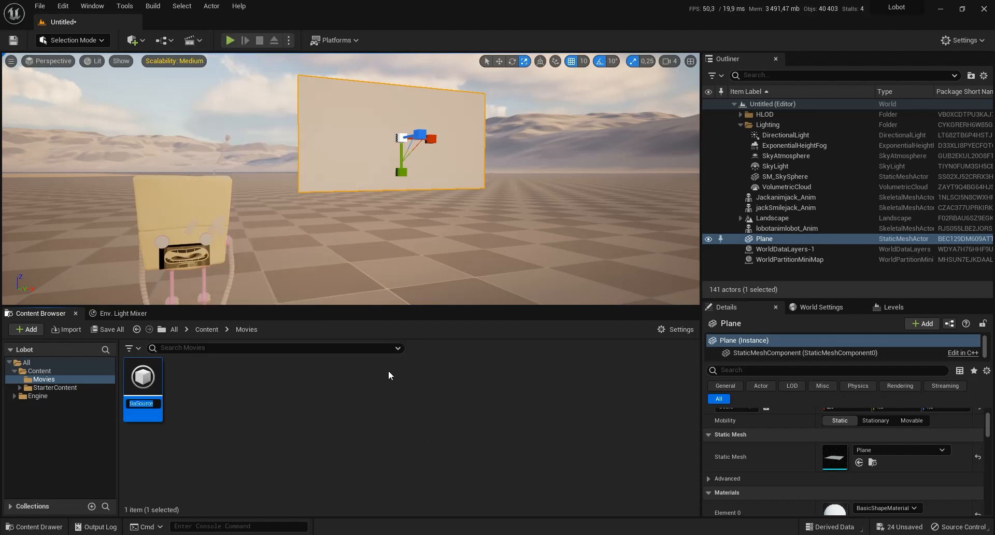
key(Return)
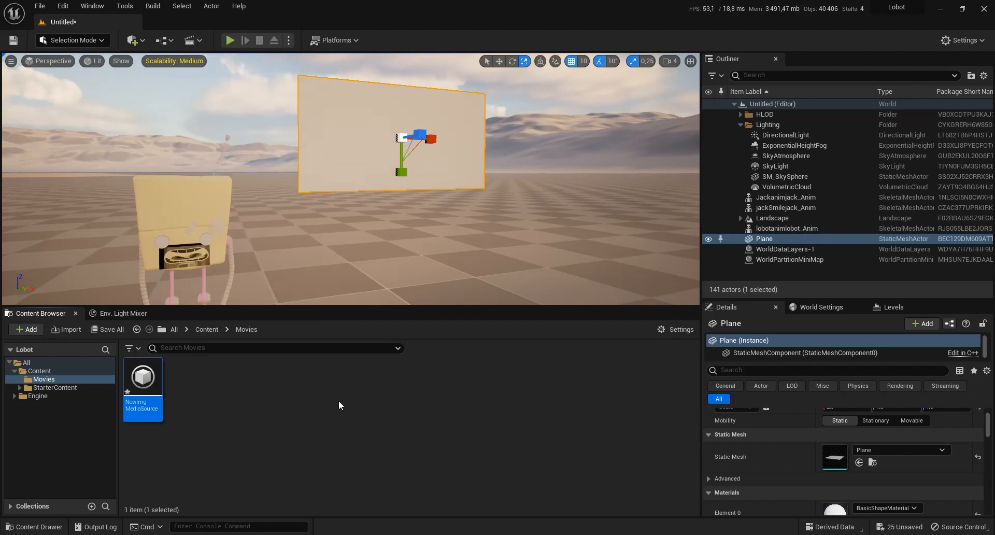
Set the new image media source's sequence path to Content/Movies by choosing smile.0001.png.
double_click(141, 374)
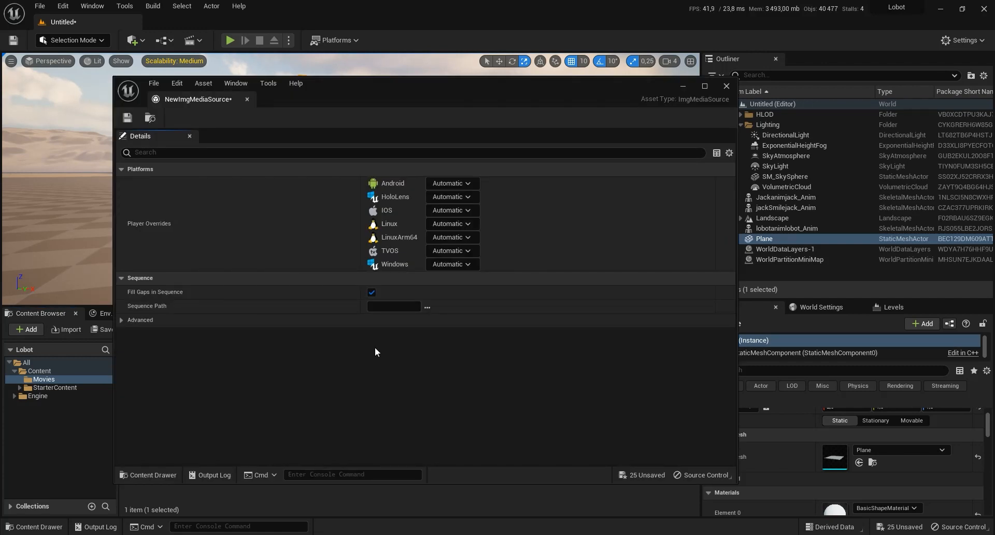
click(426, 306)
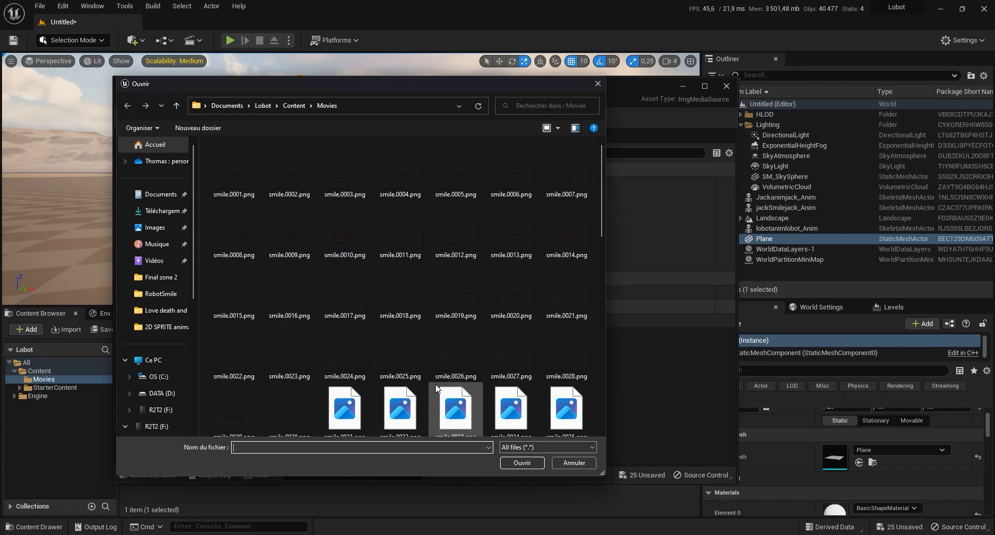
click(234, 171)
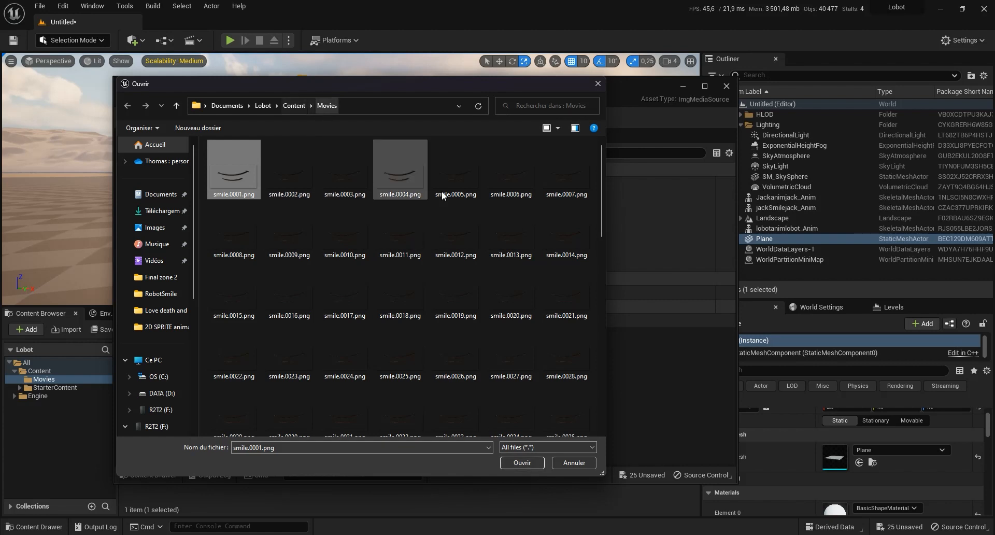
click(525, 461)
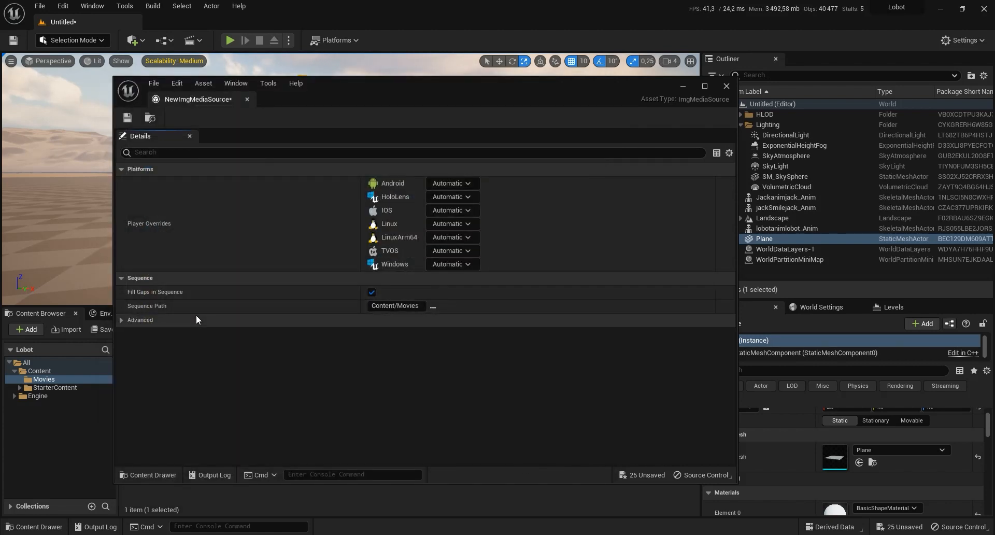
Set the image media source's Frame Rate Override to 25 fps (PAL/25) and close its editor.
click(273, 315)
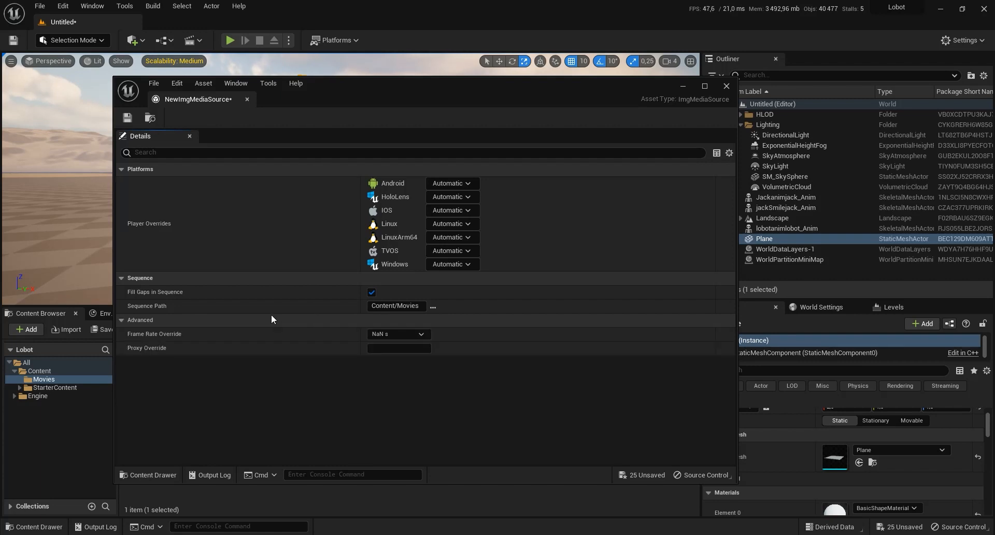
click(418, 335)
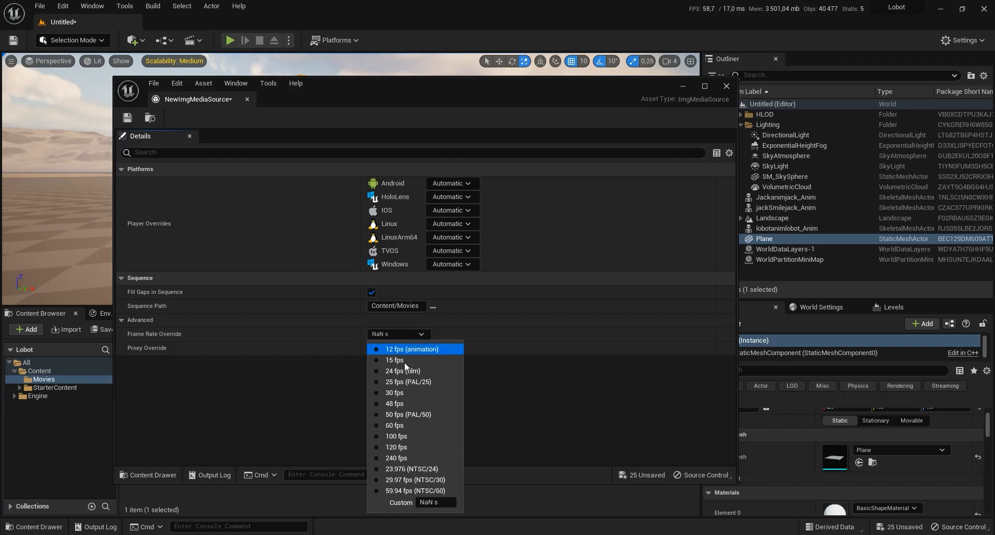
click(397, 380)
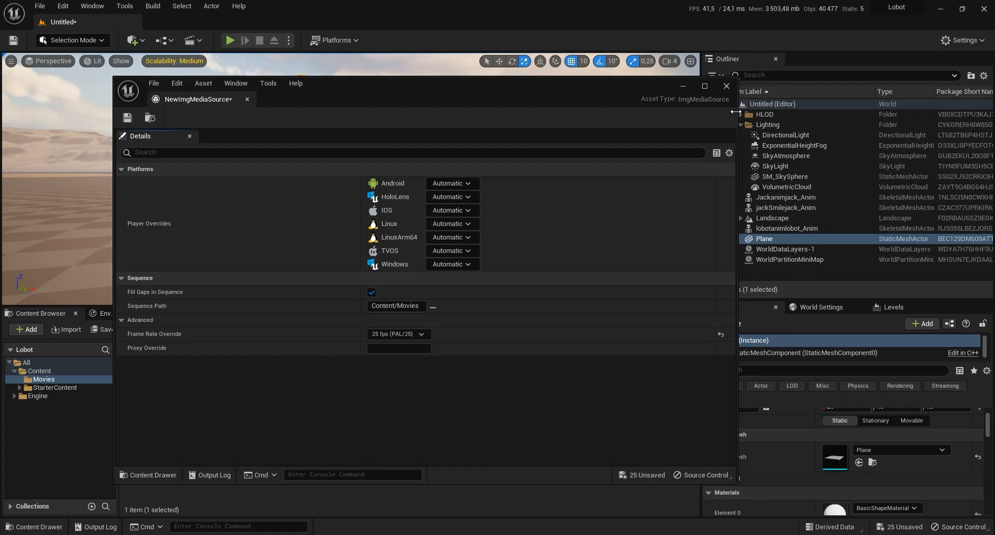
click(726, 86)
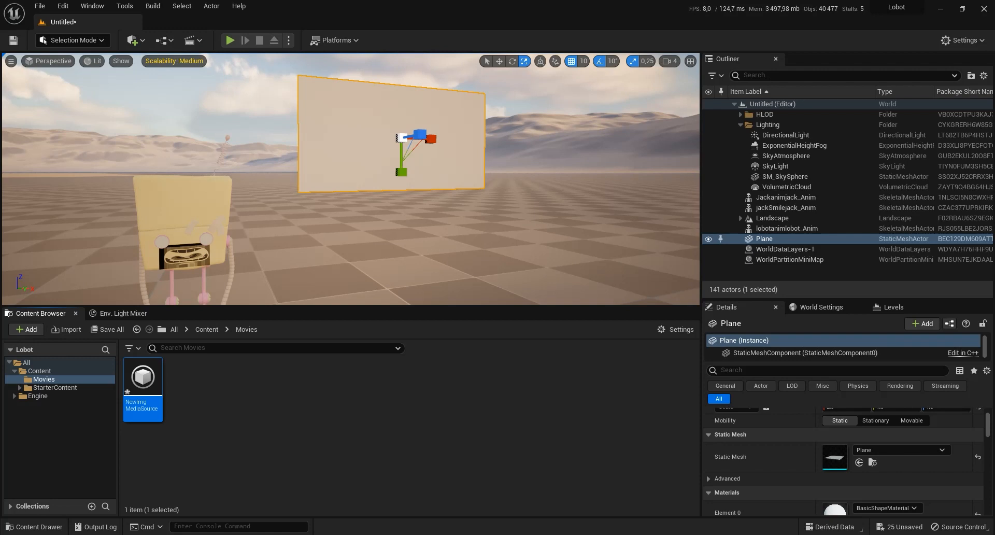
Create a Media Player asset in the Movies folder together with its linked video output MediaTexture, keeping the default names.
right_click(245, 396)
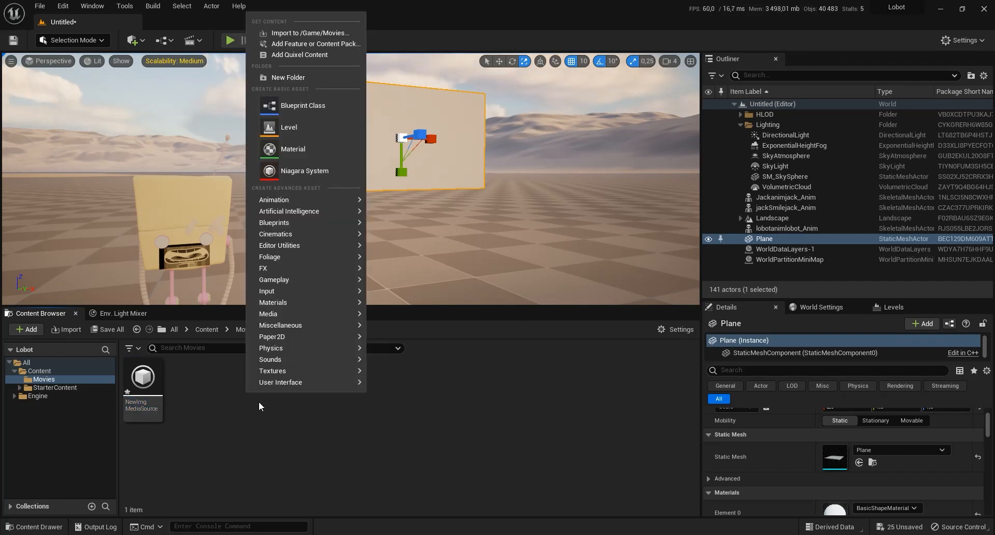
mouse_move(305, 256)
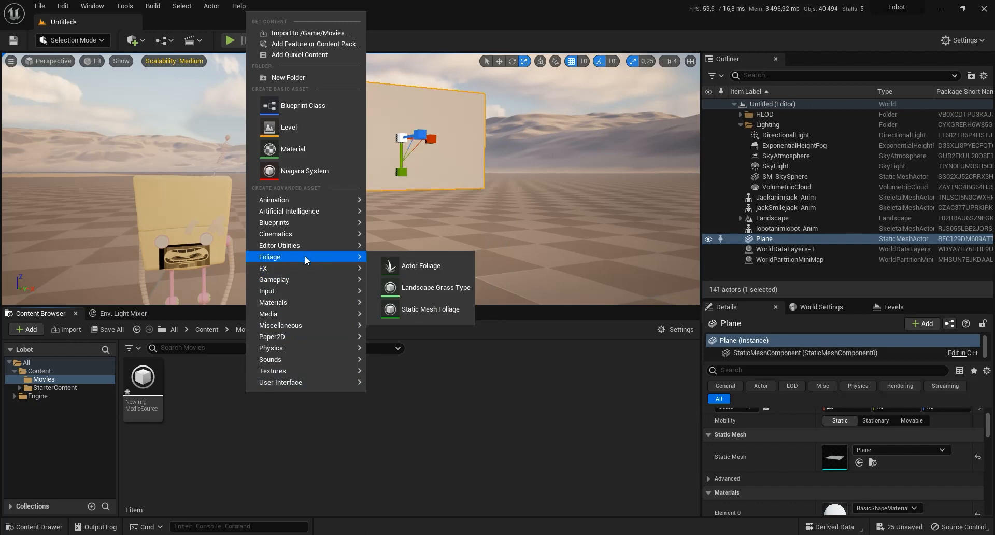
mouse_move(297, 312)
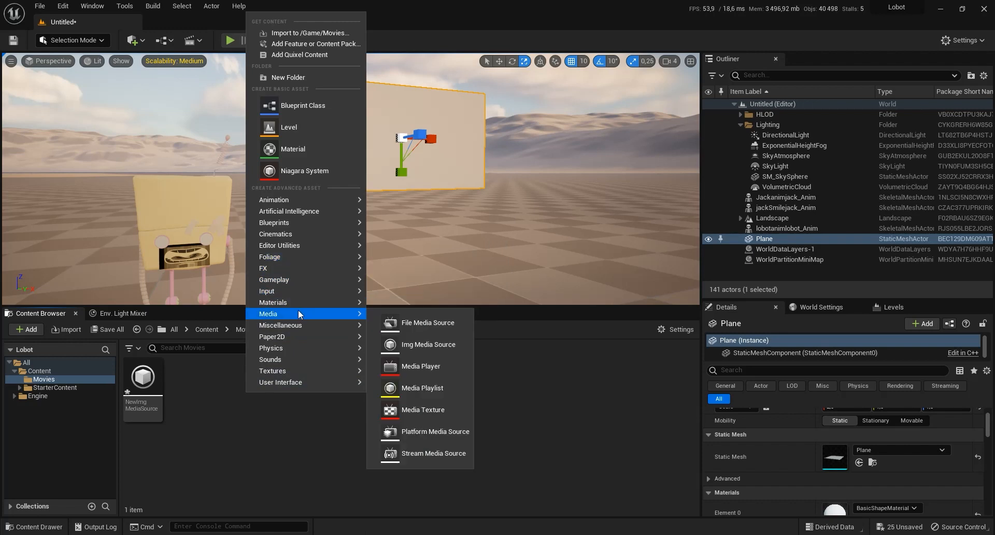
click(424, 366)
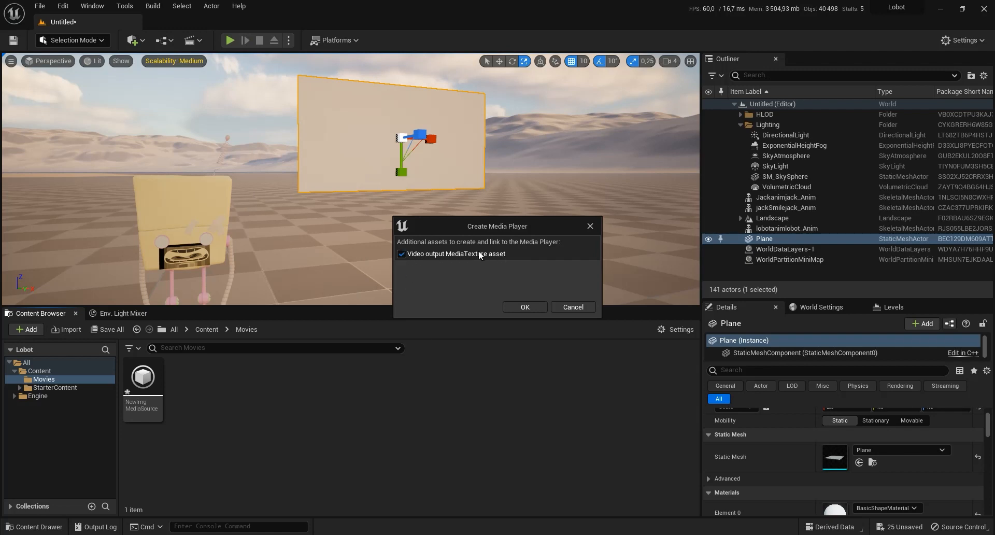
click(523, 308)
key(Return)
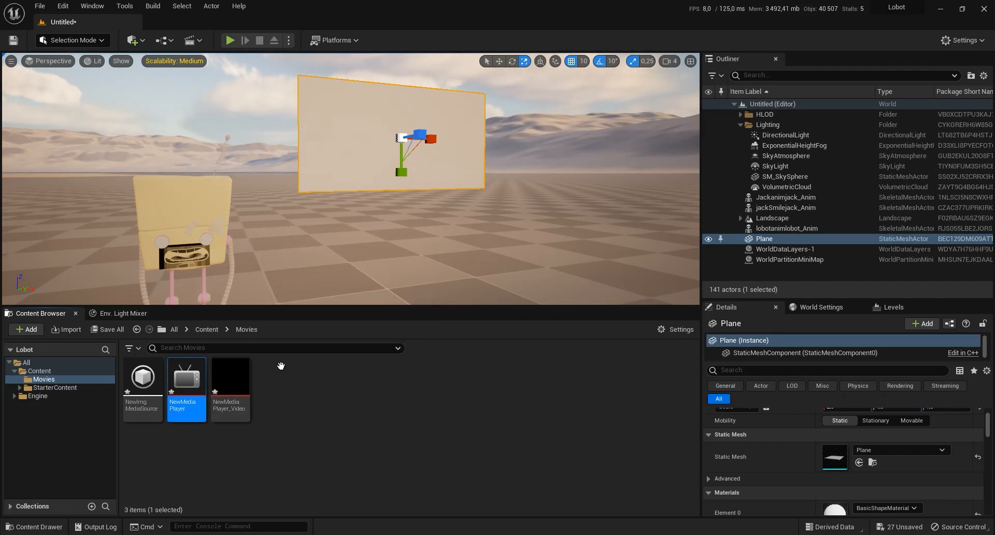
click(333, 396)
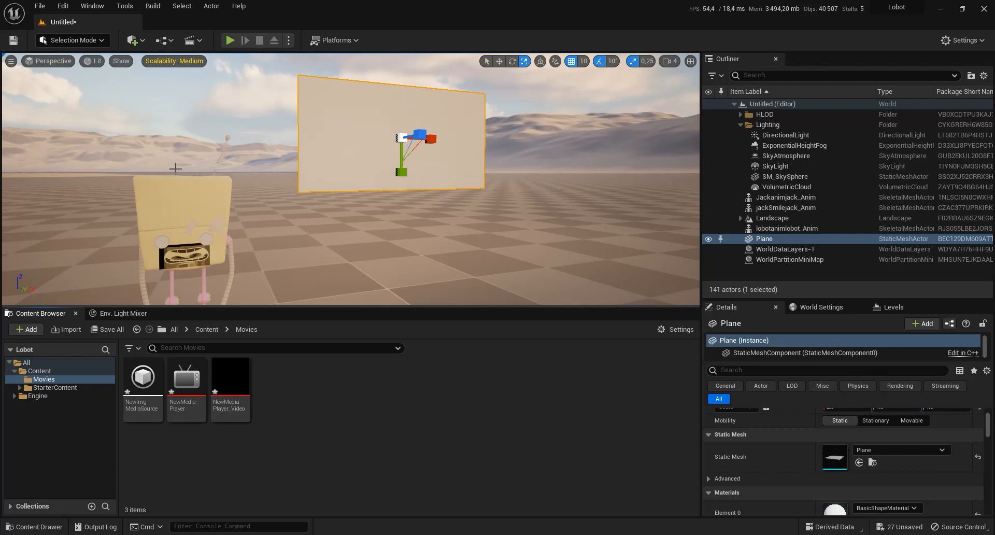
Add a level sequence named Jack_sequence and save it in the Content folder.
click(200, 42)
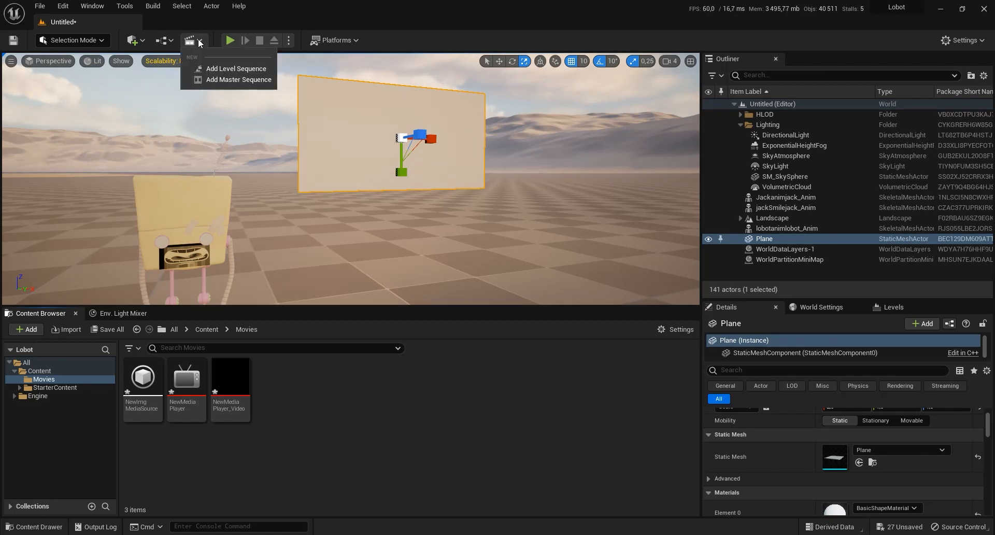
click(215, 69)
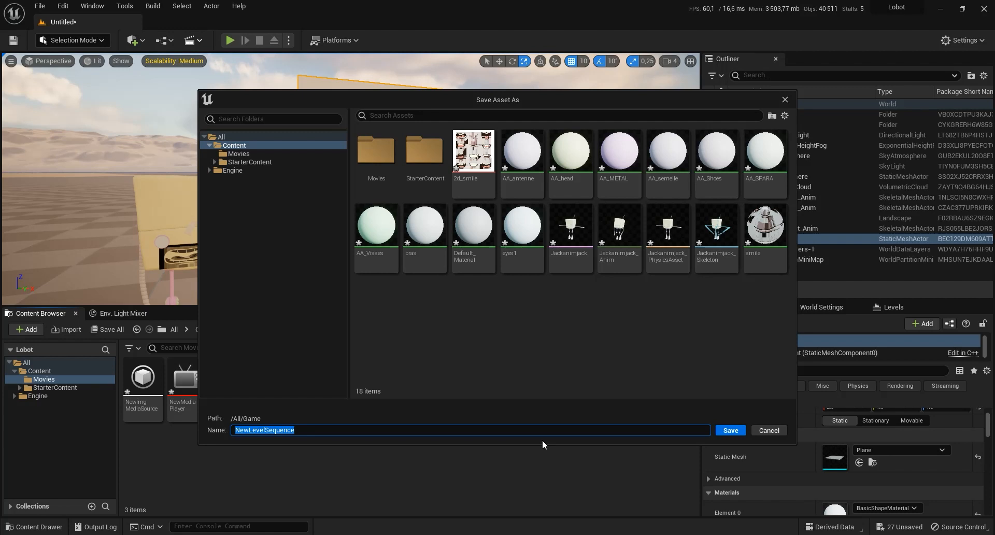
text(Jack_sequence)
key(Return)
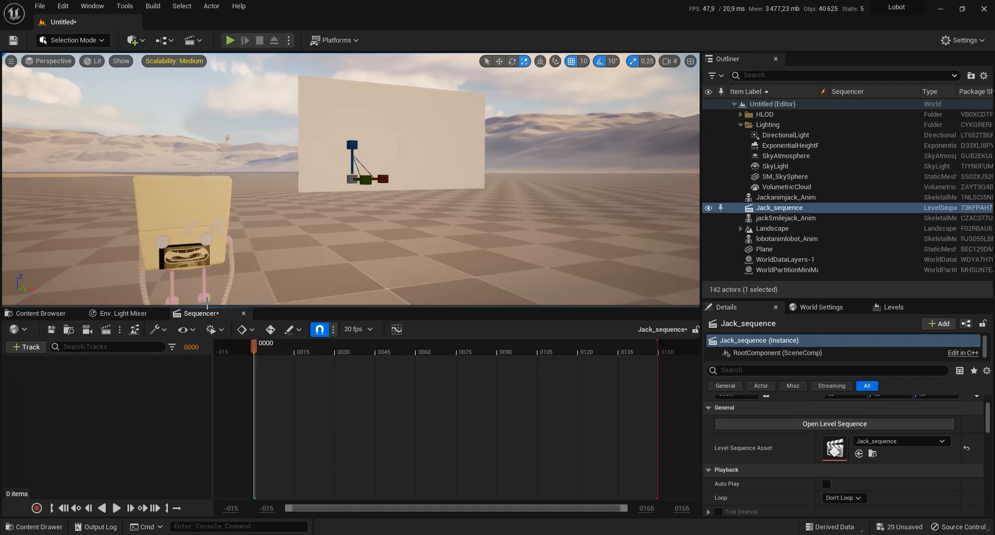
Add a Media track using NewImgMediaSource to the sequence and extend its section to frame 150.
drag(205, 305, 198, 359)
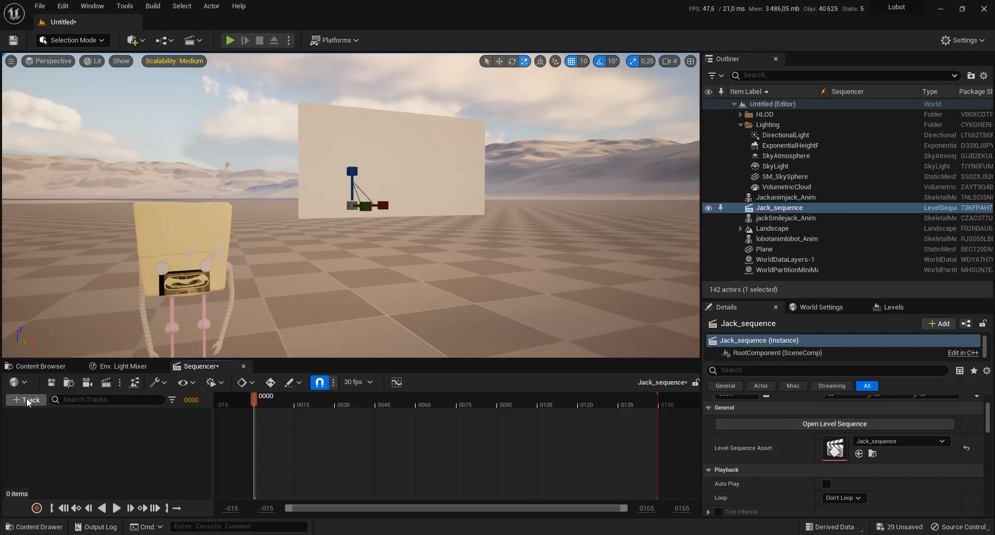
click(27, 398)
click(39, 383)
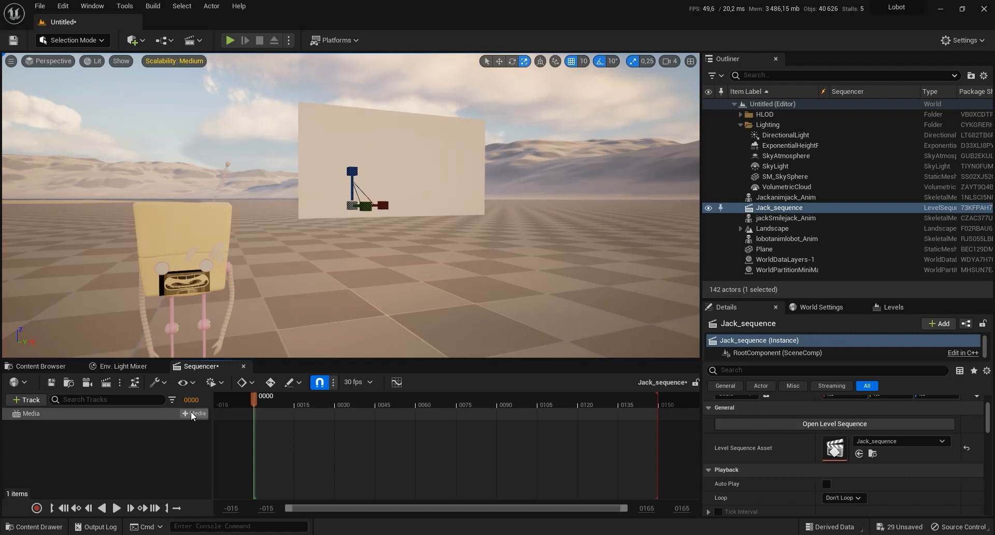
click(192, 413)
mouse_move(203, 425)
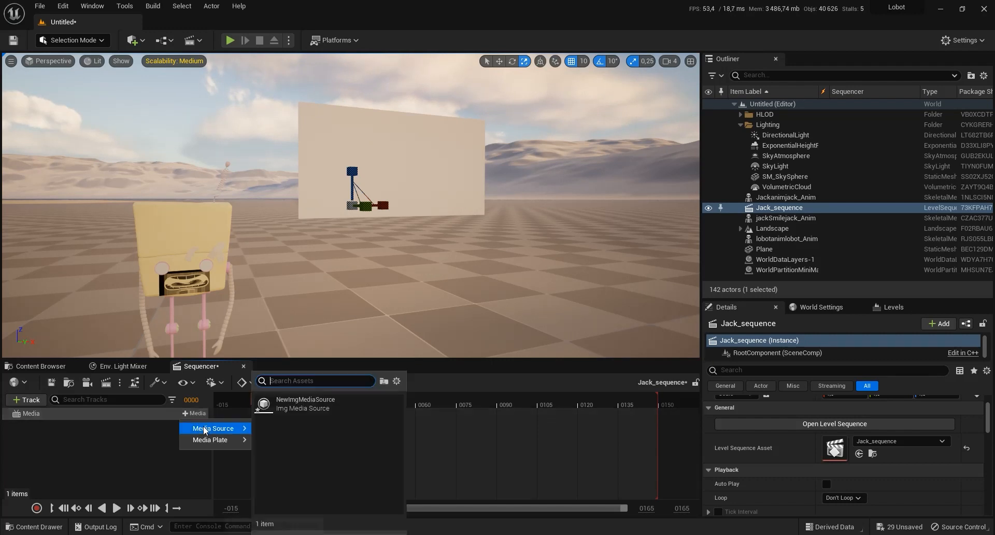
click(306, 405)
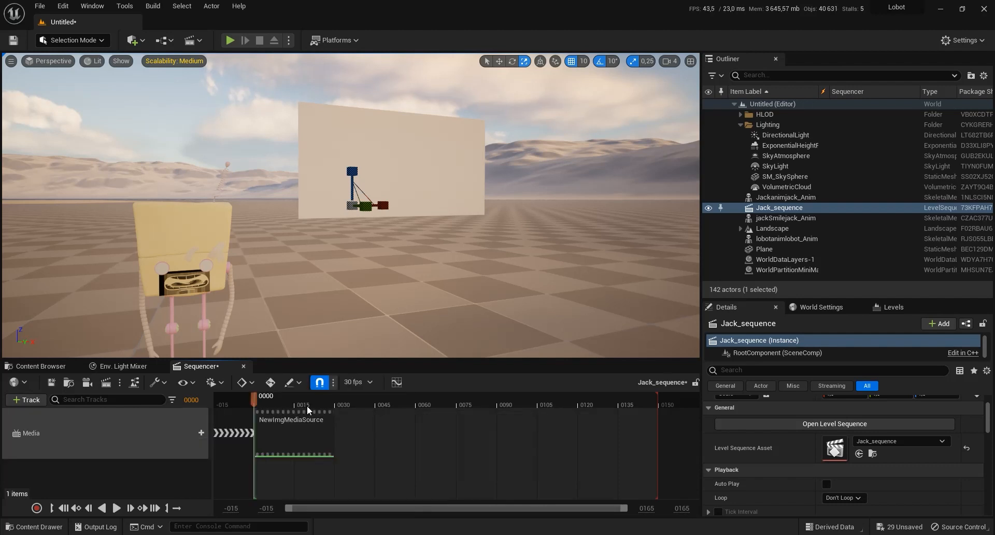
drag(333, 433, 660, 425)
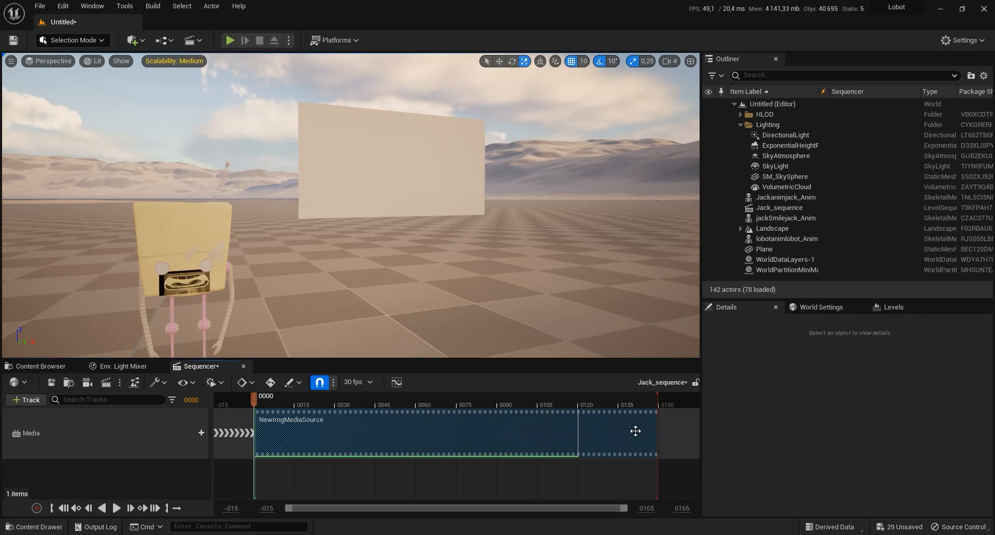
Set the NewImgMediaSource section's Media Texture to NewMediaPlayer_Video.
right_click(281, 428)
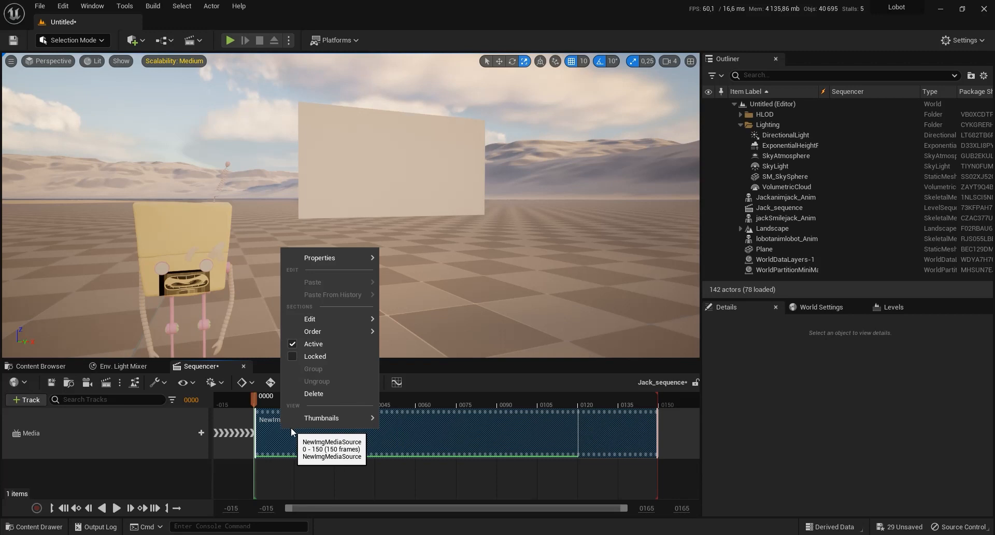
mouse_move(340, 261)
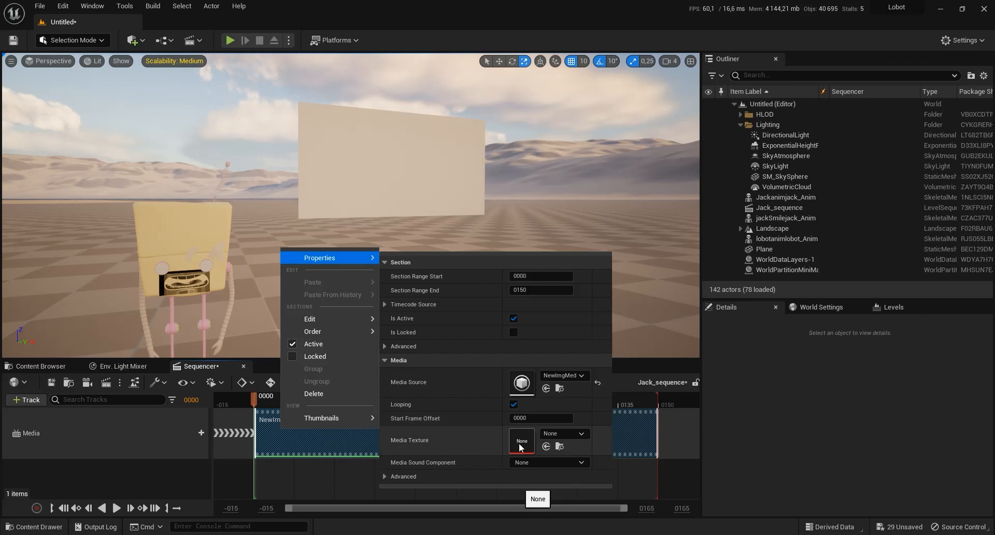
click(551, 435)
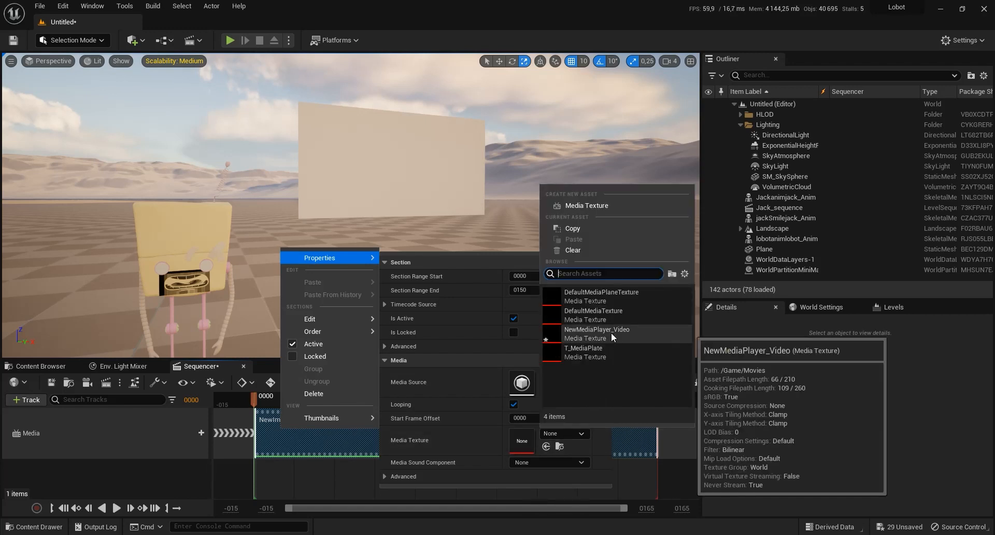
click(596, 334)
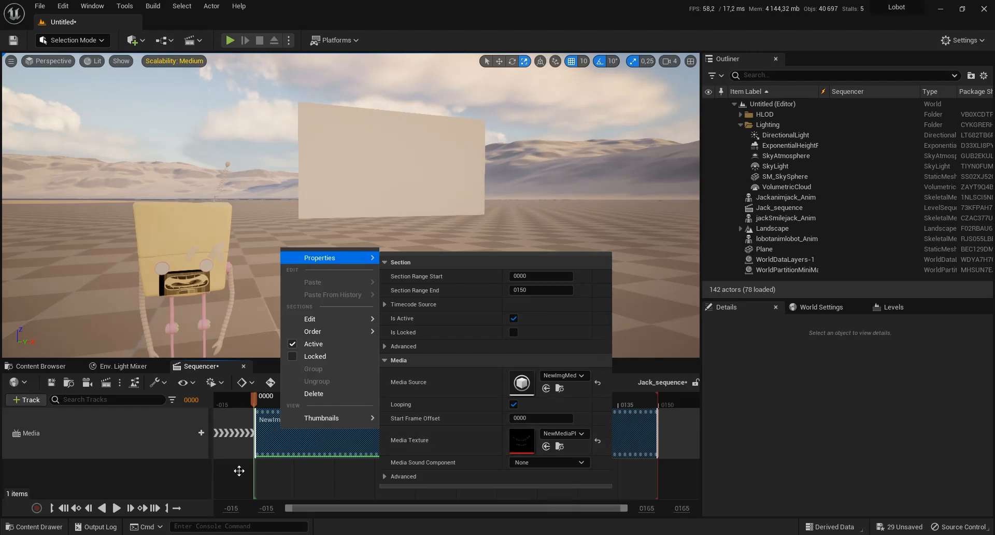
click(295, 481)
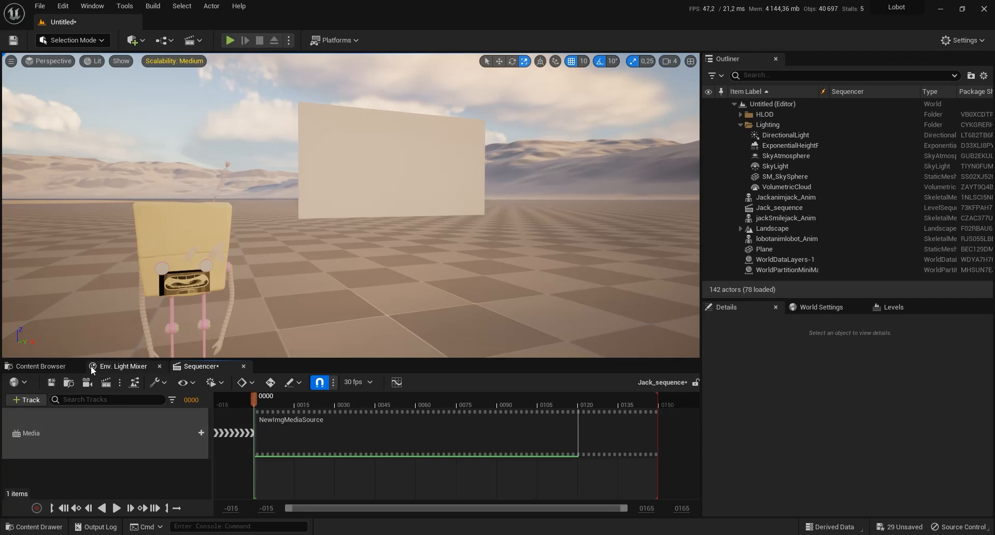
Apply the NewMediaPlayer_Video media texture from the Movies folder to the plane in the level.
click(39, 365)
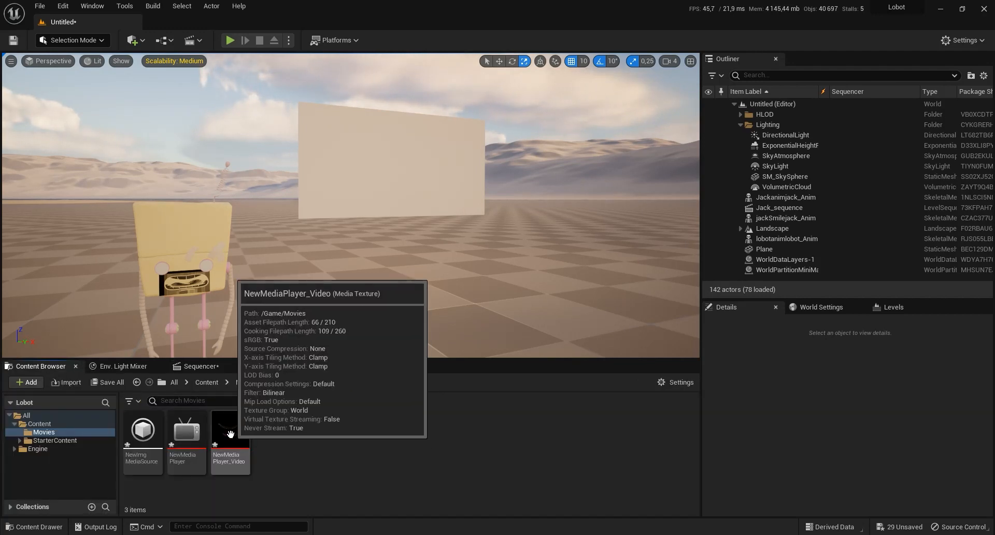
drag(230, 433, 413, 161)
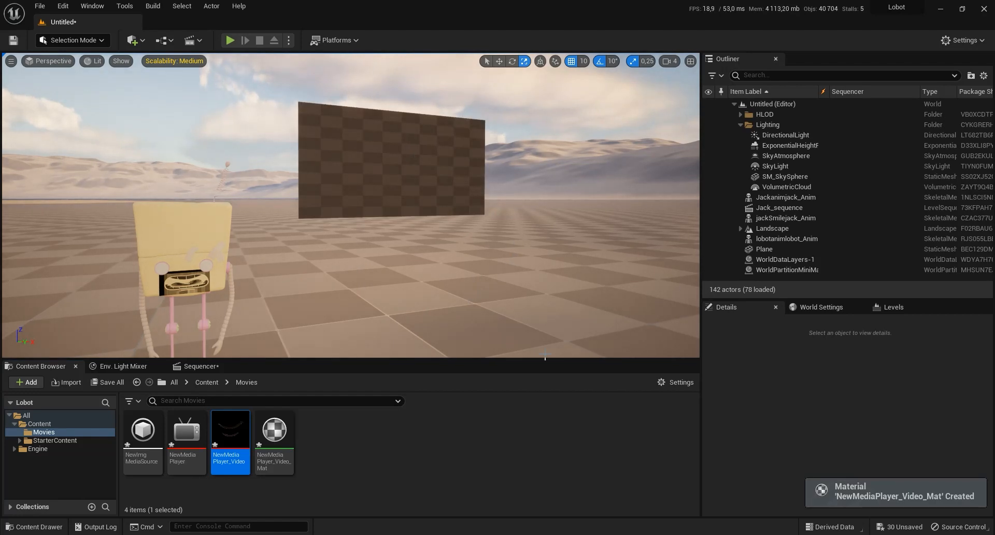
right_drag(495, 237, 501, 224)
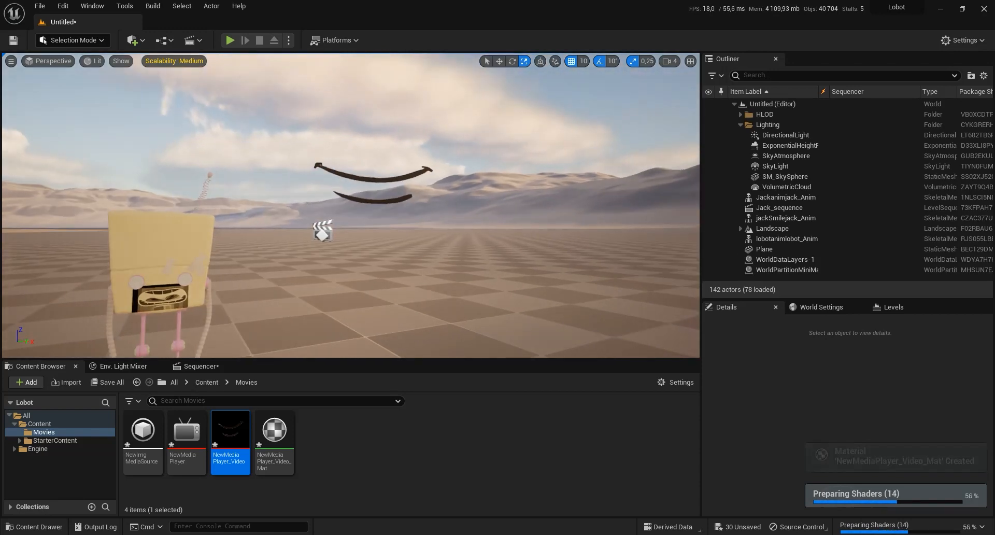
key(w)
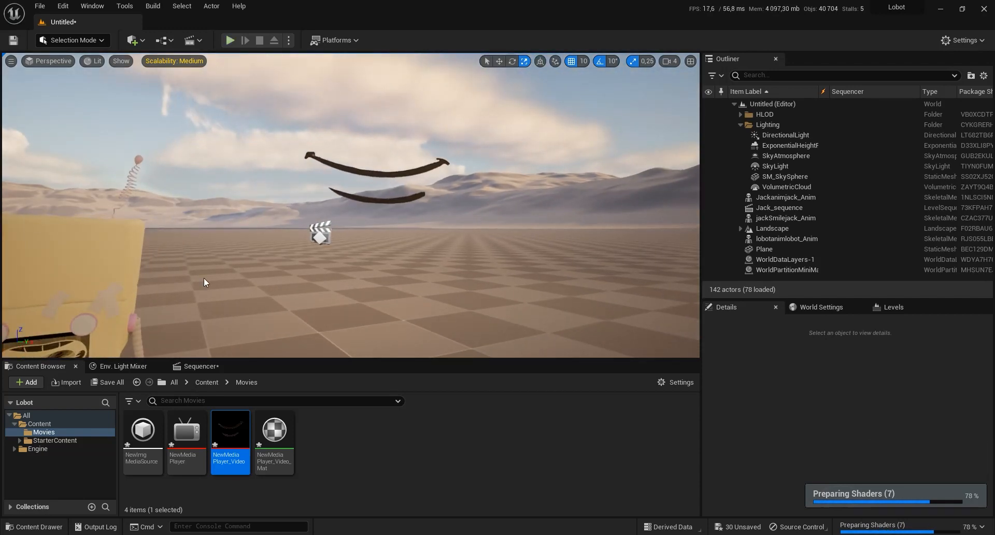
Play Jack_sequence and scrub its timeline to frame 34 to check the smile animation on the plane.
click(194, 368)
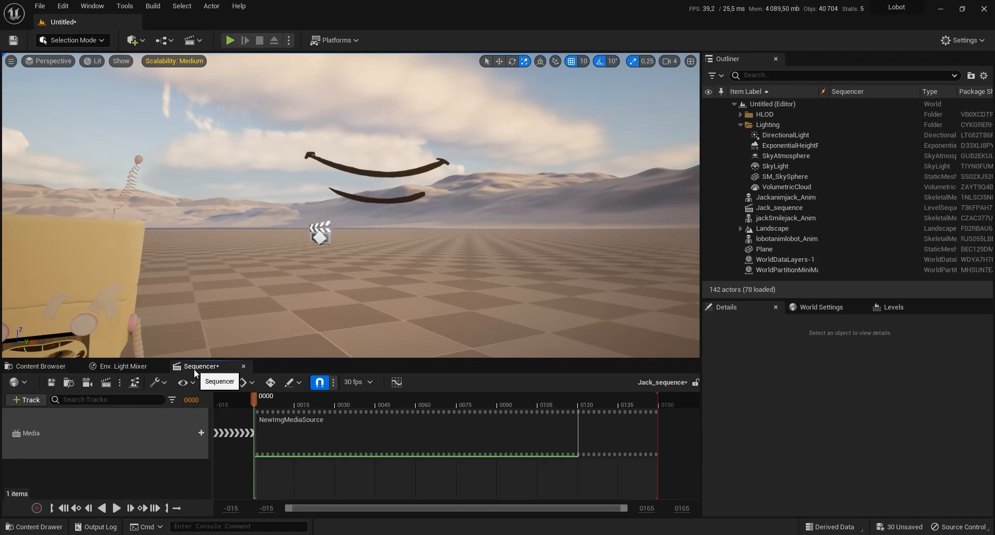
key(space)
drag(304, 404, 347, 387)
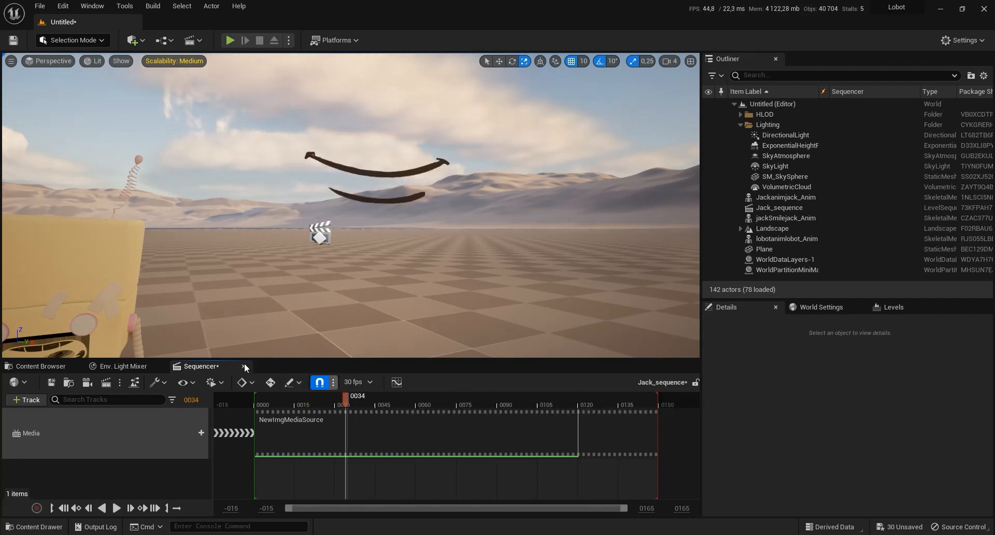
Play the level to preview the robot's animation, stop it, and scrub the sequence to frame 22 for comparison.
drag(273, 303, 262, 281)
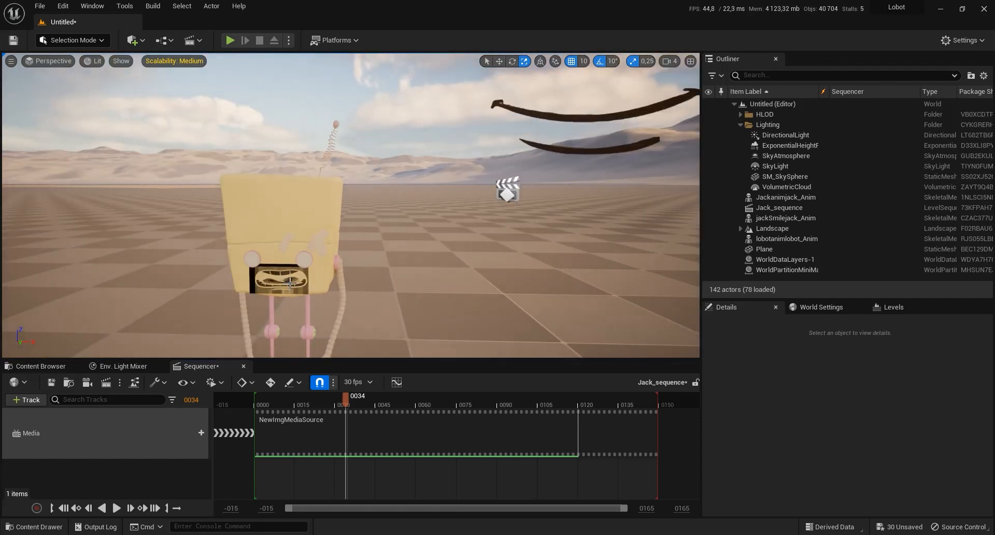
drag(456, 285, 488, 278)
right_drag(216, 316, 190, 334)
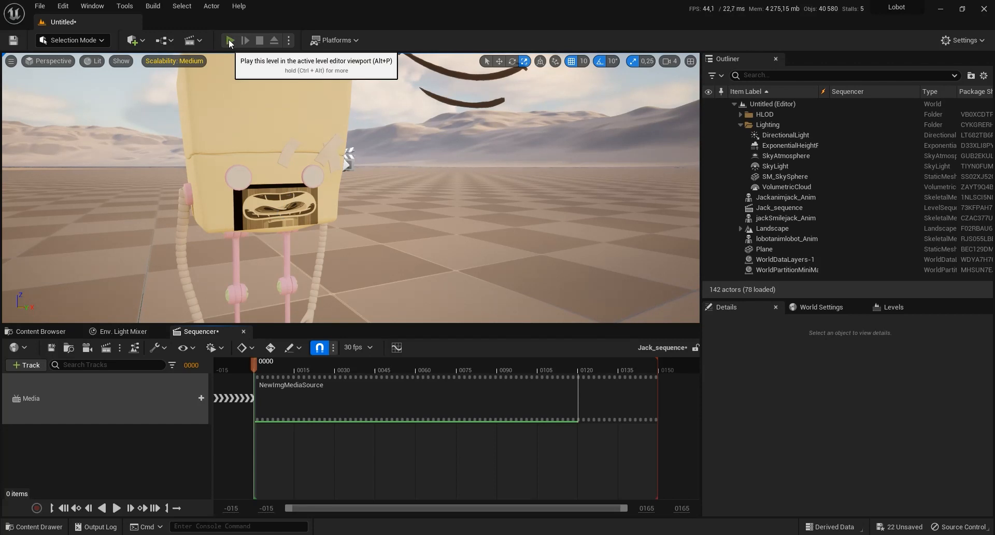
key(alt+p)
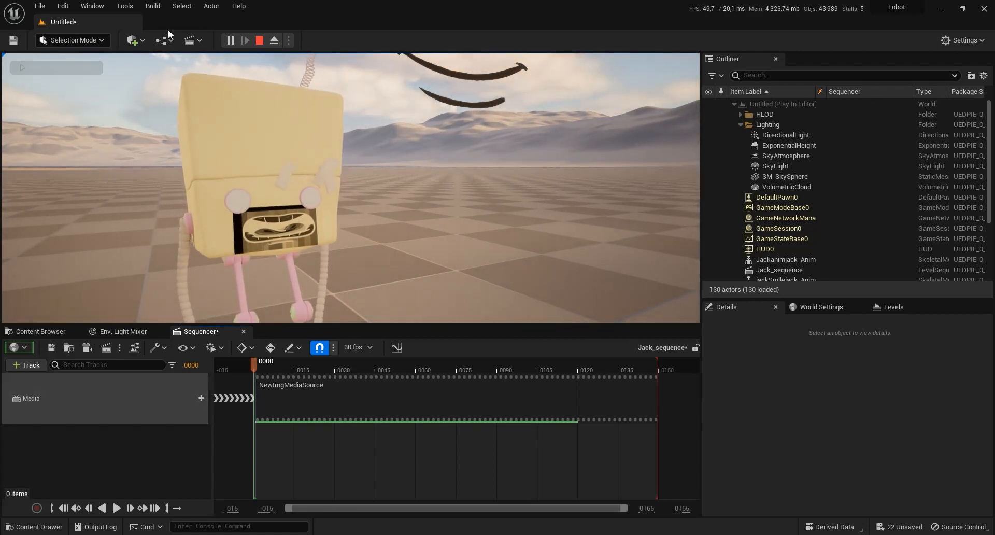
click(258, 40)
click(305, 370)
drag(369, 370, 313, 362)
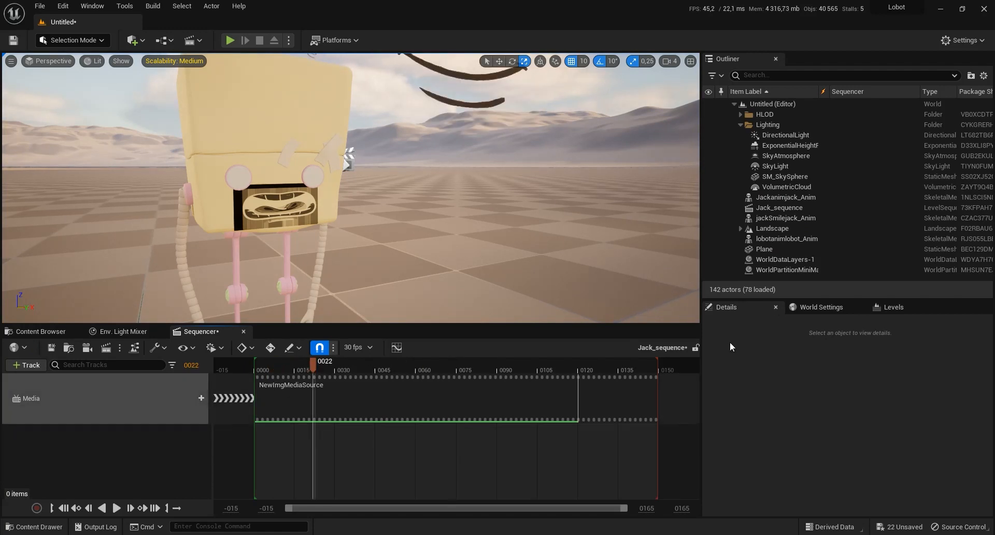
Add the Jackanimjack_Anim actor to Jack_sequence and assign the Jackanimjack_Anim animation to its Animation track.
click(784, 197)
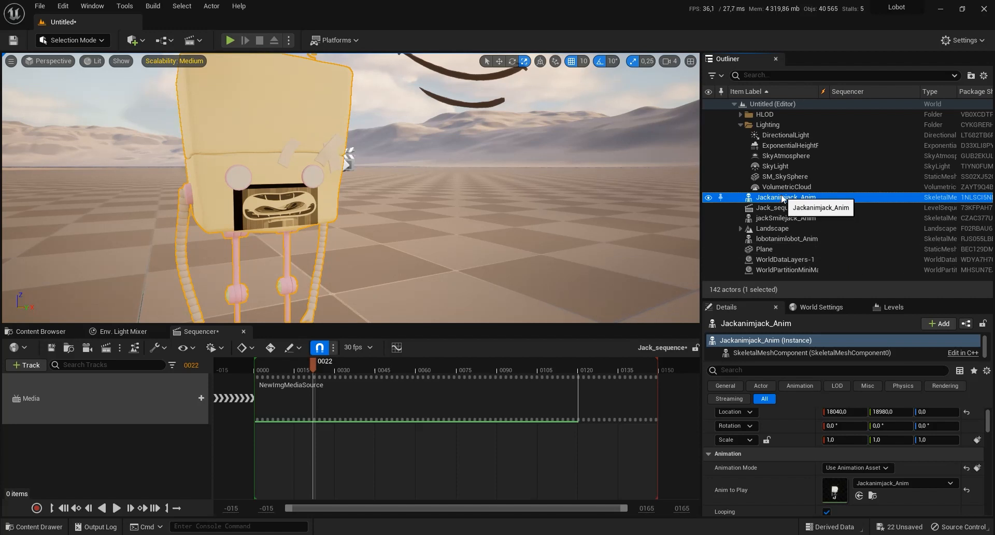
drag(782, 198, 98, 454)
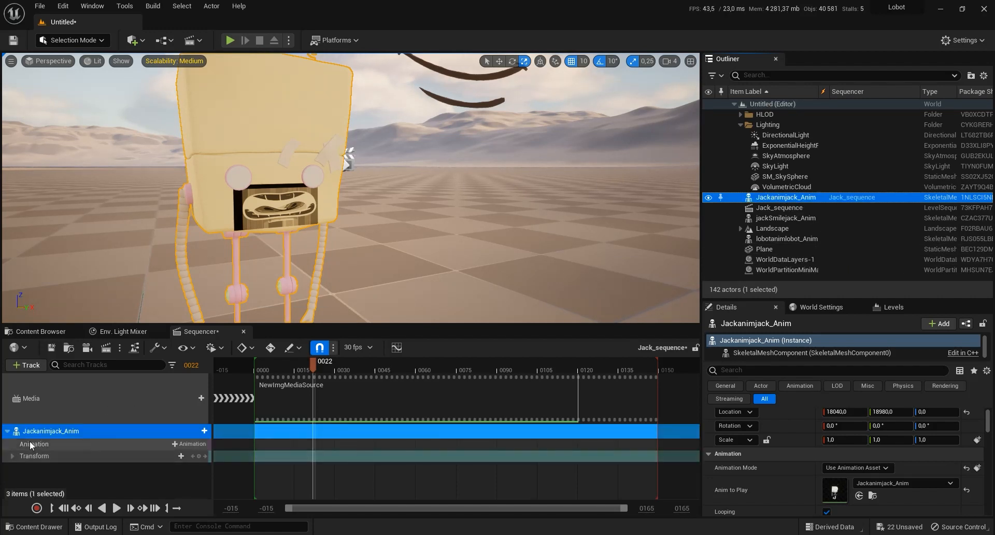
click(178, 443)
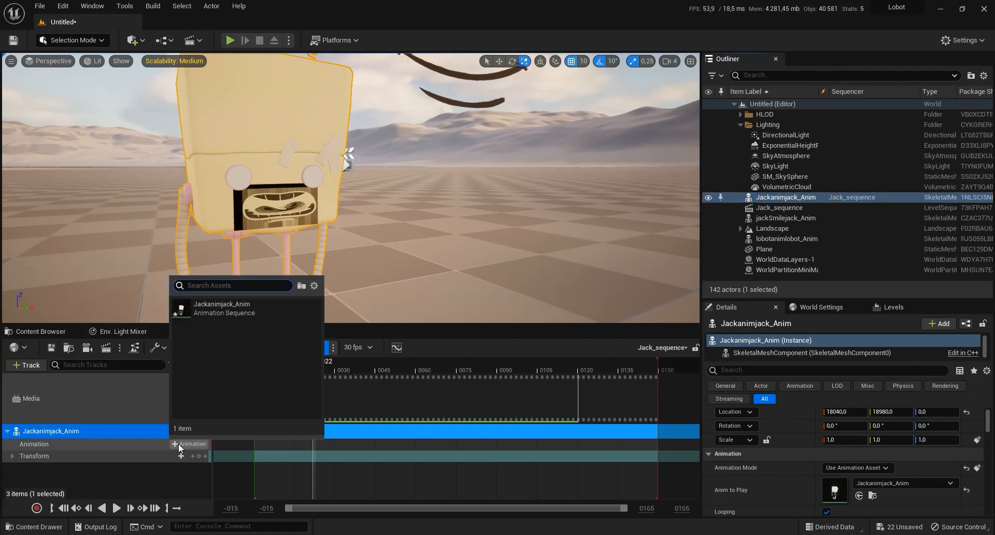
click(234, 309)
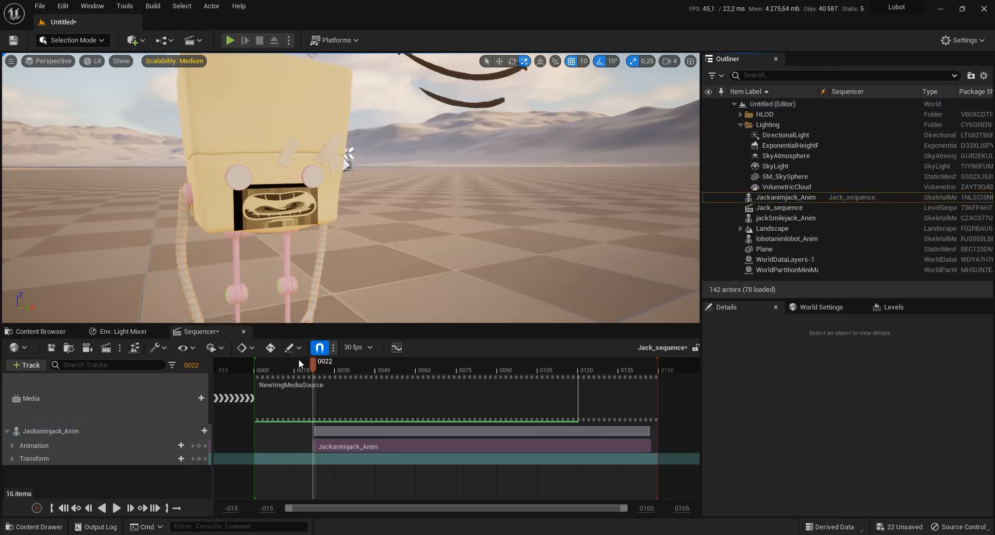
Move the robot's animation section to start at frame 0 and scrub to frame 32 to check the movement.
drag(310, 362, 254, 368)
drag(365, 446, 307, 445)
drag(257, 366, 343, 401)
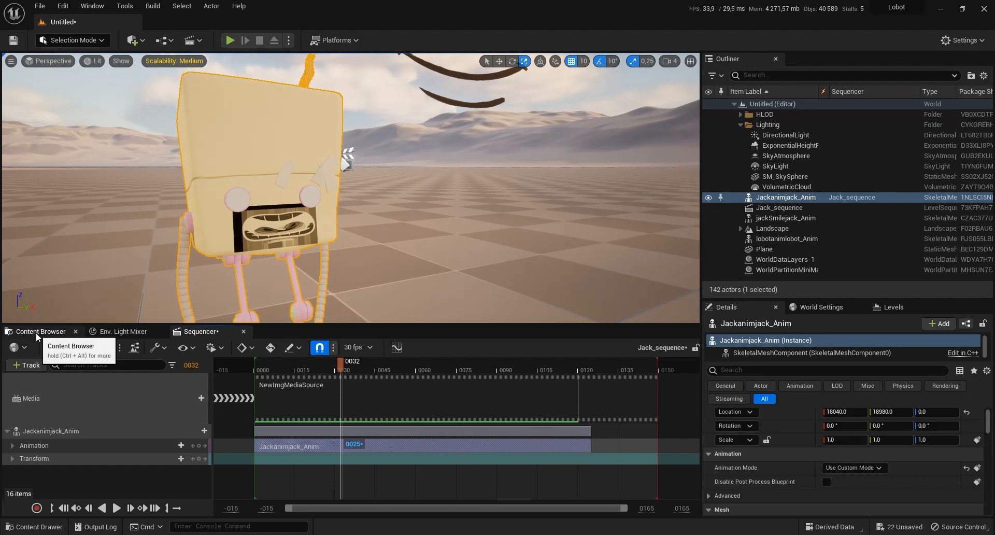
Open the NewMediaPlayer_Video_Mat material from the Movies folder and select its Texture Sample node.
click(36, 331)
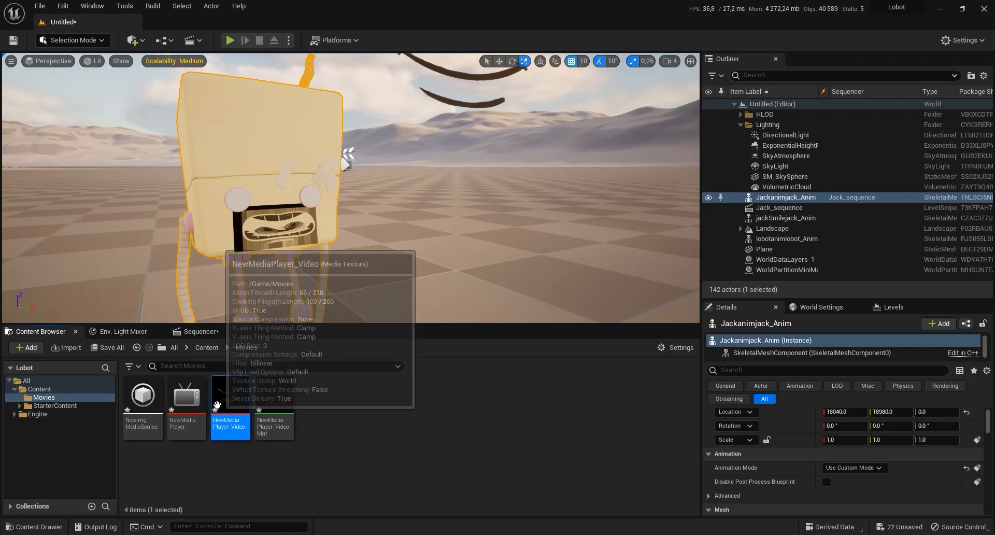
click(336, 478)
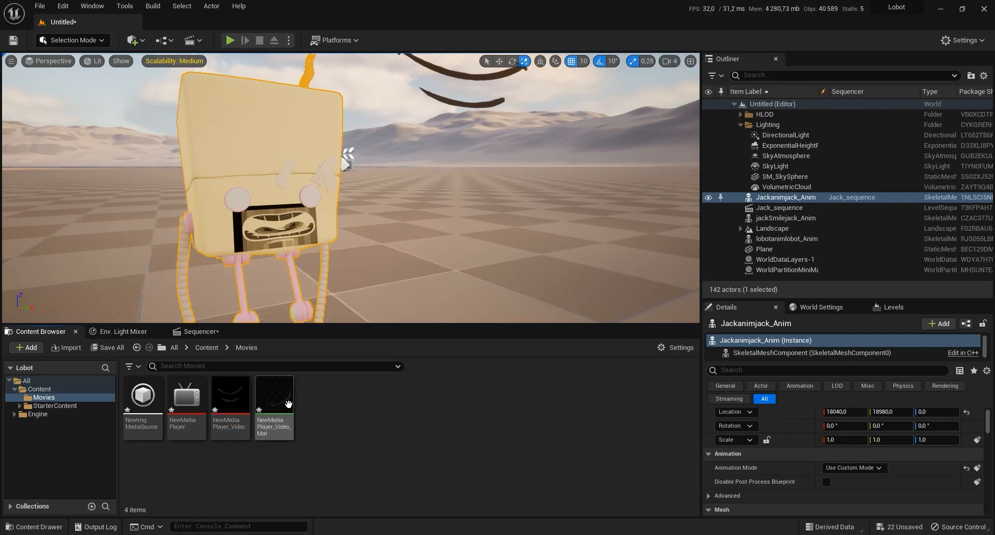
mouse_move(286, 397)
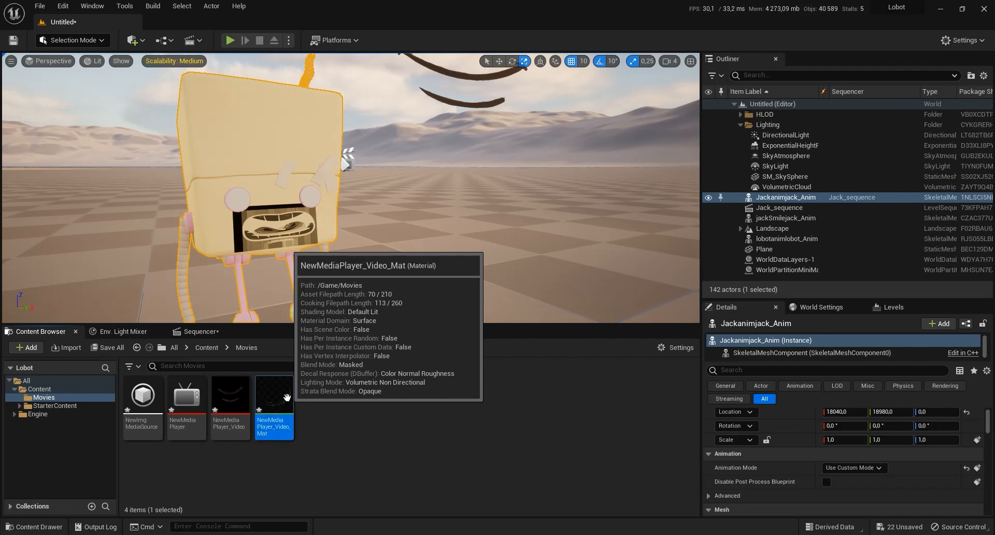
click(287, 399)
double_click(287, 397)
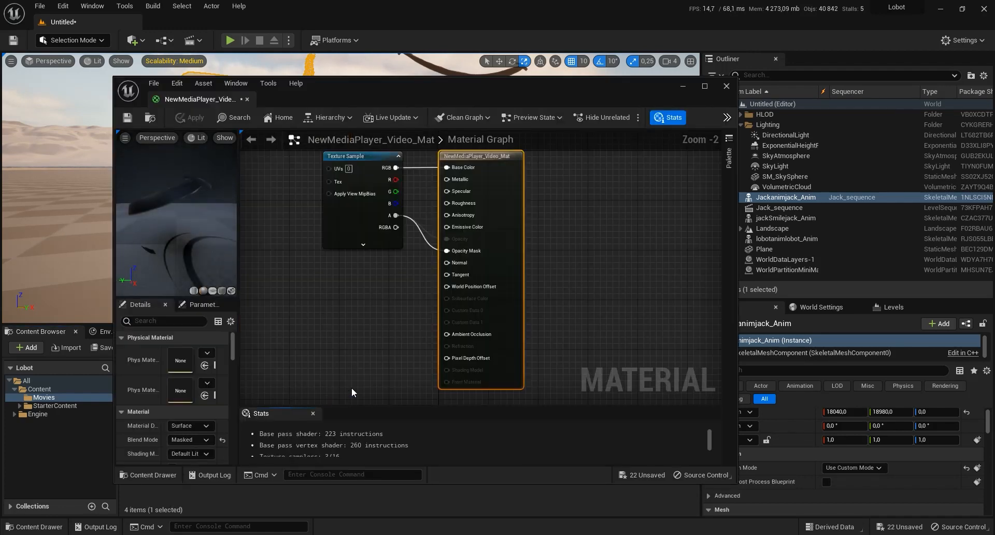
drag(465, 86, 713, 89)
right_drag(805, 219, 887, 223)
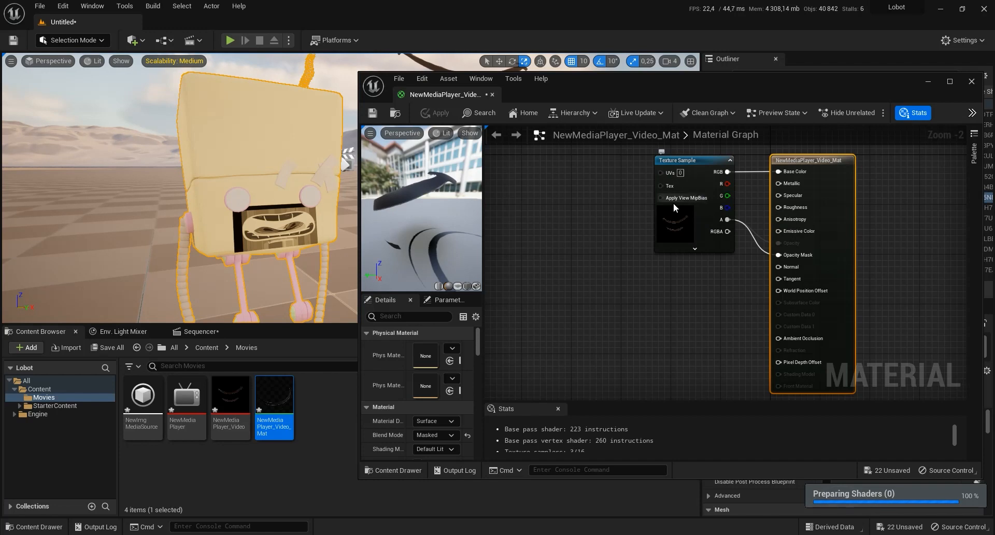
drag(684, 158, 668, 163)
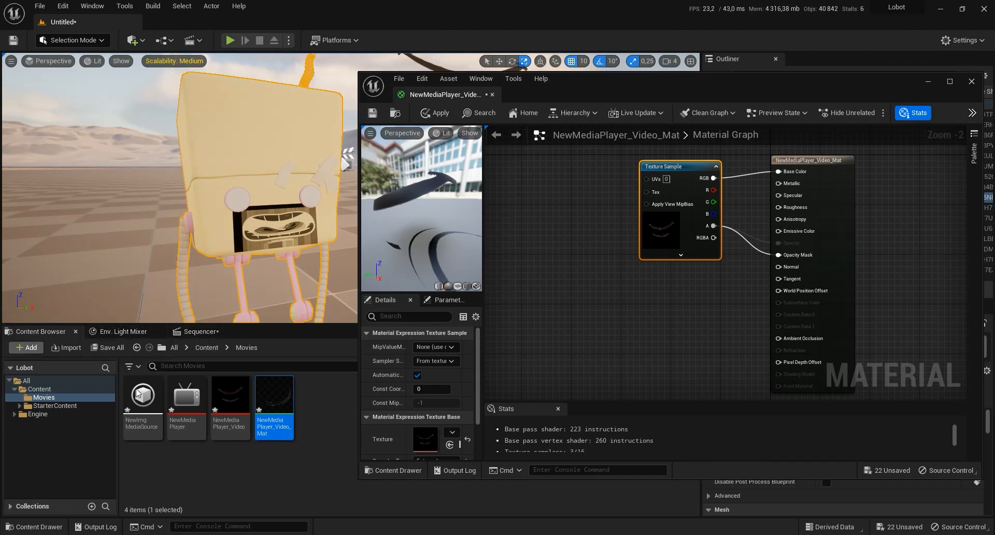
Open the smile material from the Content folder and move its output node away from the two Texture Sample nodes.
click(216, 346)
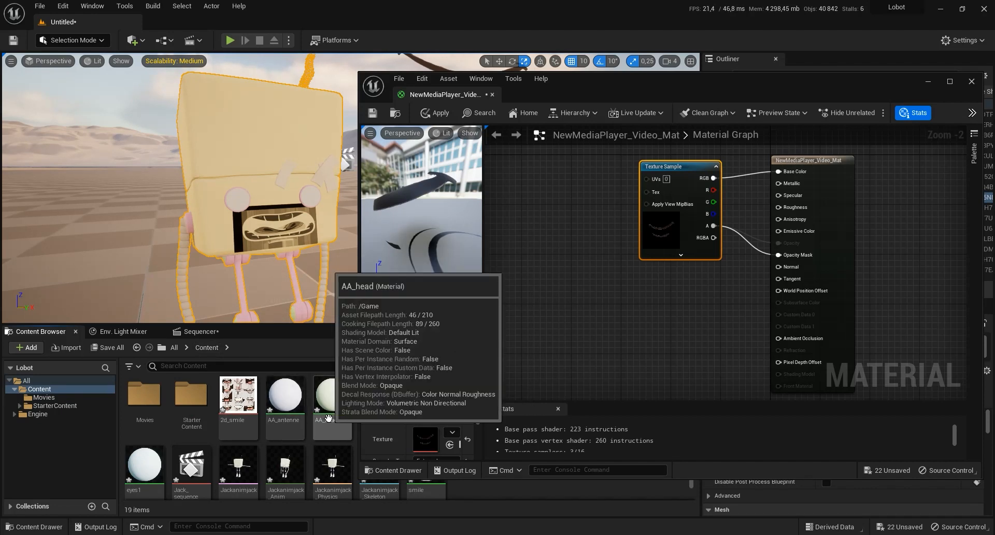
drag(621, 92, 783, 389)
double_click(426, 459)
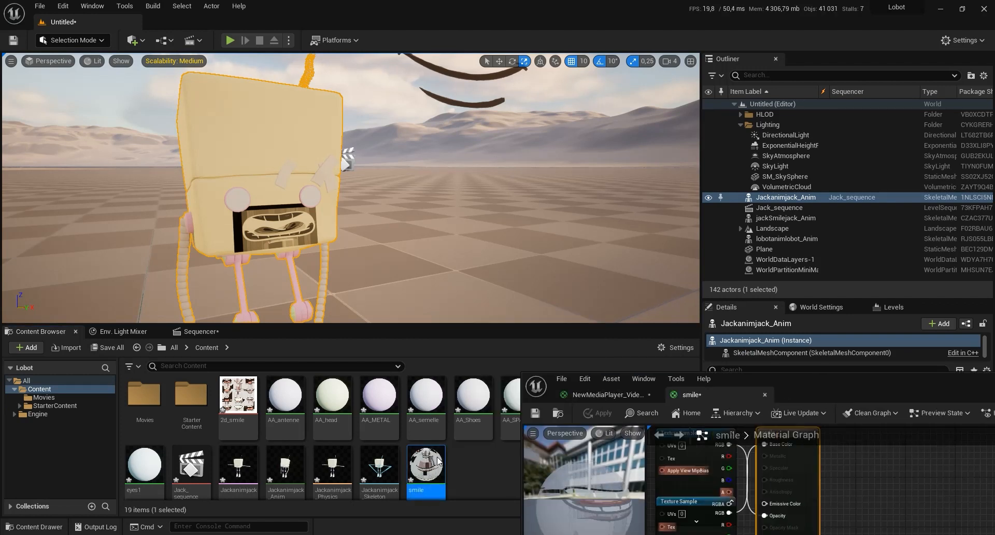
drag(798, 381, 750, 142)
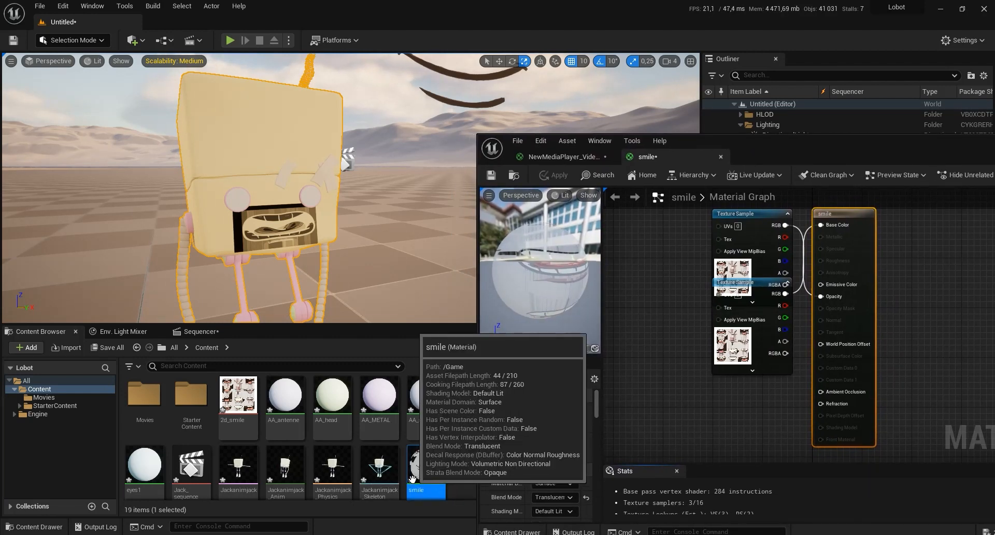
drag(762, 141, 404, 146)
drag(496, 229, 631, 226)
right_drag(520, 315, 518, 362)
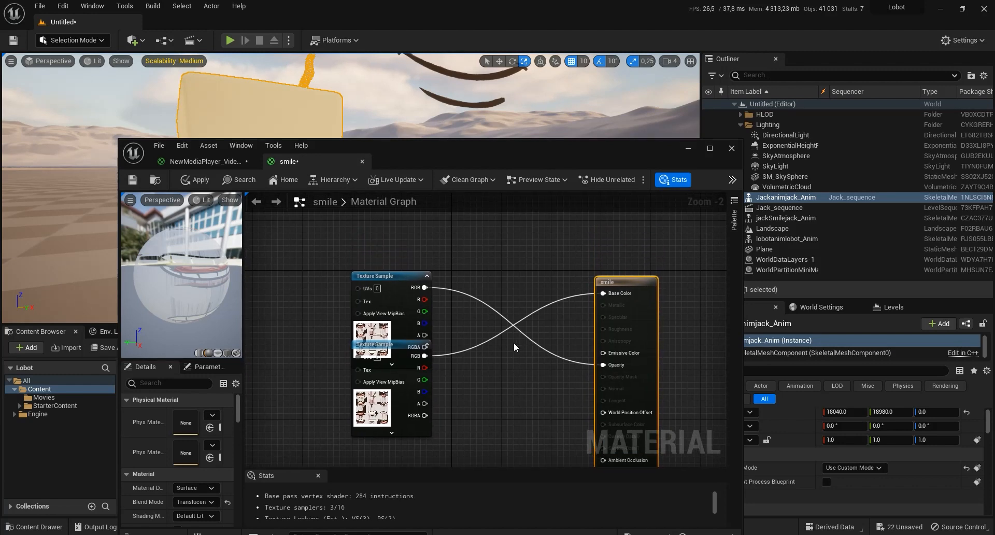
Copy the Texture Sample node from NewMediaPlayer_Video_Mat into the smile material graph and place it above the existing nodes.
click(211, 162)
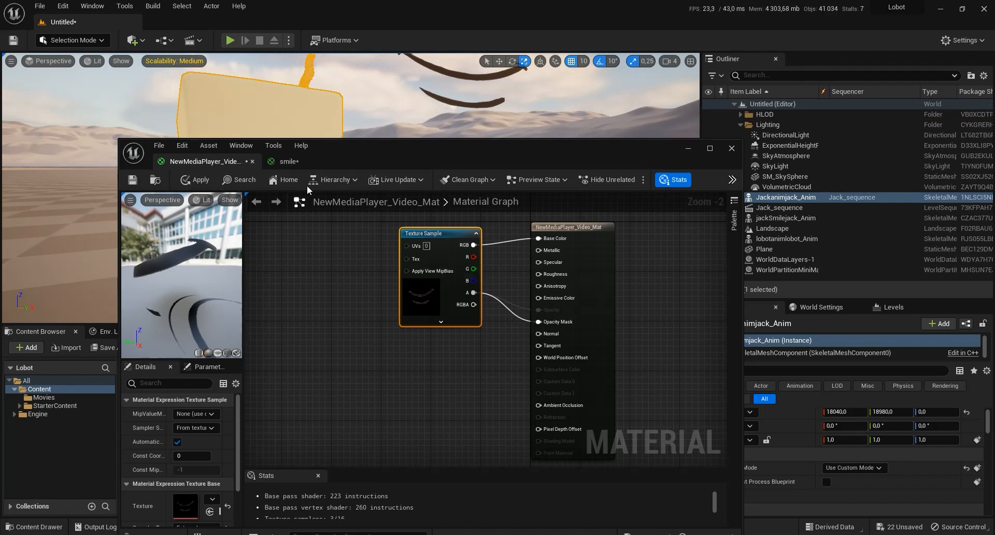
click(288, 161)
key(ctrl+v)
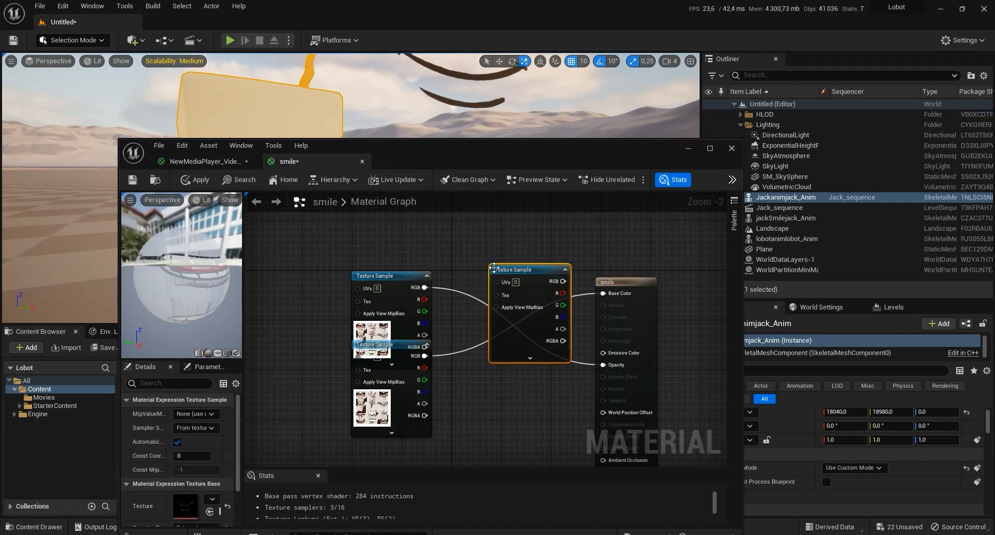
drag(507, 259, 477, 203)
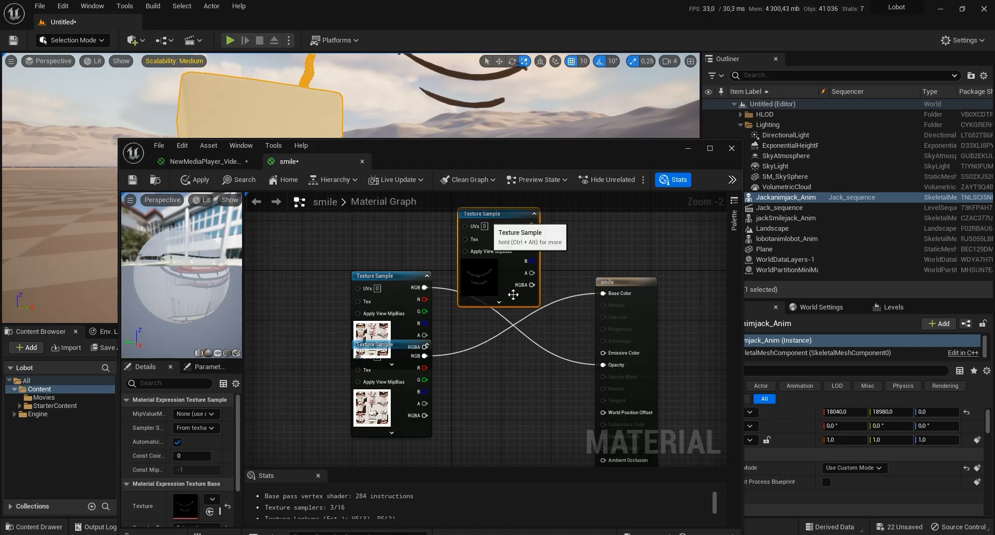
Disconnect the two old Texture Sample nodes, move them aside, and place the video Texture Sample before the smile output node.
drag(385, 283, 368, 264)
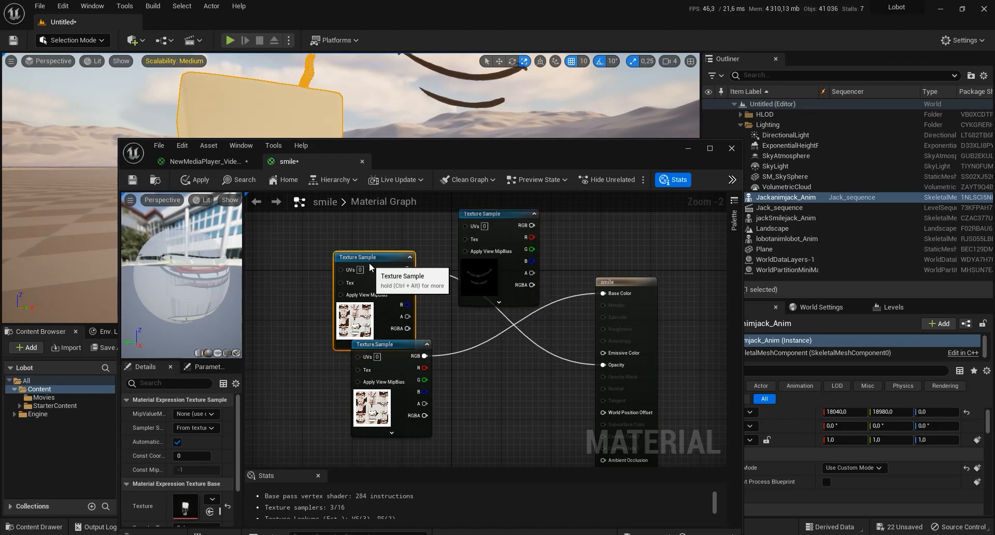
alt+click(543, 352)
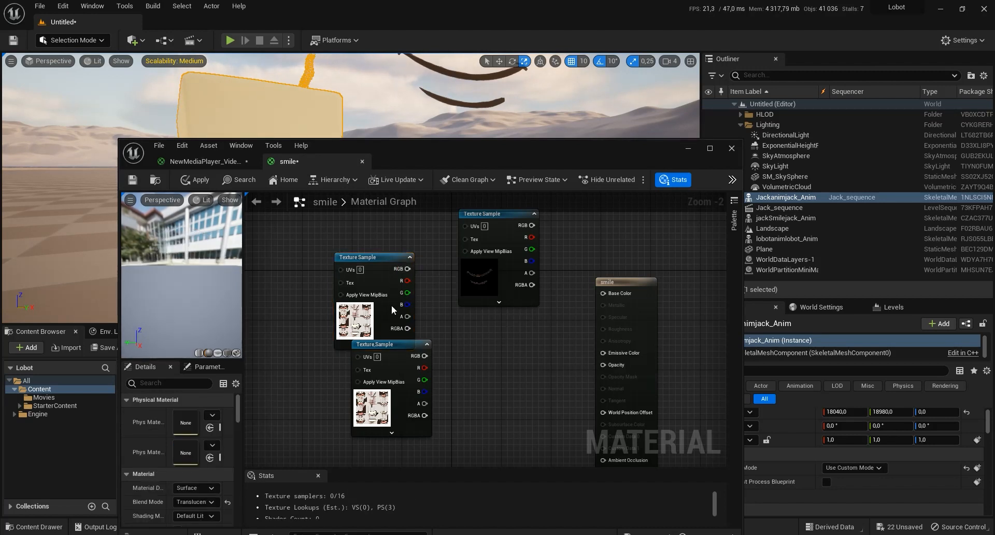
drag(394, 288, 711, 212)
drag(374, 345, 698, 314)
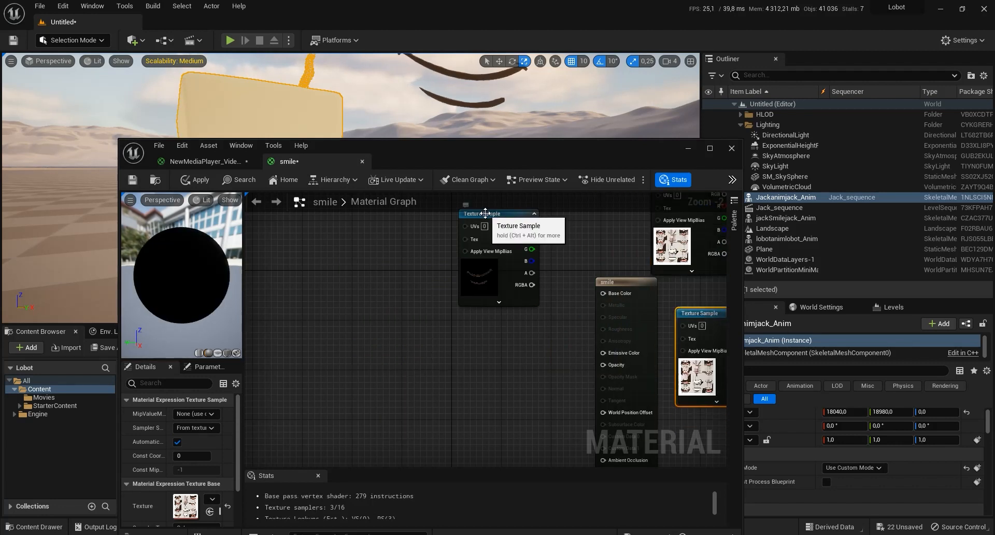
drag(504, 253, 491, 333)
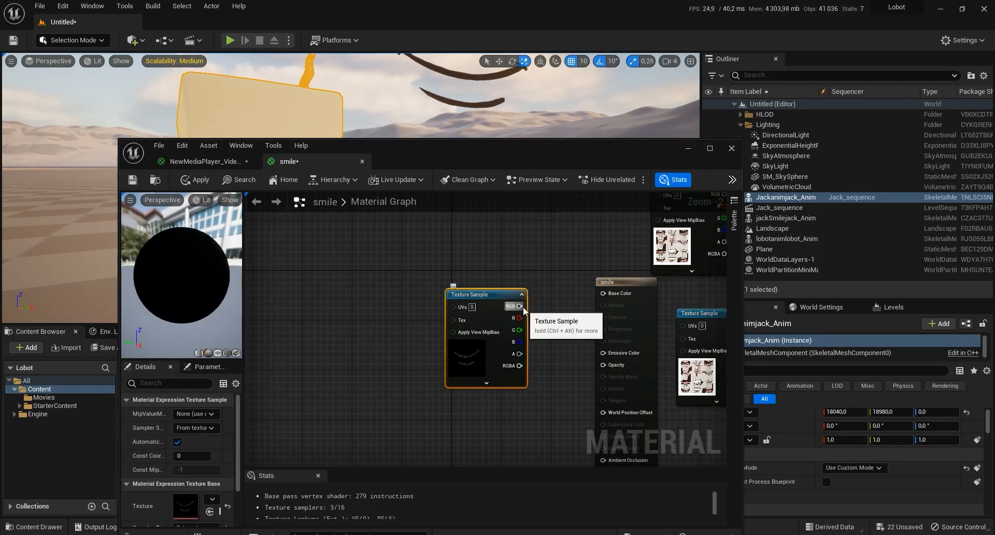
Connect the video Texture Sample's RGB output to Base Color and save the smile material.
drag(520, 306, 611, 293)
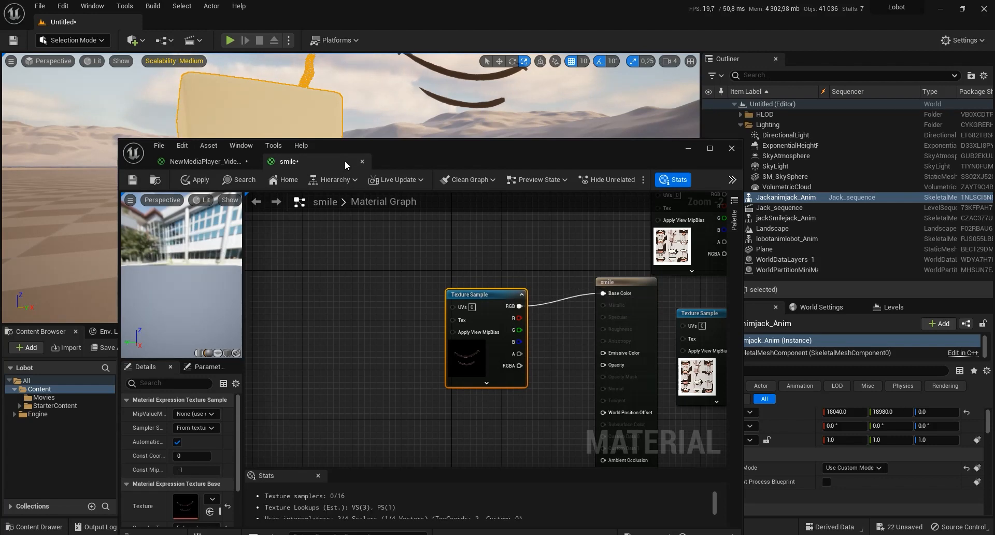
drag(437, 152, 625, 165)
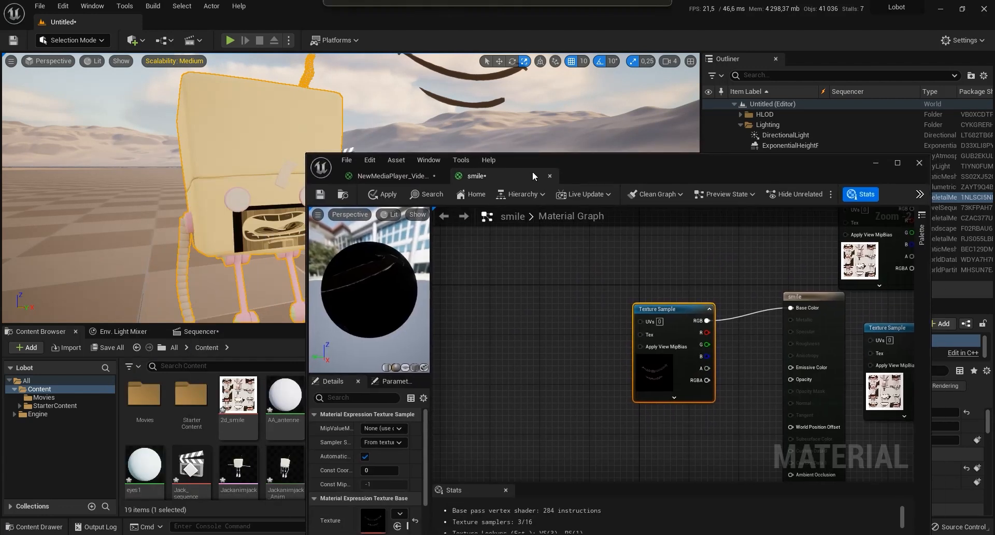
click(320, 195)
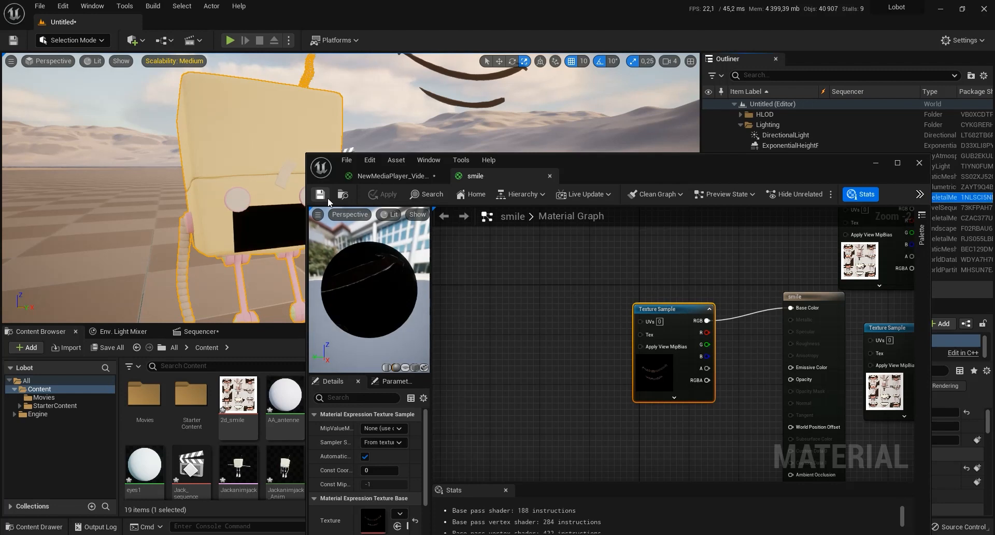
Connect the video Texture Sample's A output to Opacity and apply the smile material changes.
right_drag(255, 204, 273, 192)
scroll(208, 244, up, 4)
middle_drag(209, 244, 233, 207)
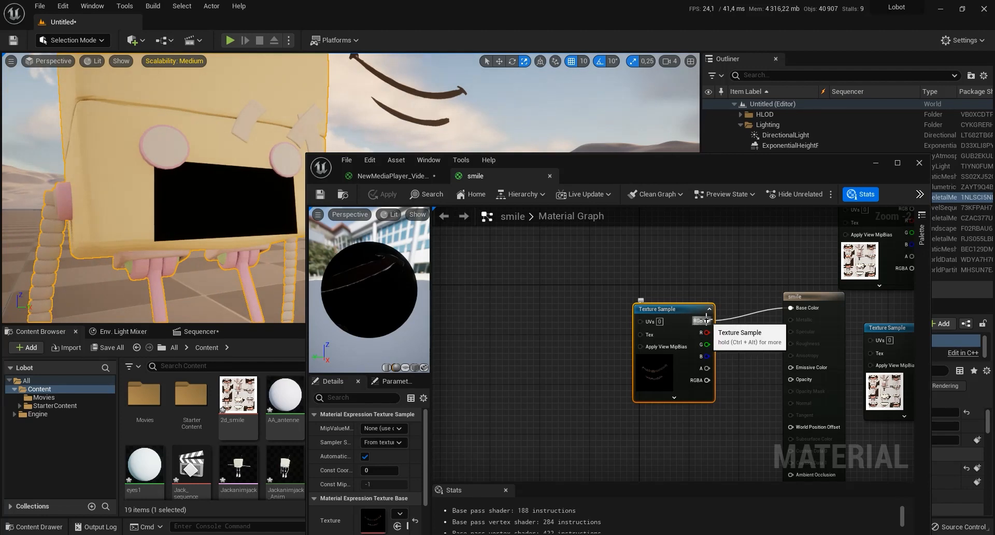
drag(706, 366, 797, 375)
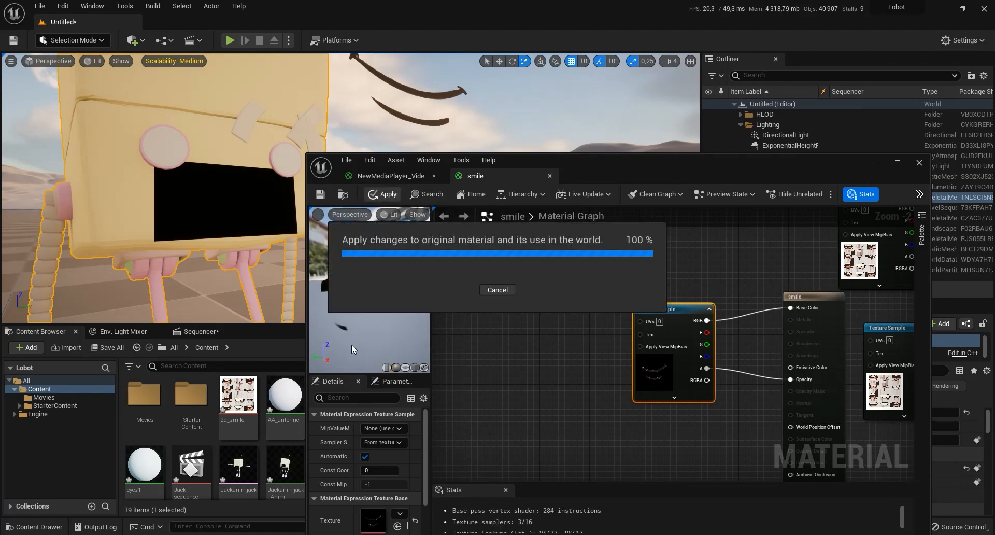
Scrub Jack_sequence to frame 66 to check how the mouth texture sits on the robot's face.
mouse_move(269, 264)
right_down()
mouse_move(295, 266)
mouse_move(264, 272)
mouse_move(271, 267)
right_up()
drag(631, 169, 665, 120)
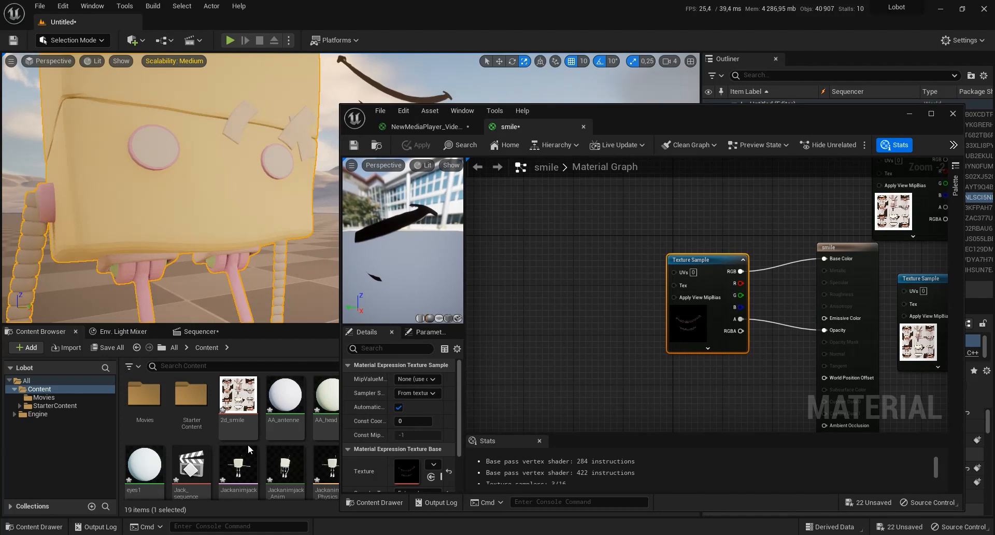
click(203, 331)
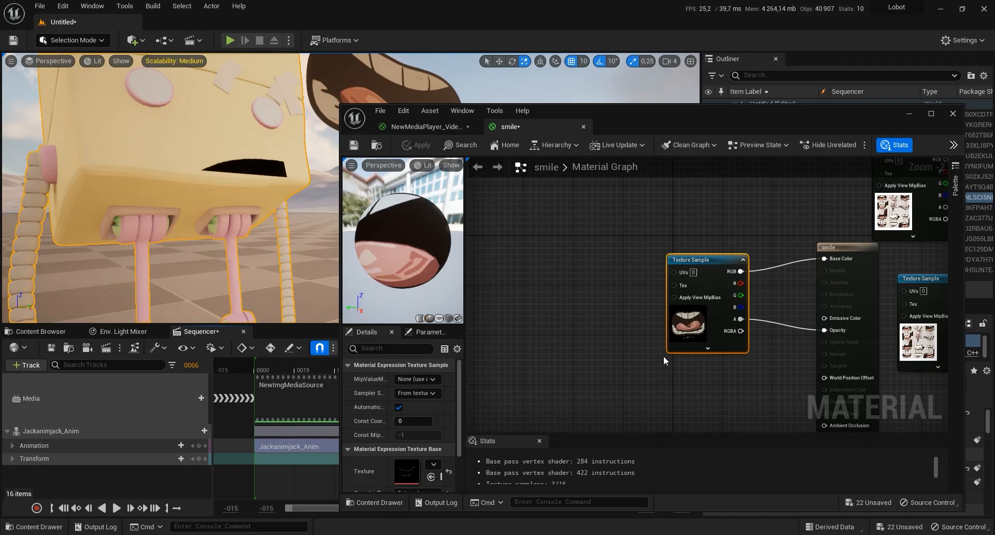
Switch to Maya and select the CTRL_mouth control to examine the smile plane on the robot's face.
mouse_move(472, 534)
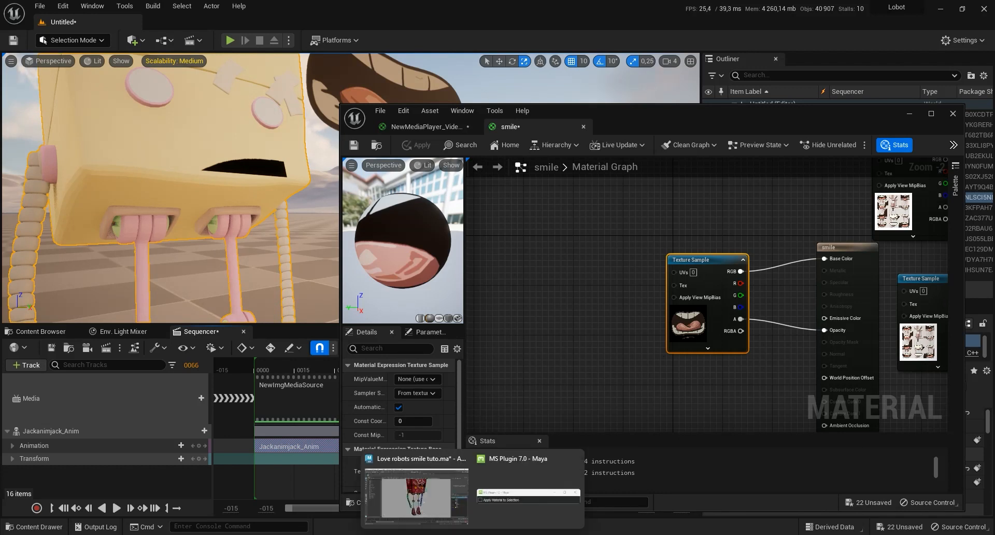
click(418, 509)
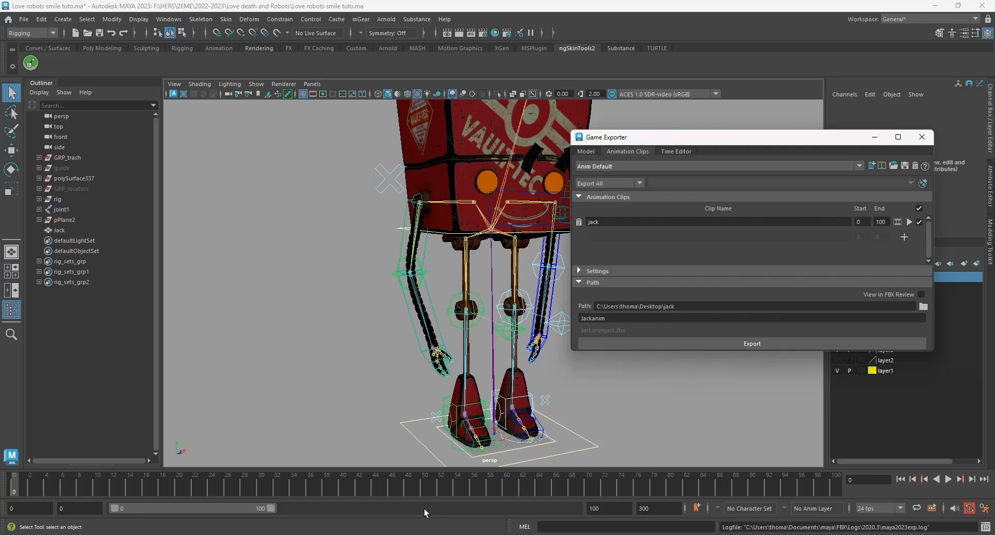
click(517, 211)
scroll(518, 211, up, 6)
alt+drag(631, 255, 522, 295)
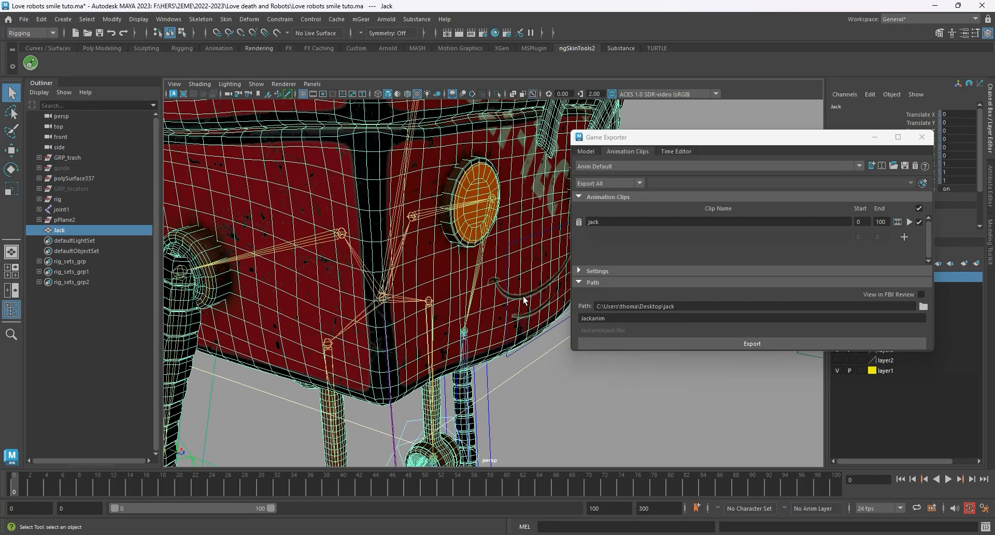
click(517, 242)
alt+drag(517, 242, 496, 253)
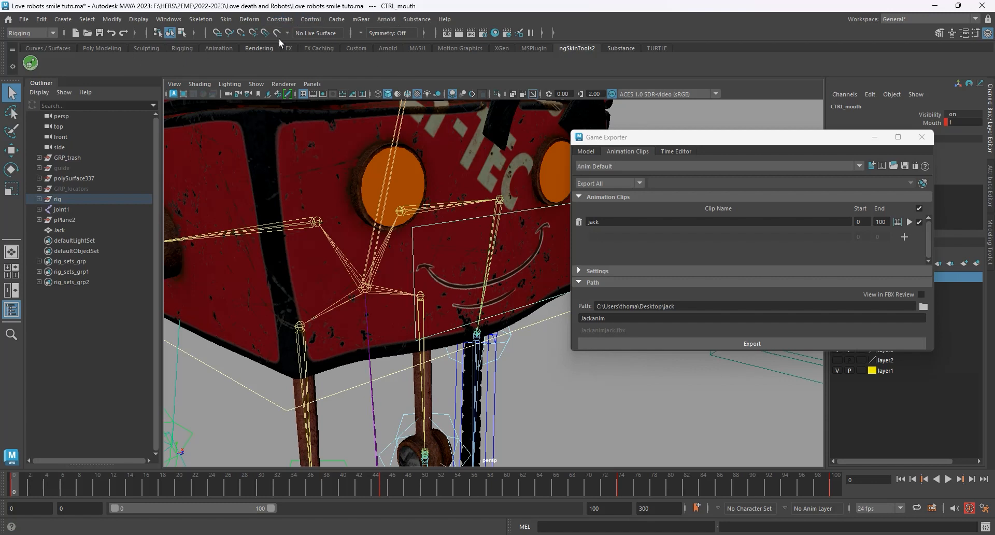
Switch Maya to the Modeling menu set, inspect the mouth's UVs in the UV Editor, and minimize the editor.
click(35, 33)
click(33, 43)
click(413, 19)
click(425, 39)
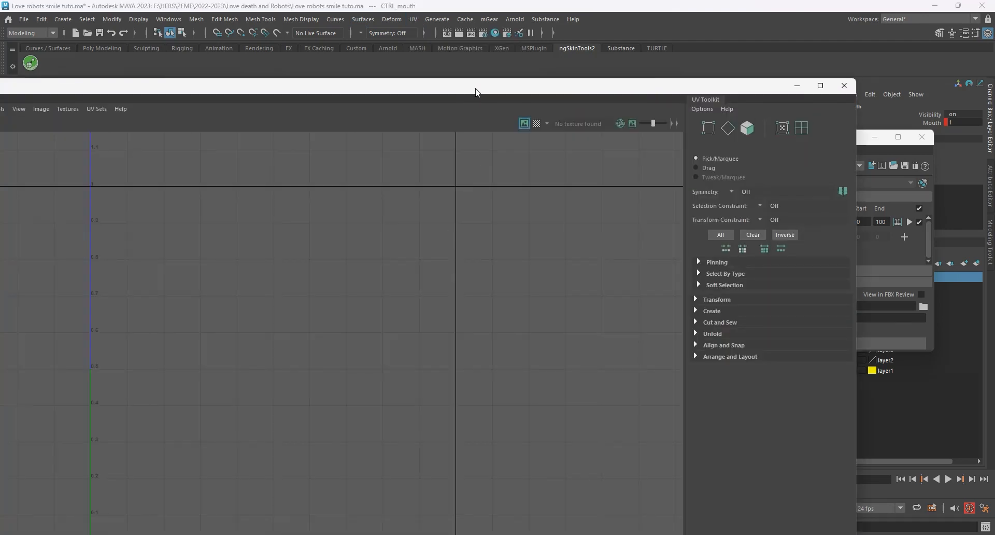
mouse_move(473, 91)
mouse_down()
mouse_move(670, 358)
mouse_move(609, 293)
mouse_up()
scroll(501, 417, down, 5)
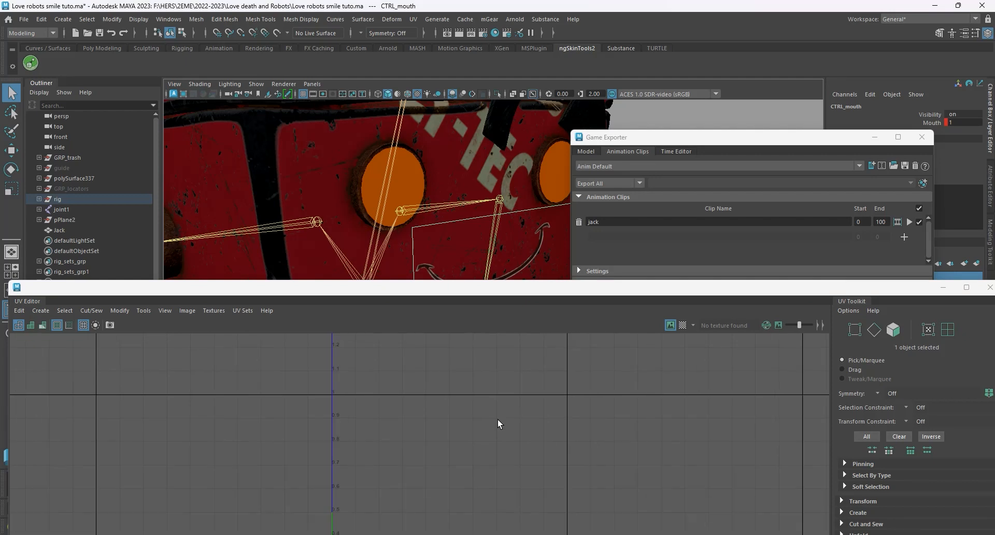
drag(495, 287, 536, 146)
scroll(508, 278, up, 2)
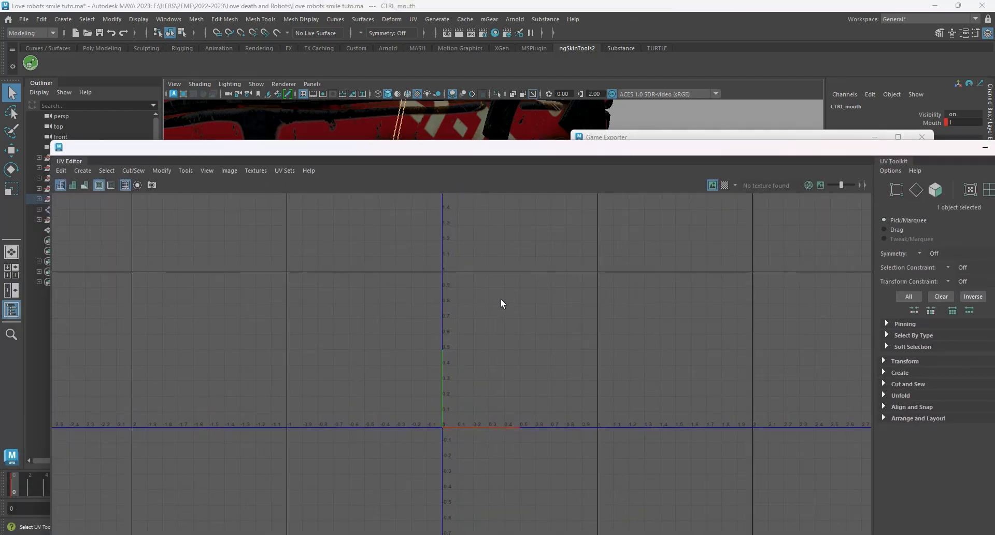
drag(895, 153, 902, 182)
click(875, 180)
Switch to the Unreal smile material and add an Add node feeding the video Texture Sample's UVs input.
alt+drag(522, 260, 467, 311)
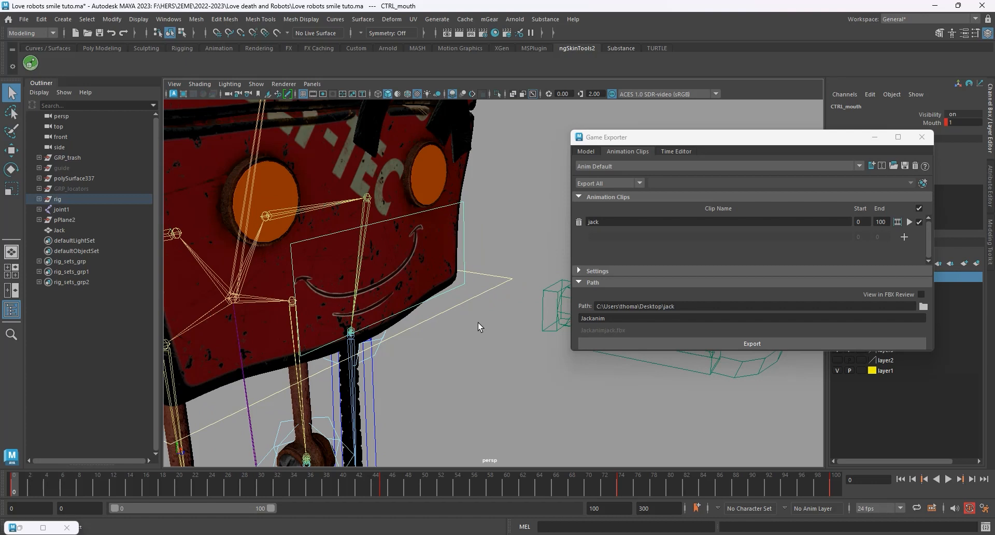
key(alt+Tab)
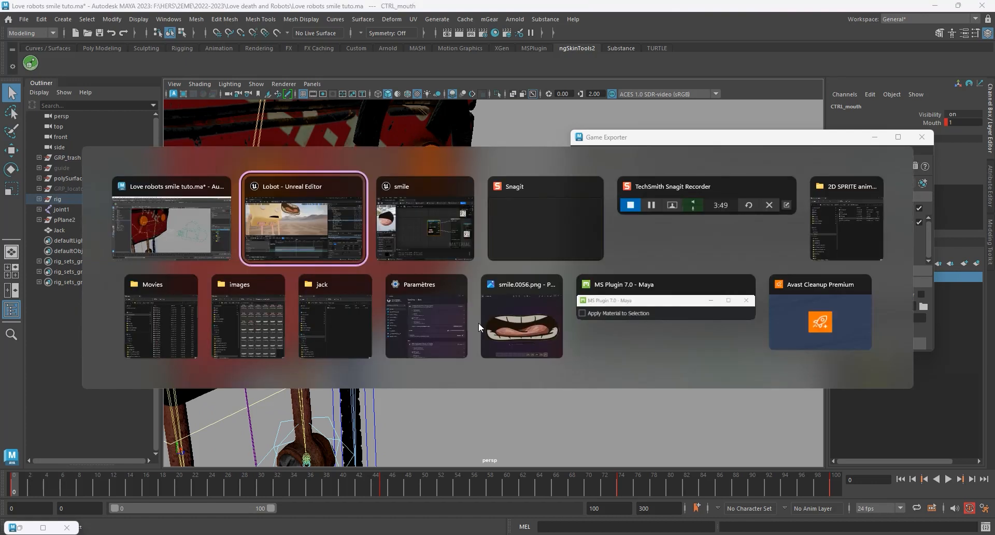
click(278, 222)
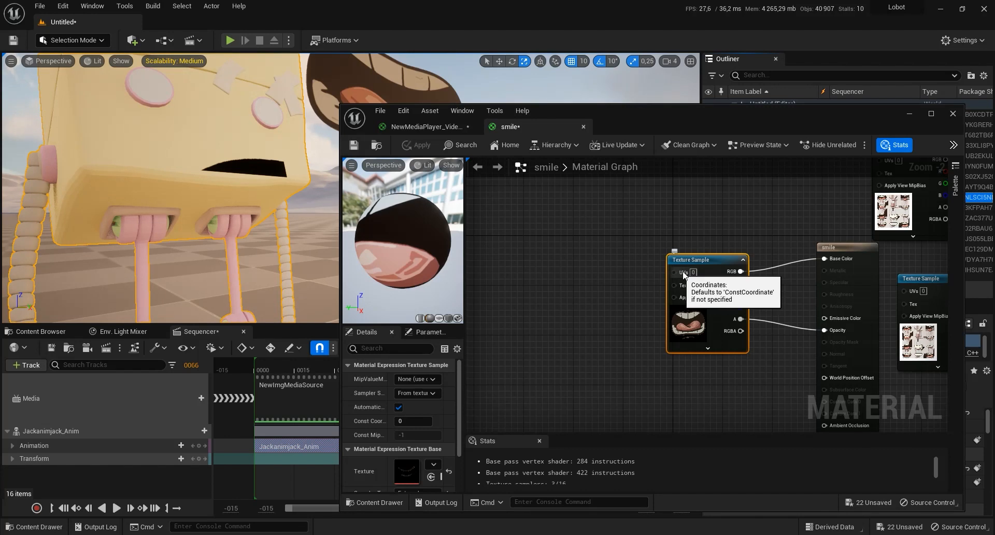
drag(673, 271, 574, 271)
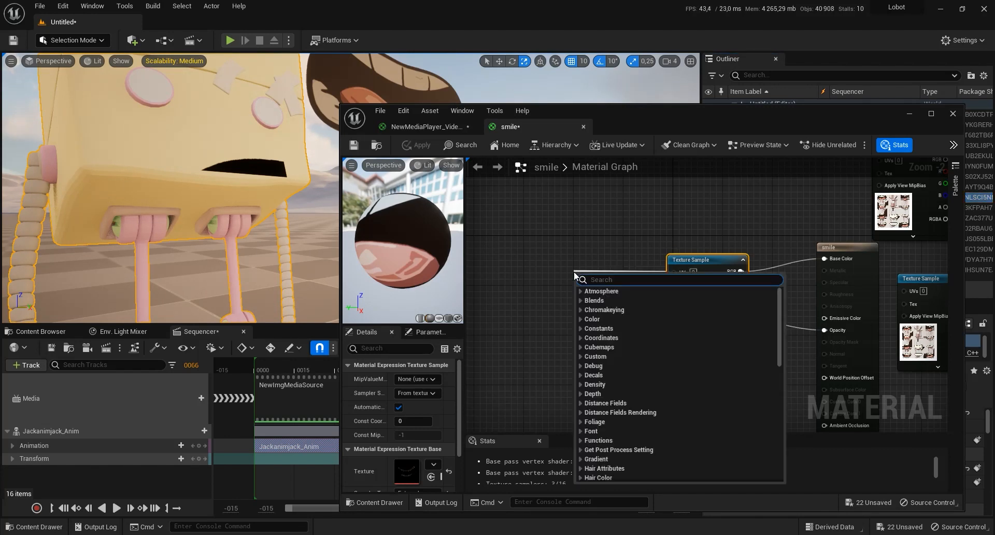
text(add)
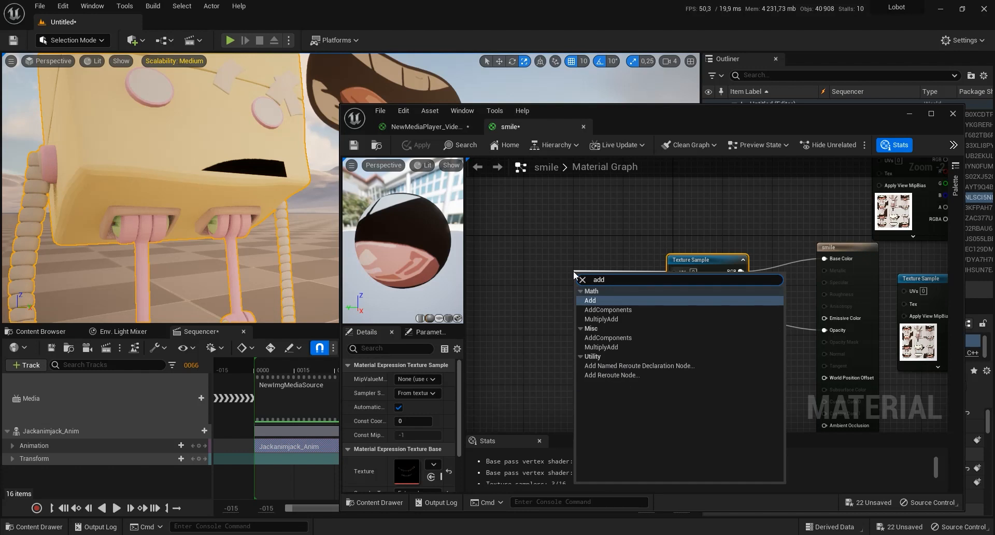
click(592, 300)
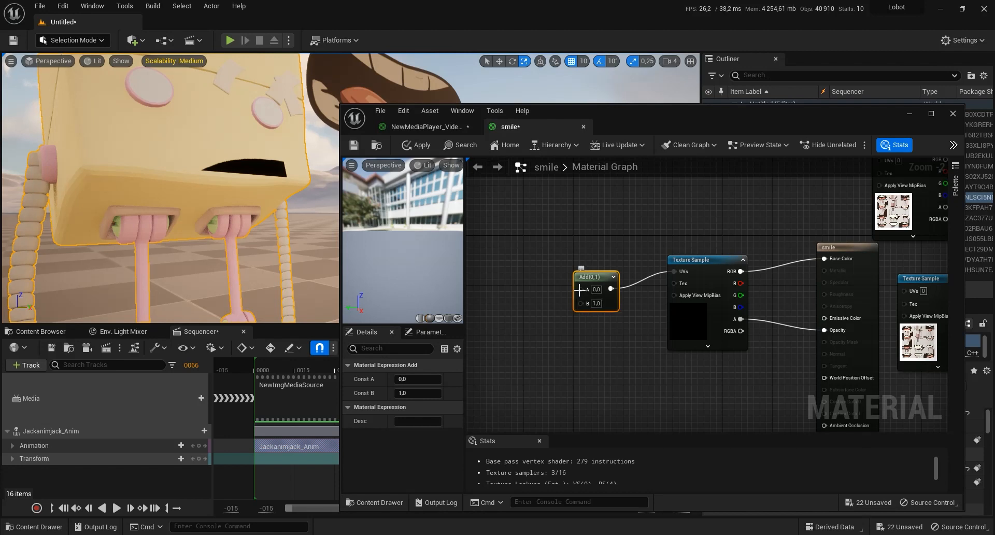
Connect a new TextureCoordinate node to the Add node's A input and place it beside the Add node.
drag(579, 289, 530, 247)
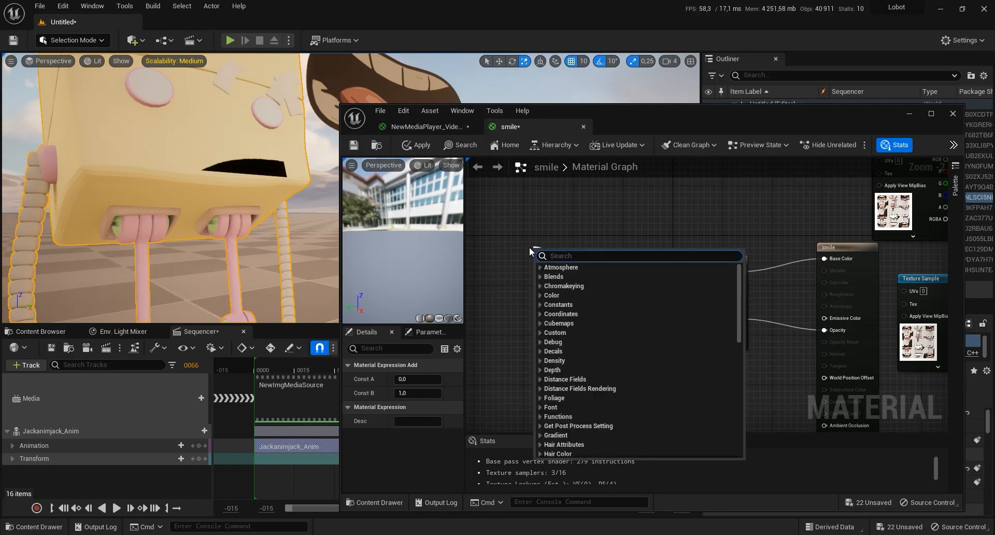
text(coo)
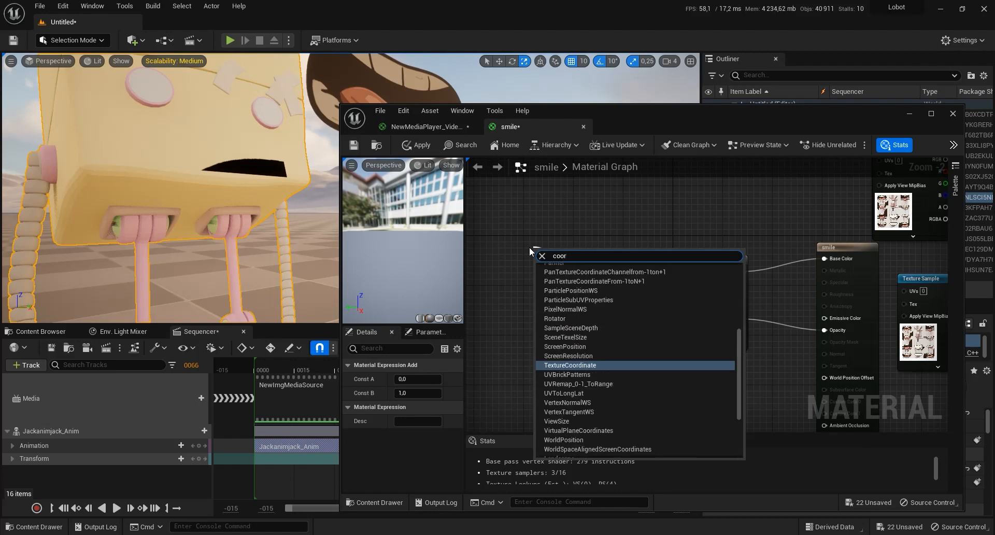
text(r)
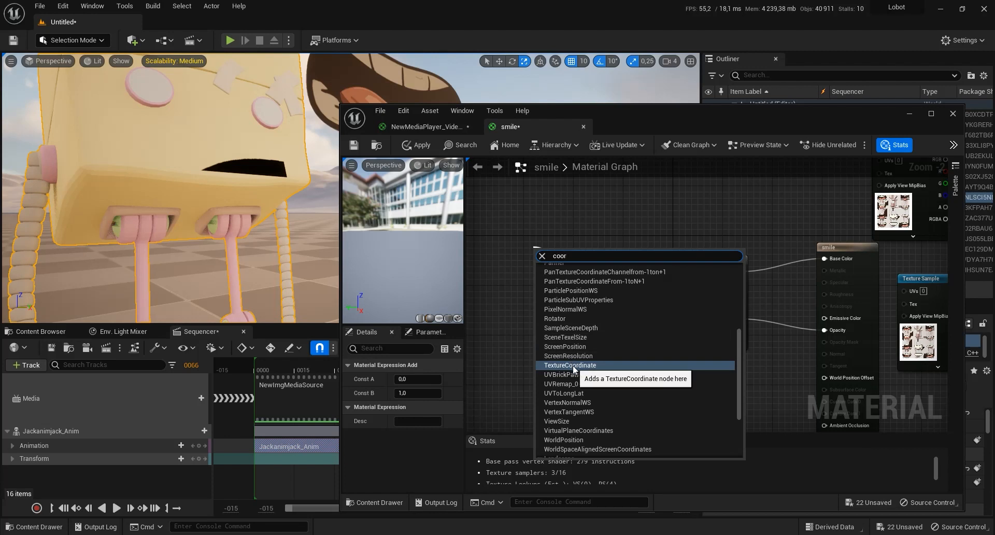
click(573, 365)
drag(560, 249, 524, 259)
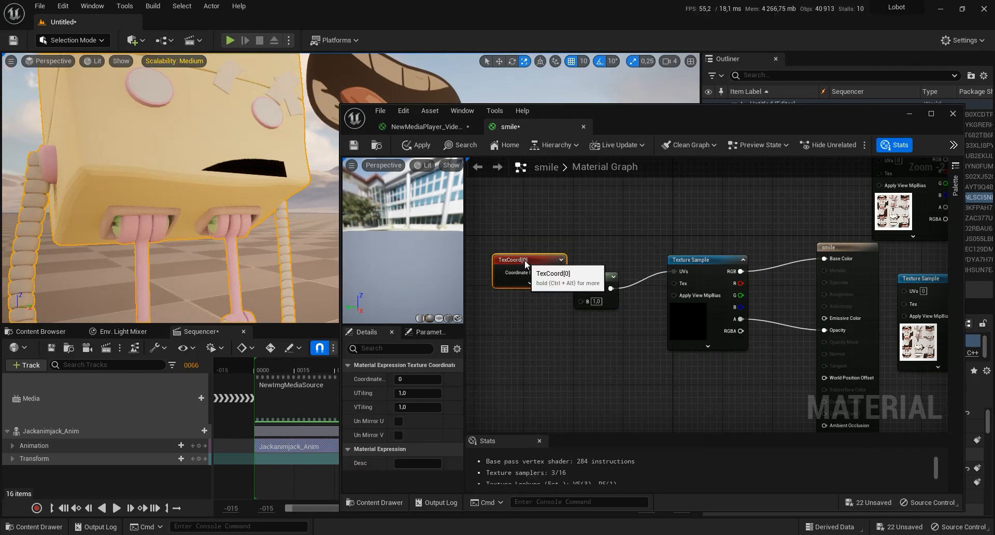
Set the TexCoord node's UTiling and VTiling to 4 and apply the smile material changes.
click(405, 392)
text(4)
key(Tab)
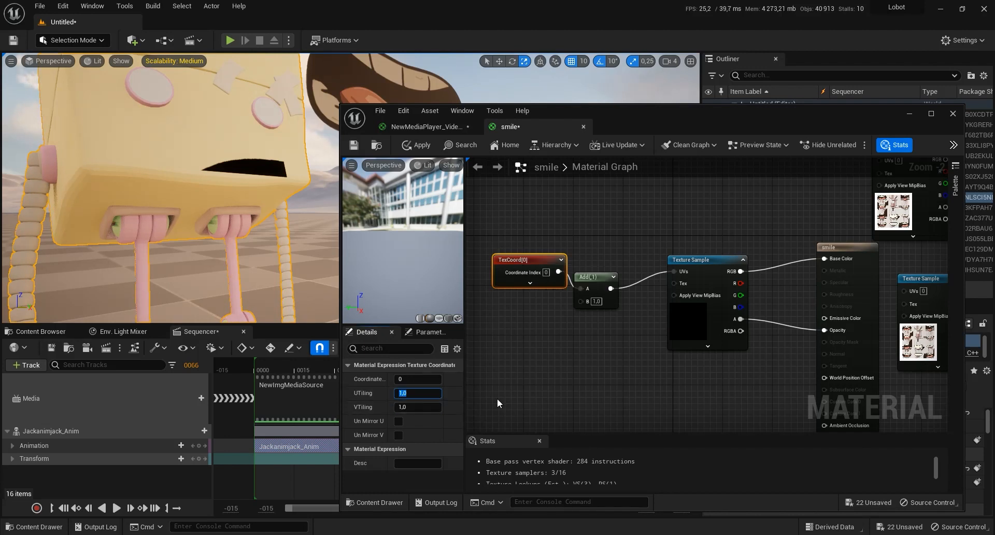
text(4)
key(Return)
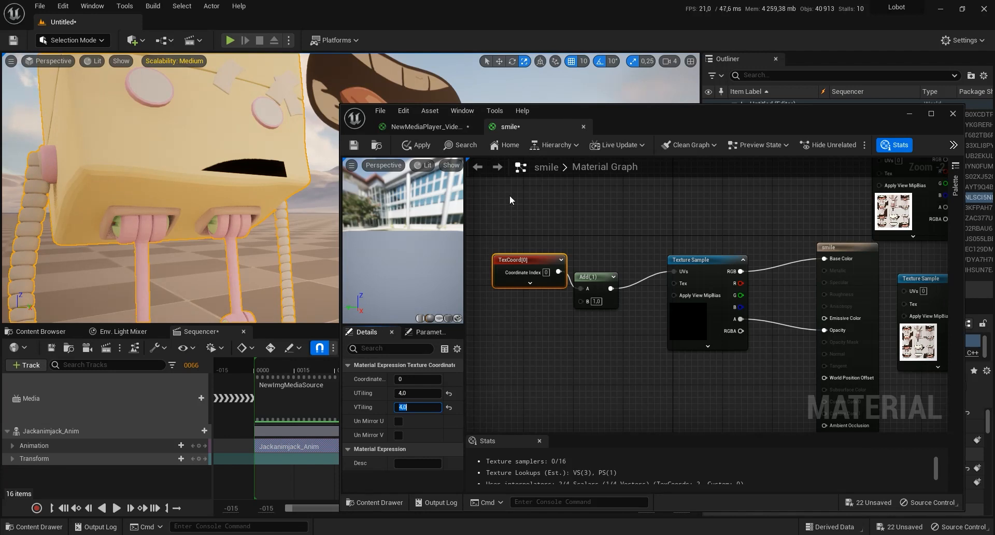
click(412, 149)
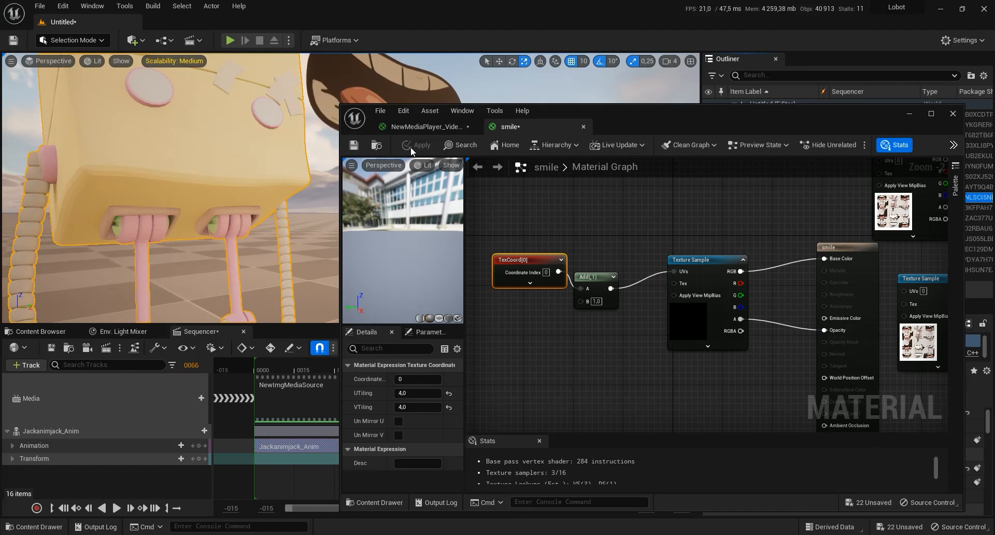
Scrub Jack_sequence to frame 42 to check the tiled mouth texture on the robot's face.
drag(270, 368, 582, 389)
drag(505, 389, 440, 381)
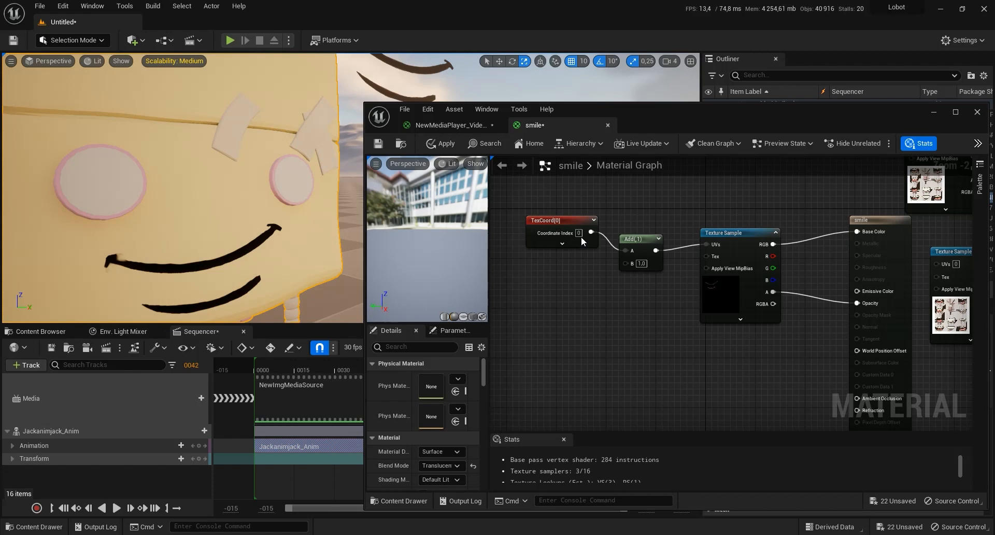
Connect a new Constant2Vector node to the Add node's B input and place it below the TexCoord node.
drag(553, 223, 558, 217)
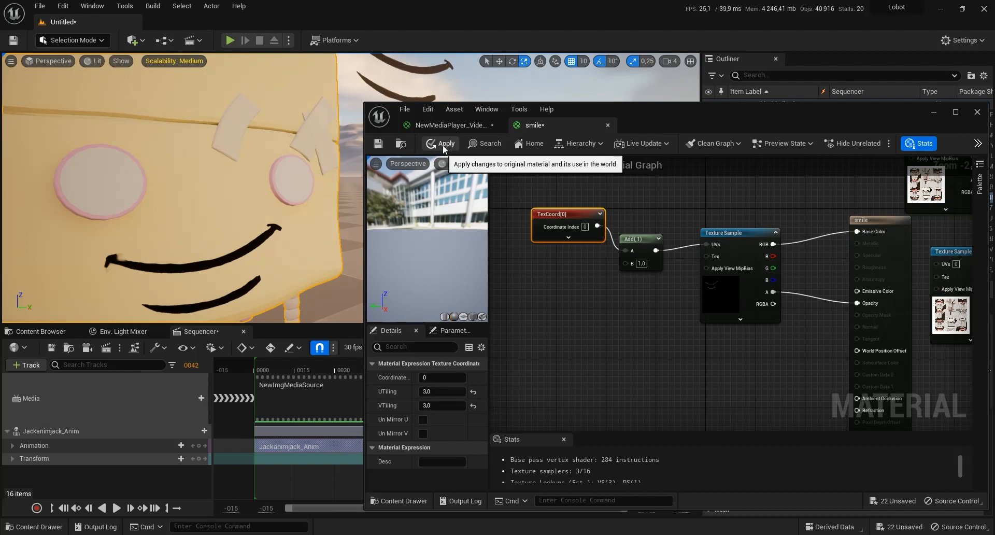
drag(623, 264, 583, 324)
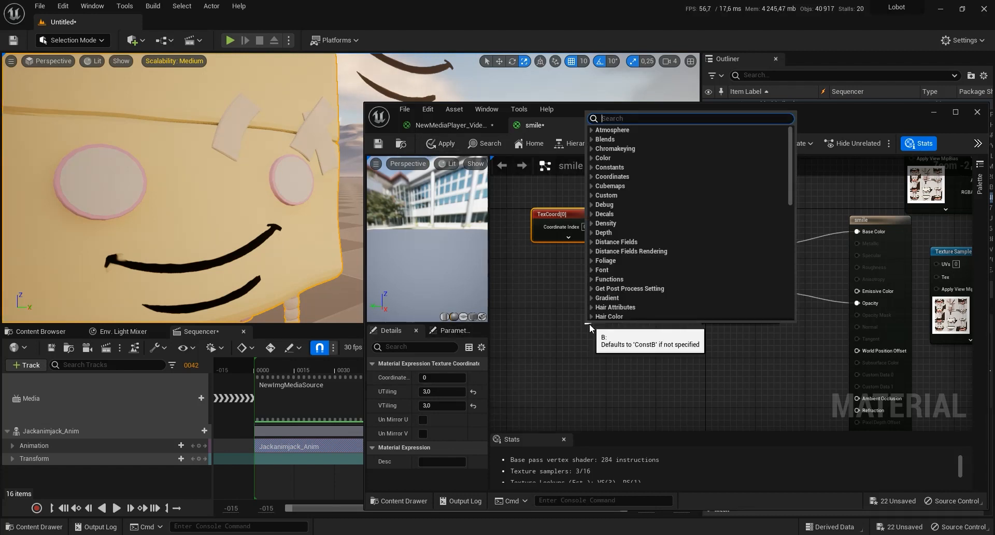
text(cons)
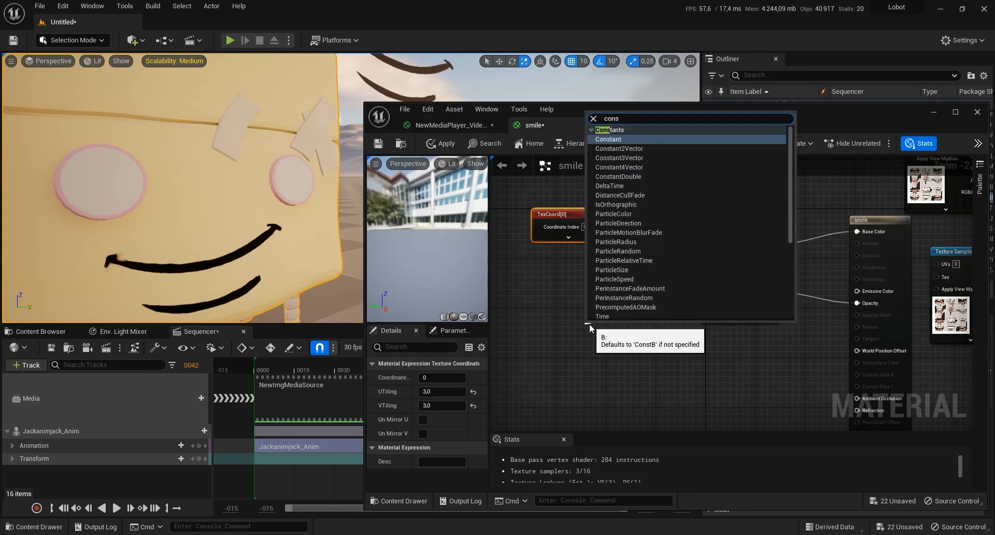
click(638, 153)
drag(604, 324, 576, 264)
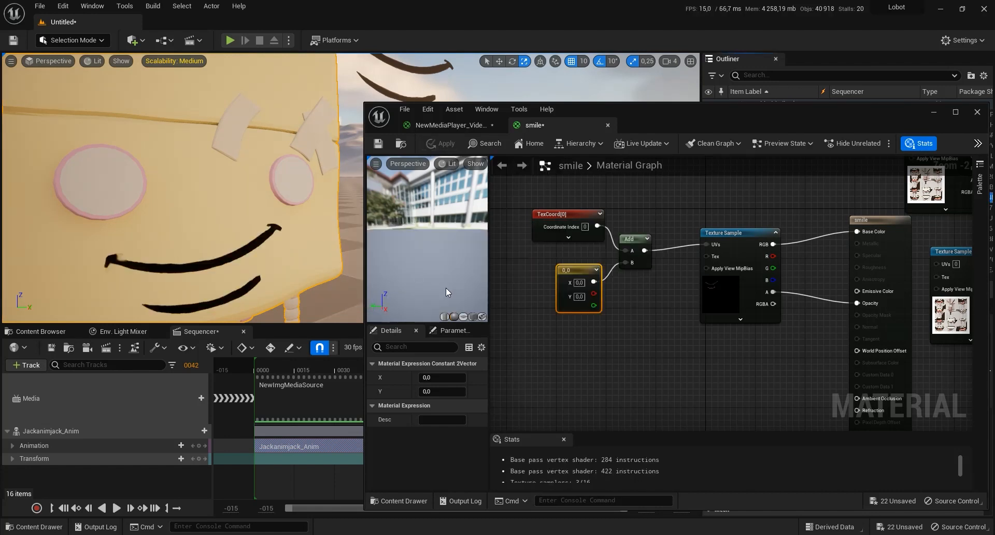
Scrub Jack_sequence to frame 63 to inspect the mouth texture on the robot's face.
mouse_move(217, 277)
right_down()
mouse_move(201, 273)
mouse_move(211, 274)
right_up()
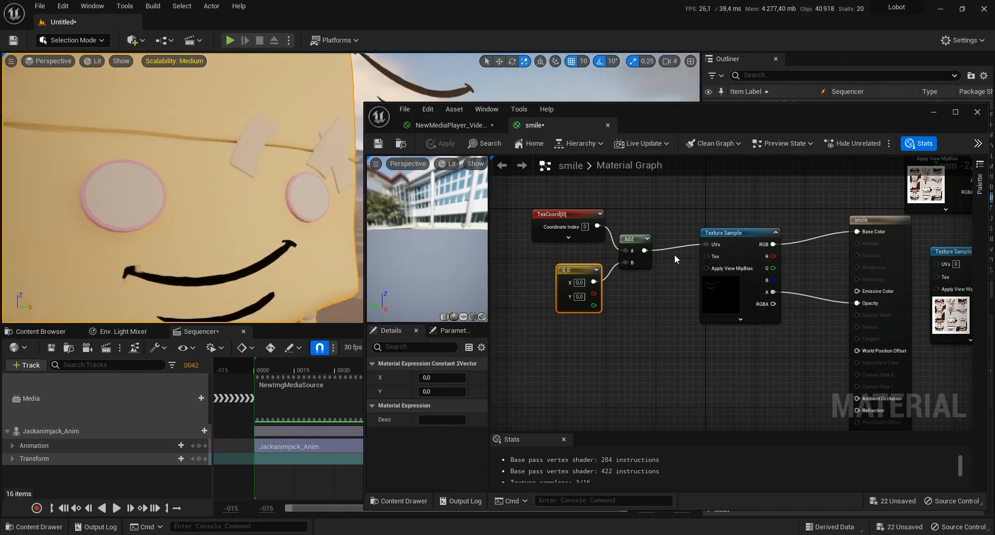
drag(264, 390, 423, 395)
right_drag(247, 262, 271, 262)
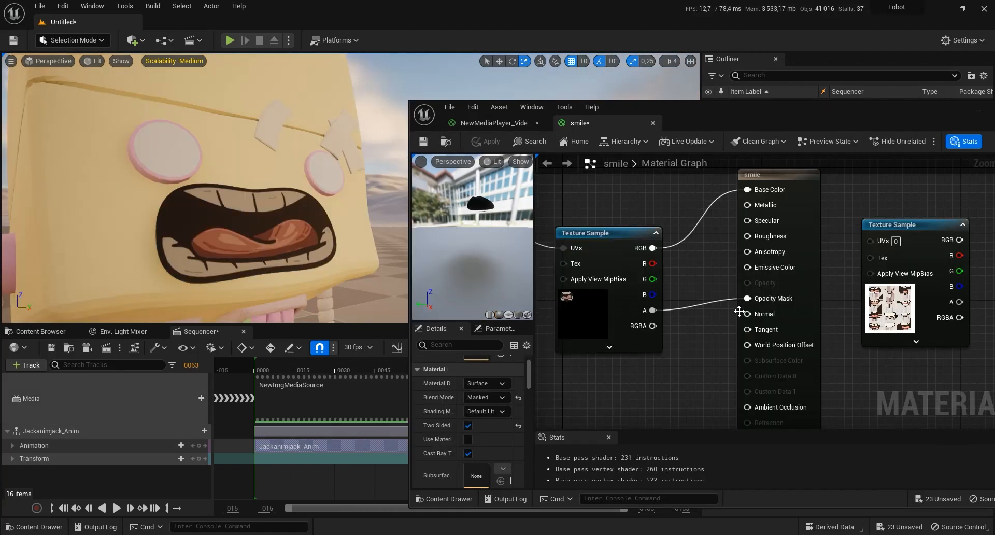
Try the Translucent blend mode on the smile material and apply it to the robot's mouth.
right_drag(695, 343, 740, 358)
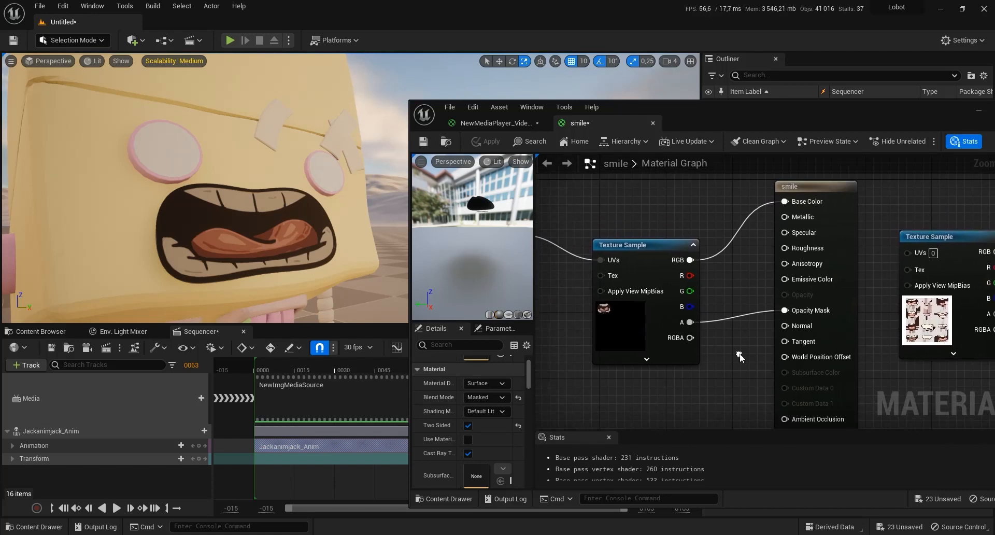
click(801, 186)
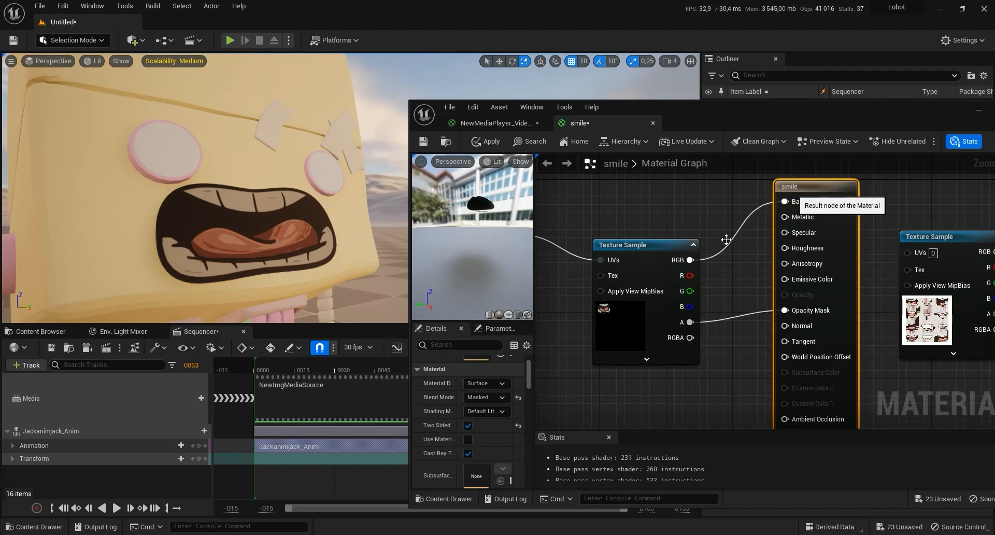
click(474, 398)
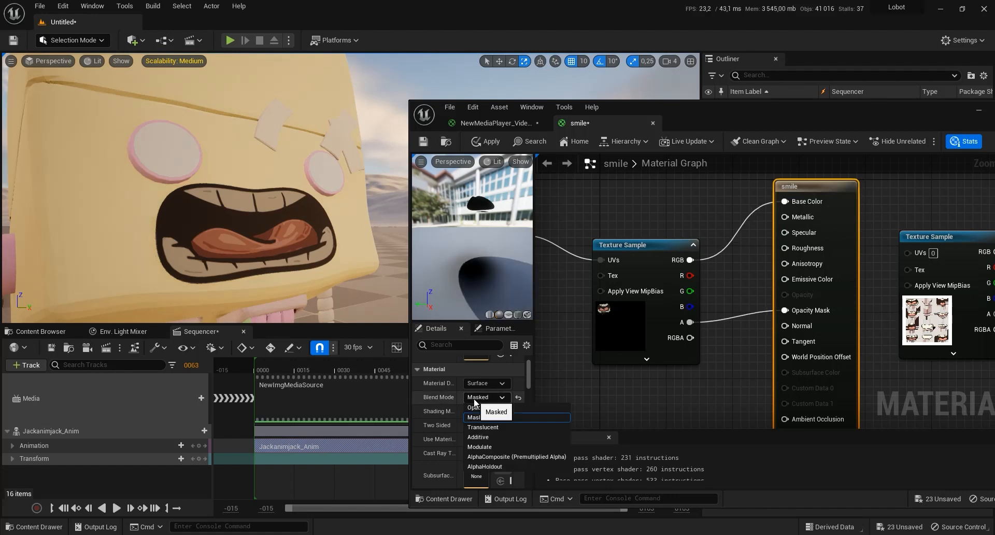
click(502, 427)
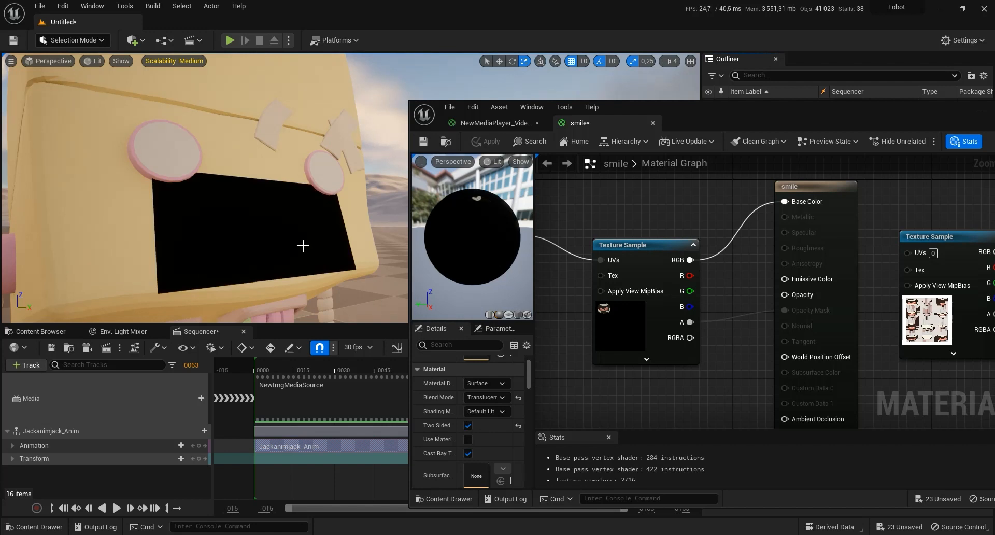
Set the smile material's blend mode back to Masked, apply the change, and save the material.
click(808, 187)
click(493, 396)
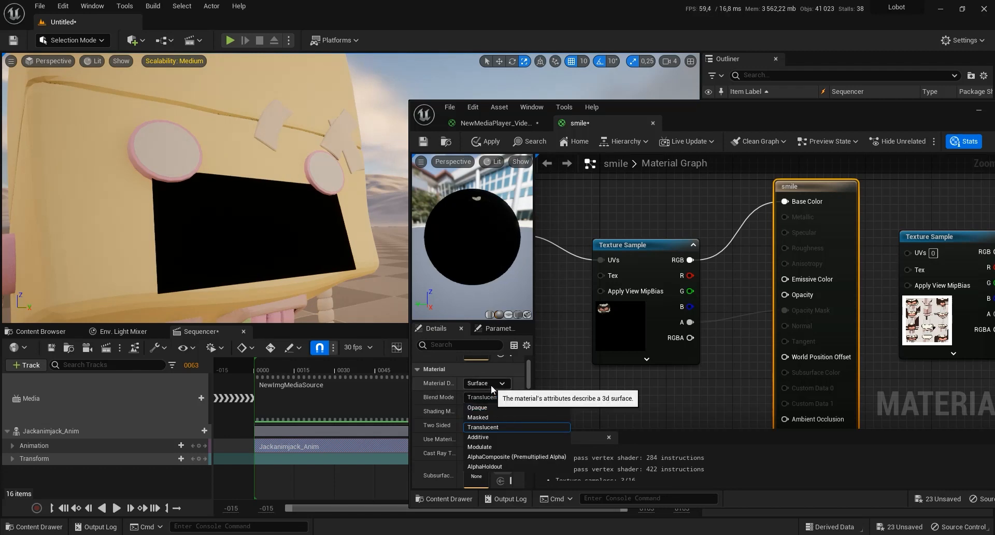
click(484, 417)
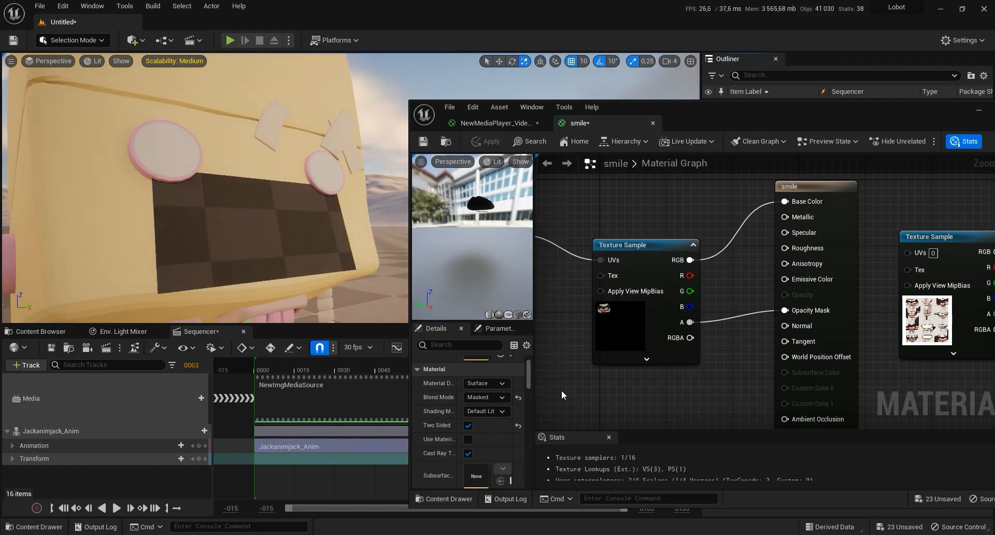
drag(921, 125, 820, 98)
click(322, 116)
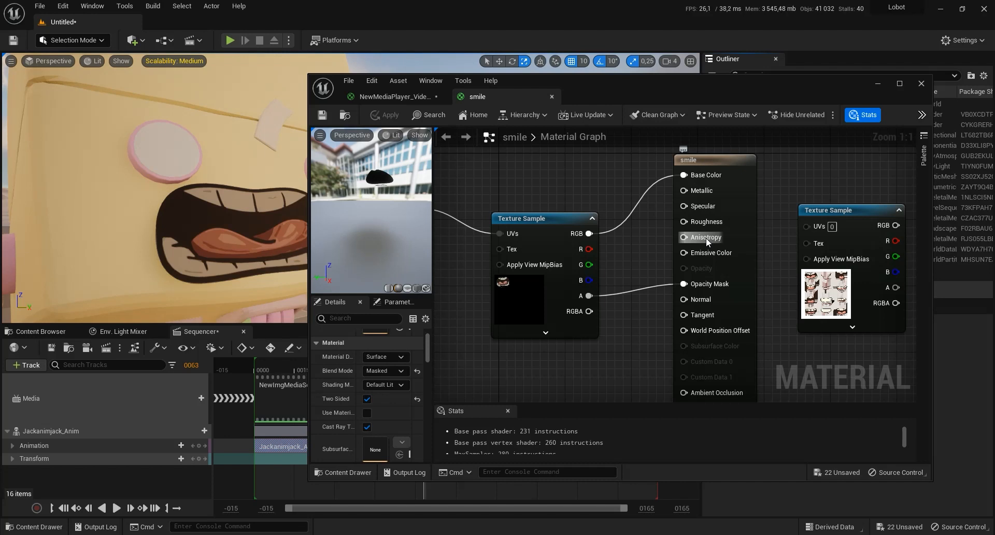
Close the material editor and apply the pending changes to NewMediaPlayer_Video_Mat.
right_drag(843, 158, 799, 169)
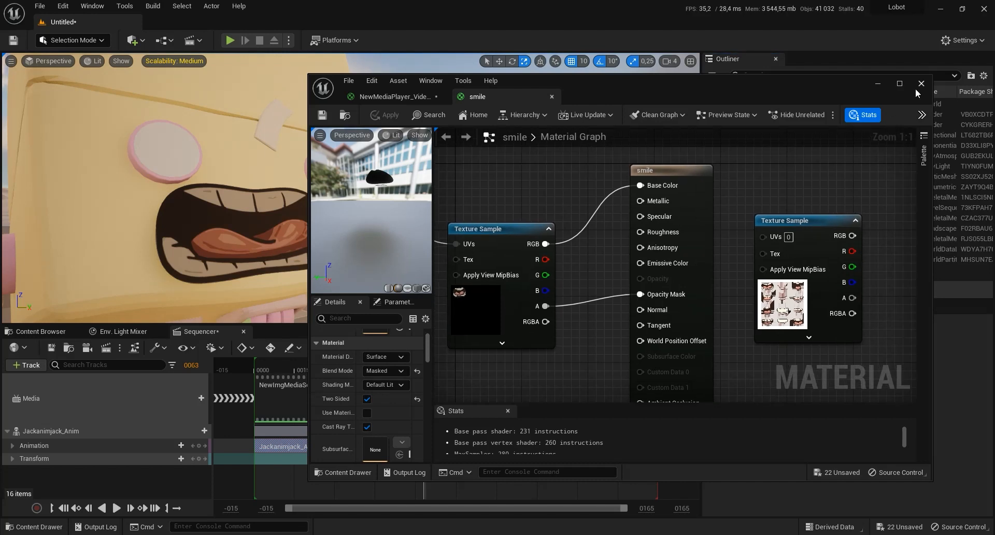
click(921, 87)
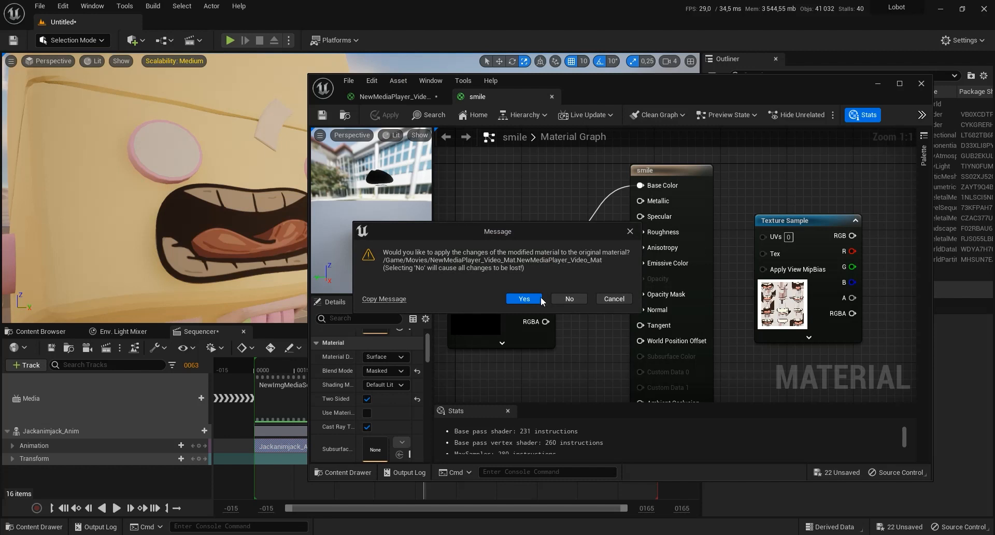
click(524, 298)
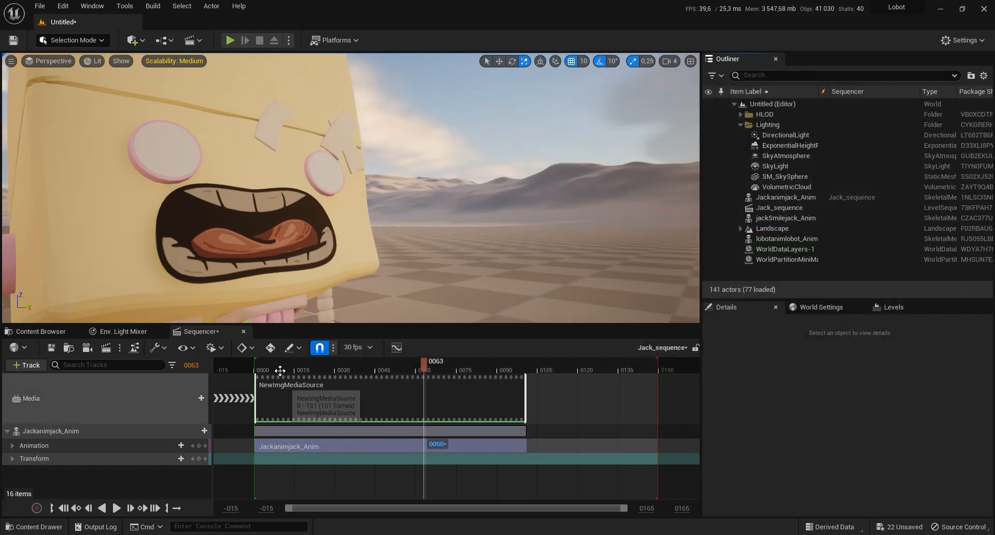
Scrub Jack_sequence to frame 43 to check the smile on the whole robot.
drag(432, 361, 369, 372)
scroll(276, 209, down, 5)
scroll(275, 209, up, 5)
scroll(276, 209, down, 3)
click(375, 387)
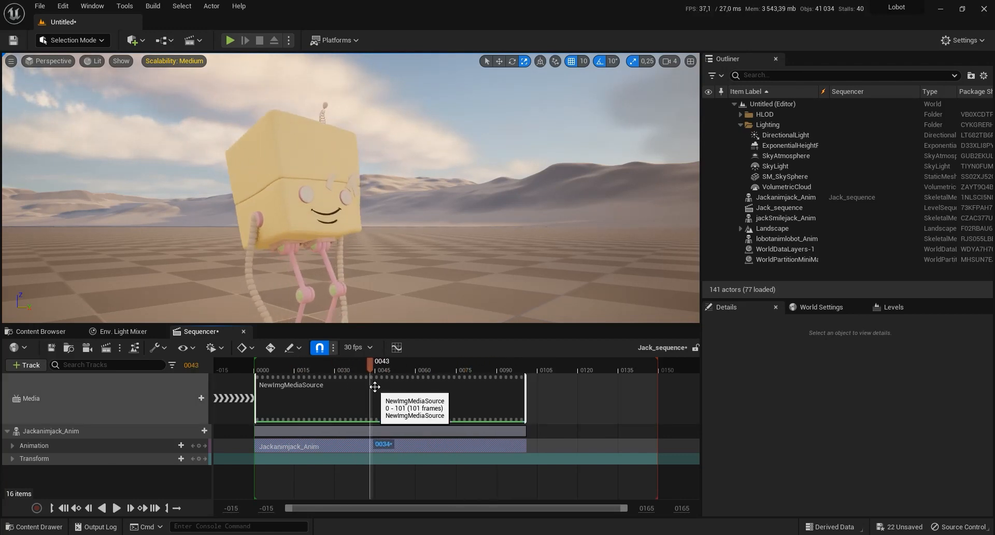